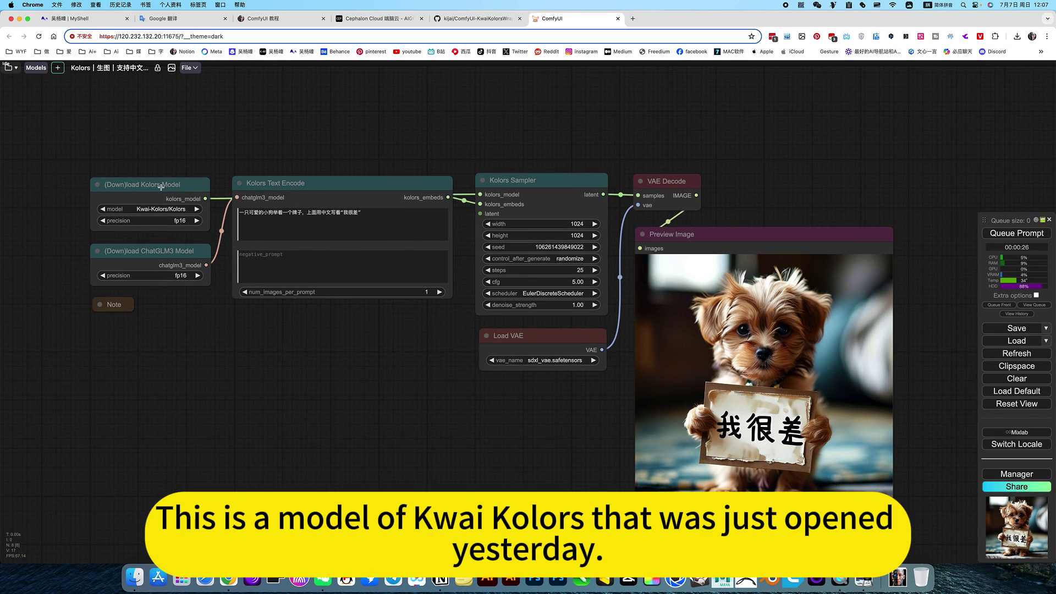
Step: Glance at the KwaiKolorsWrapper repository page and return to the Kolors text-to-image workflow
scroll(160, 187, up, 2)
scroll(178, 215, up, 3)
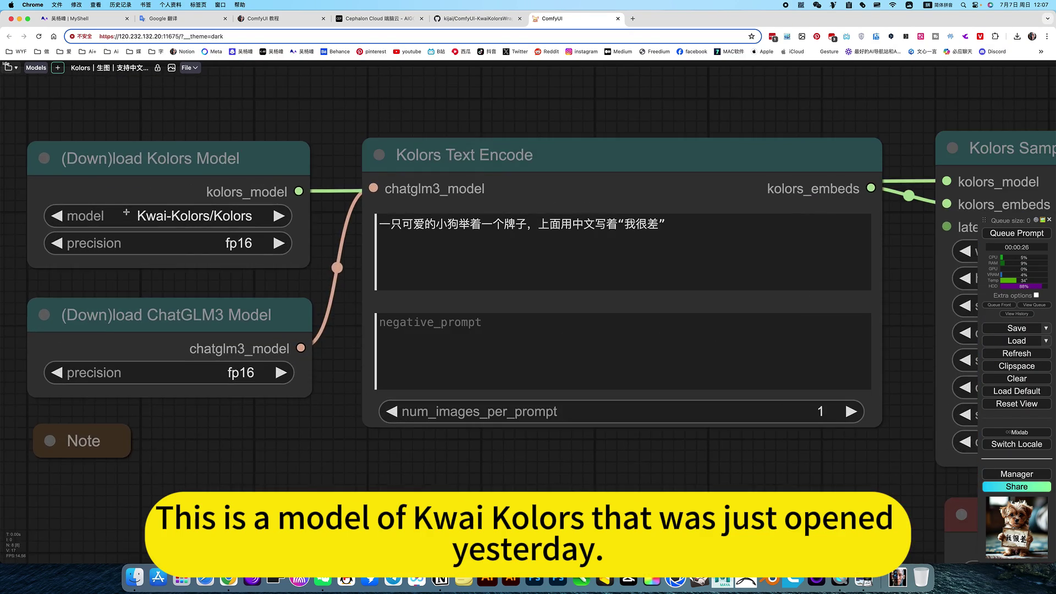
scroll(177, 215, down, 4)
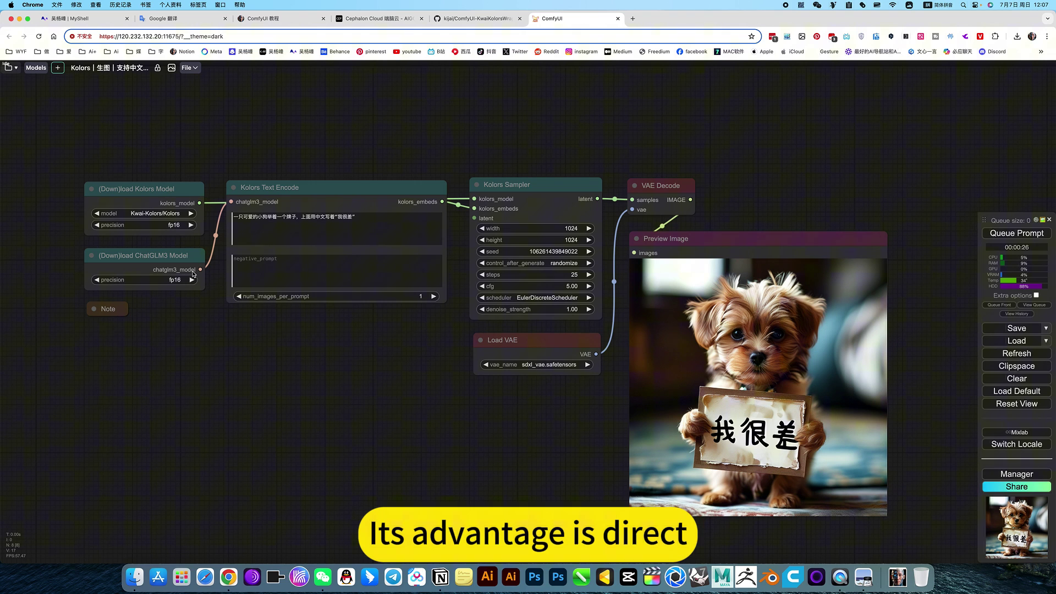
drag(503, 140, 500, 142)
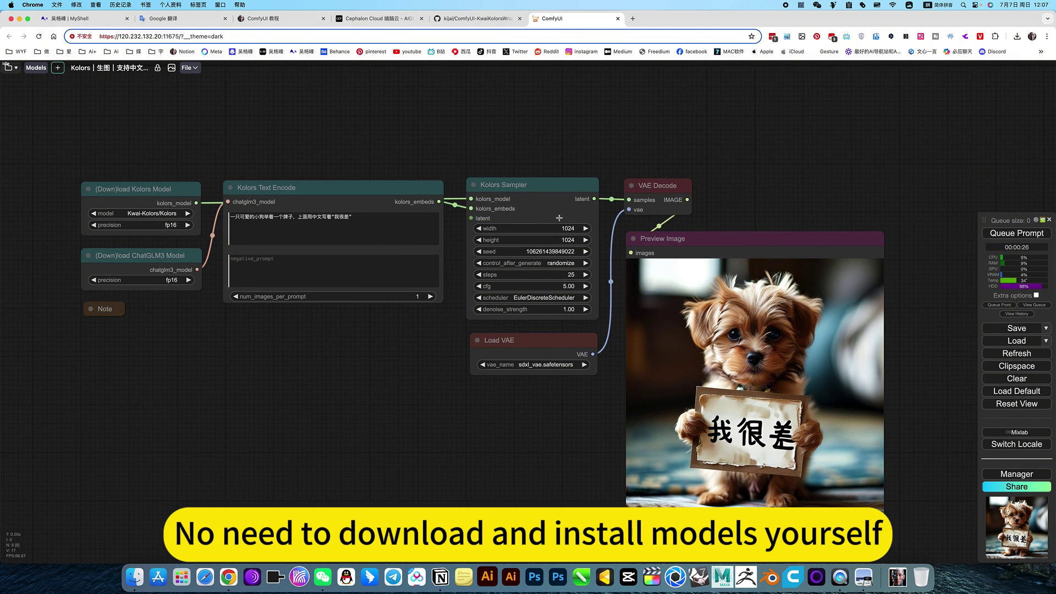
drag(473, 141, 474, 143)
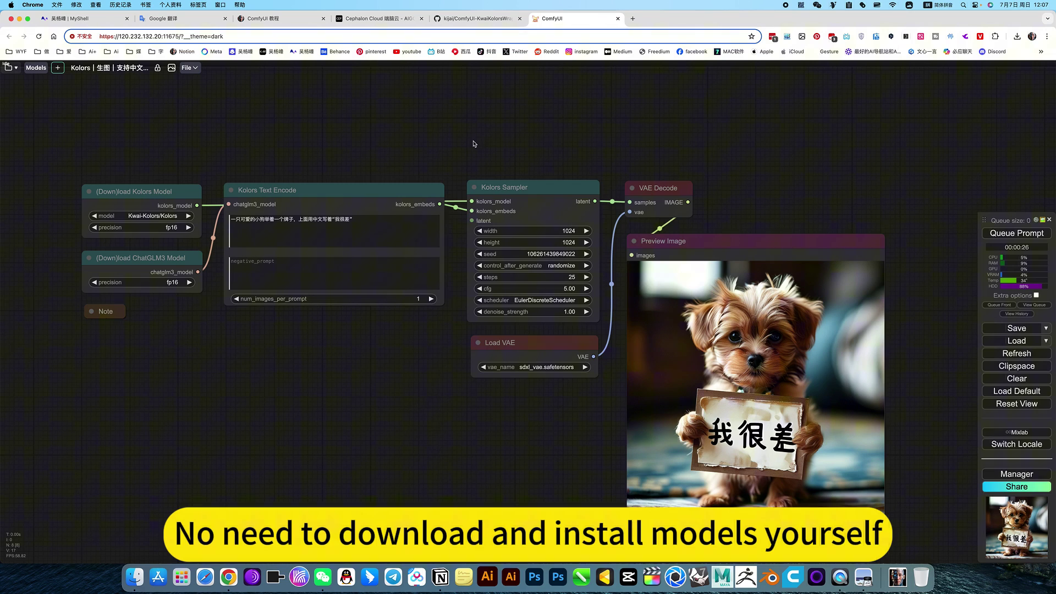
drag(345, 148, 376, 150)
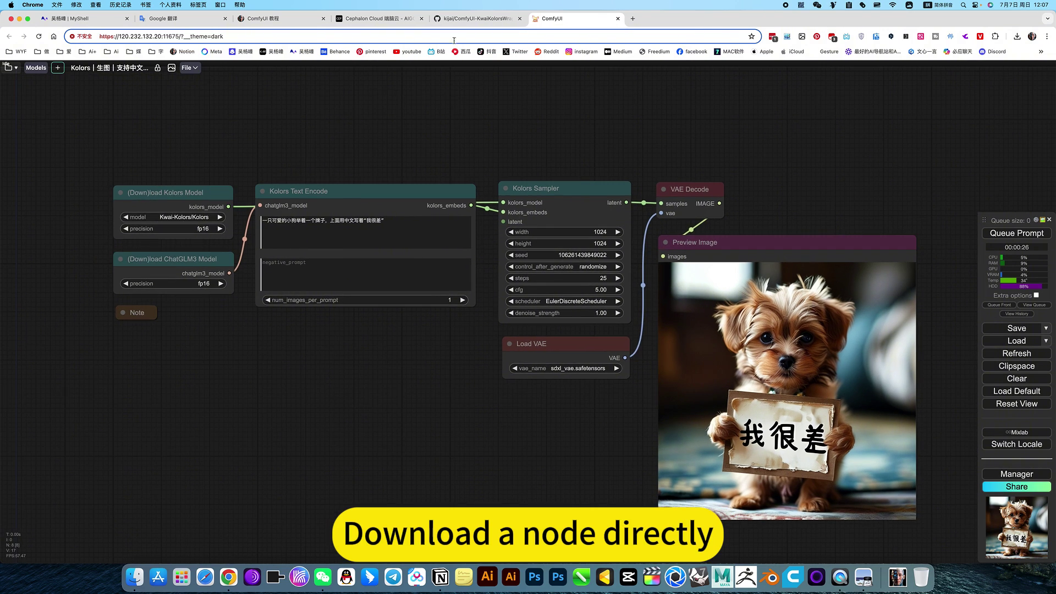
click(461, 21)
scroll(625, 164, up, 20)
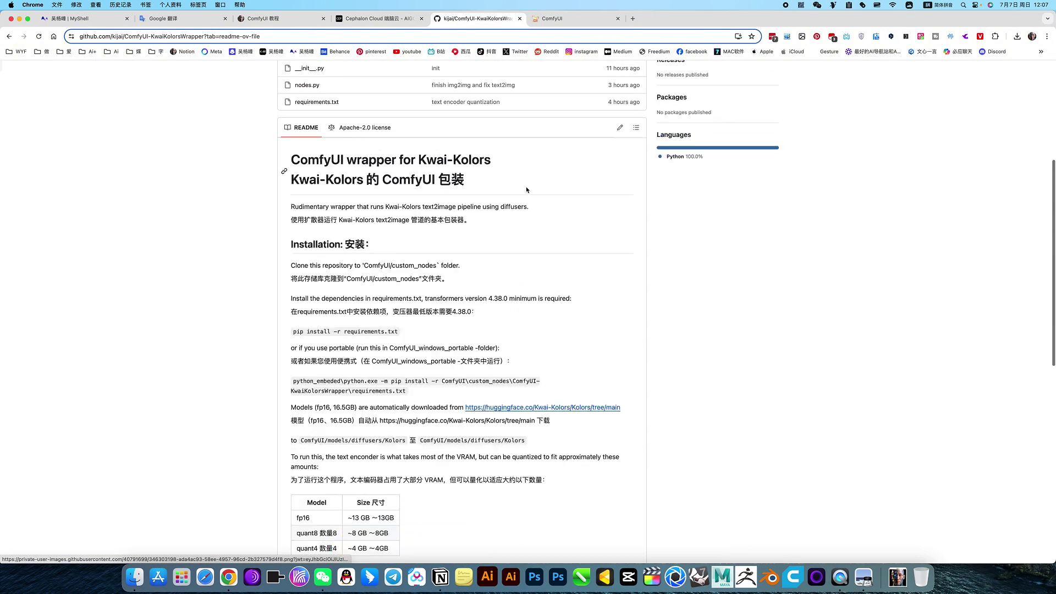
click(532, 16)
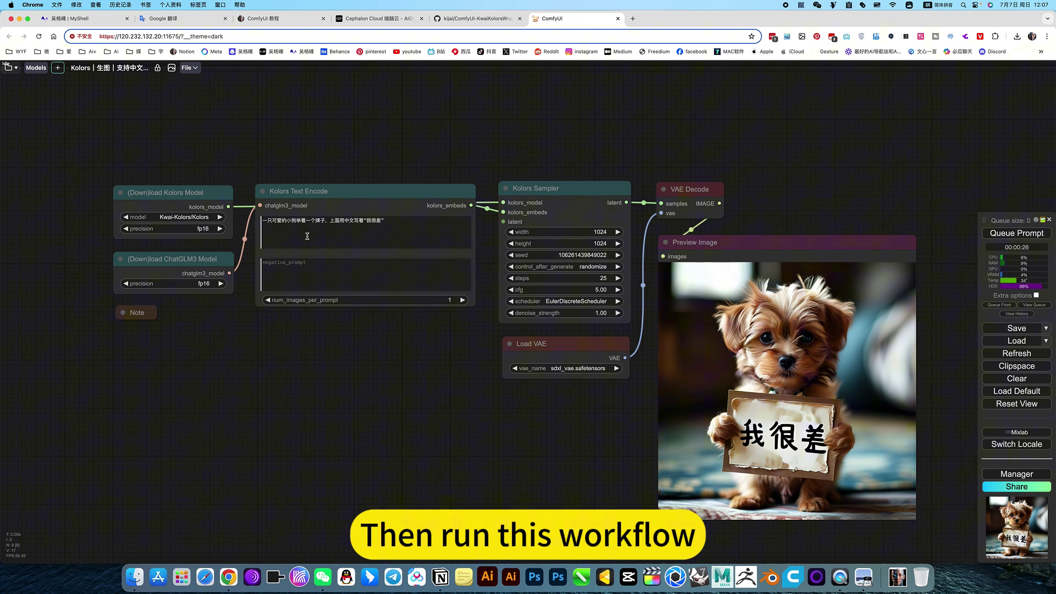
Step: Select the ChatGLM3 loader and pan to the VAE Decode and Preview Image nodes
drag(255, 348, 251, 355)
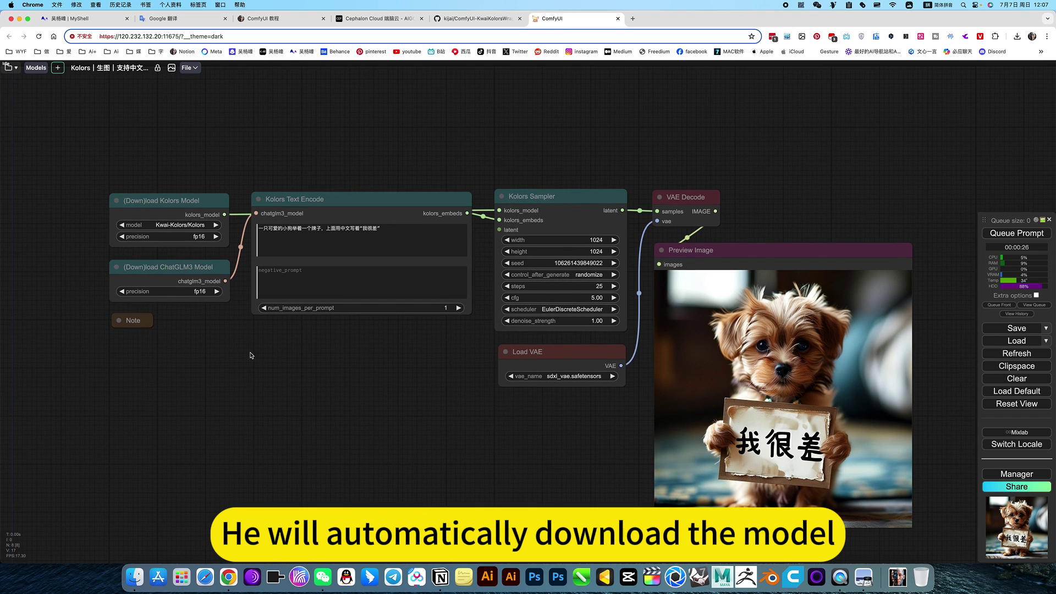
scroll(172, 219, up, 6)
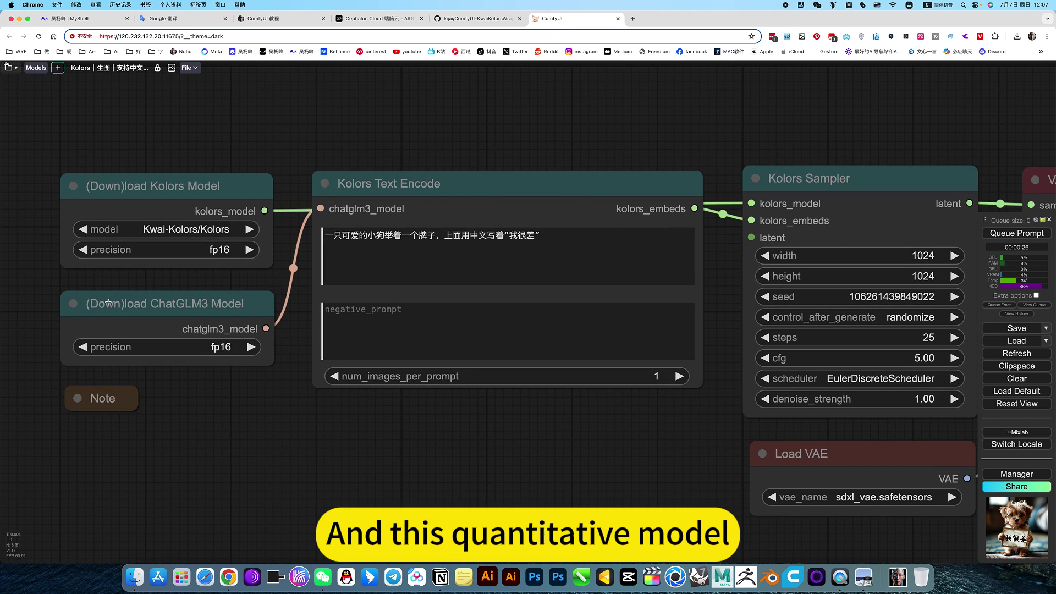
click(159, 306)
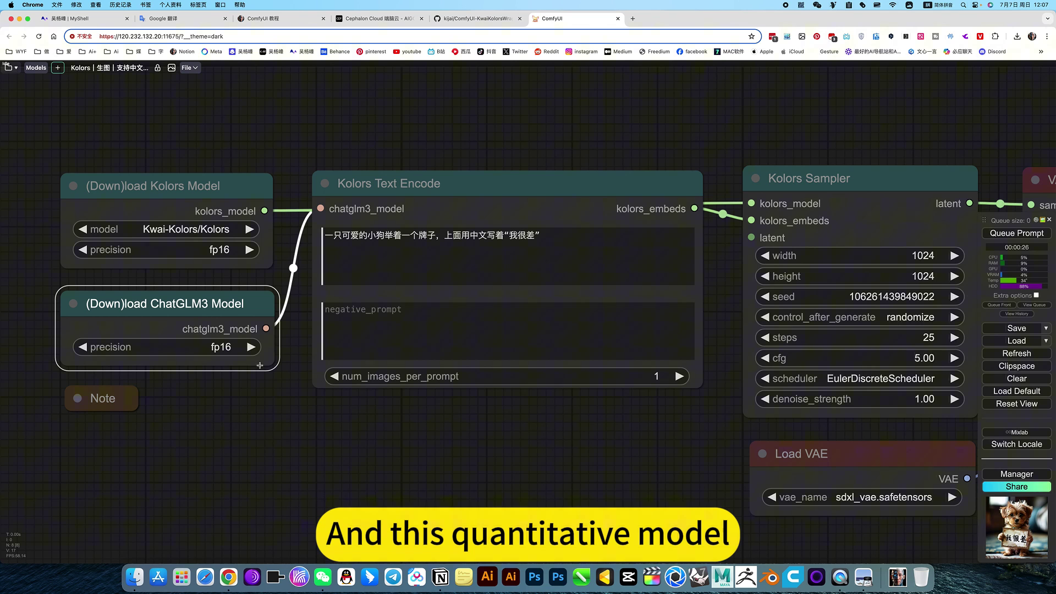
scroll(316, 407, down, 5)
drag(394, 438, 372, 424)
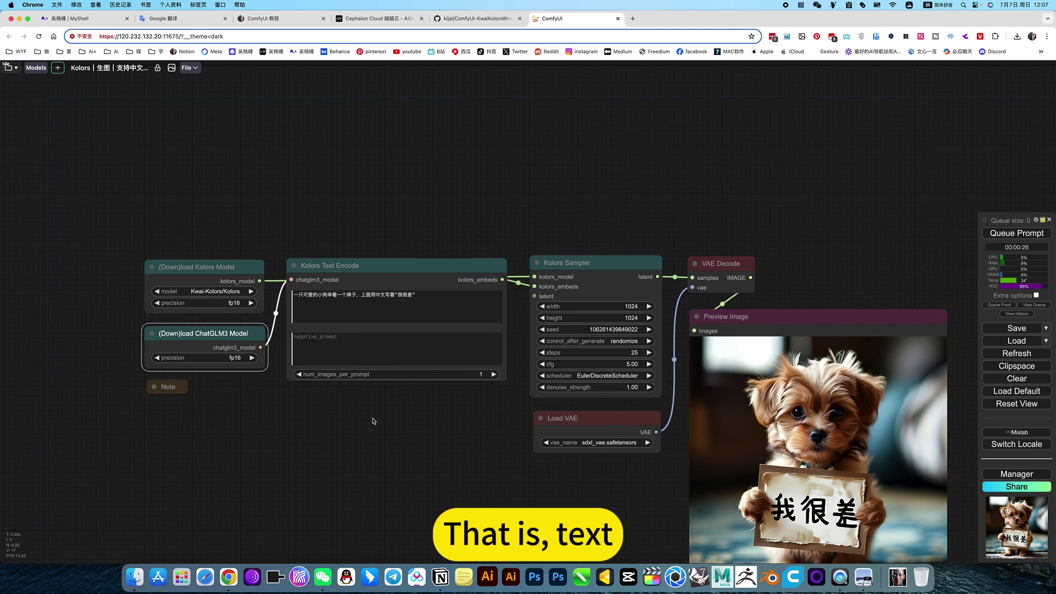
drag(420, 384, 401, 330)
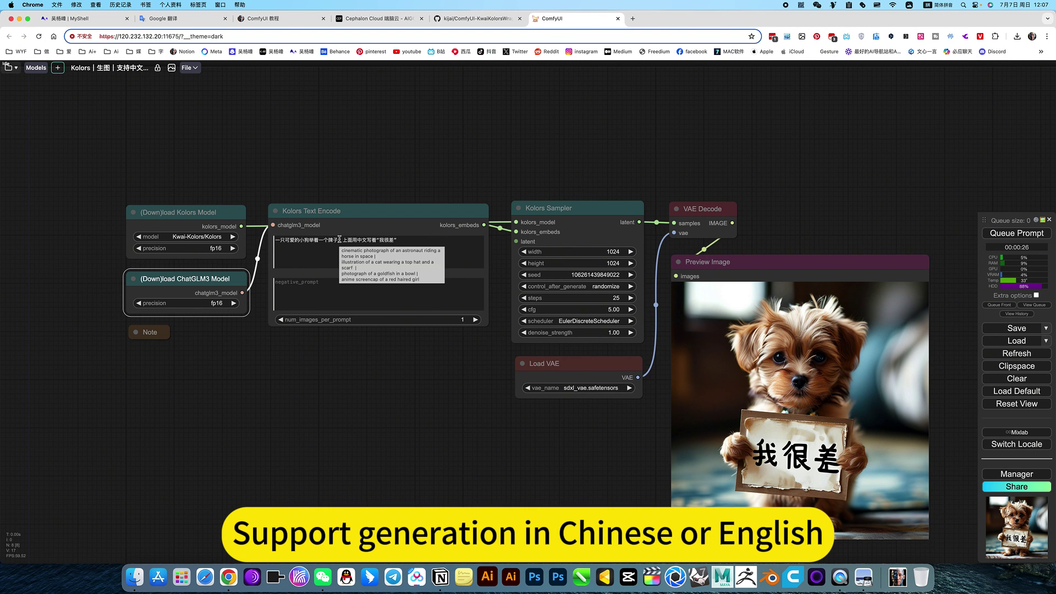
scroll(339, 239, up, 2)
scroll(439, 415, down, 4)
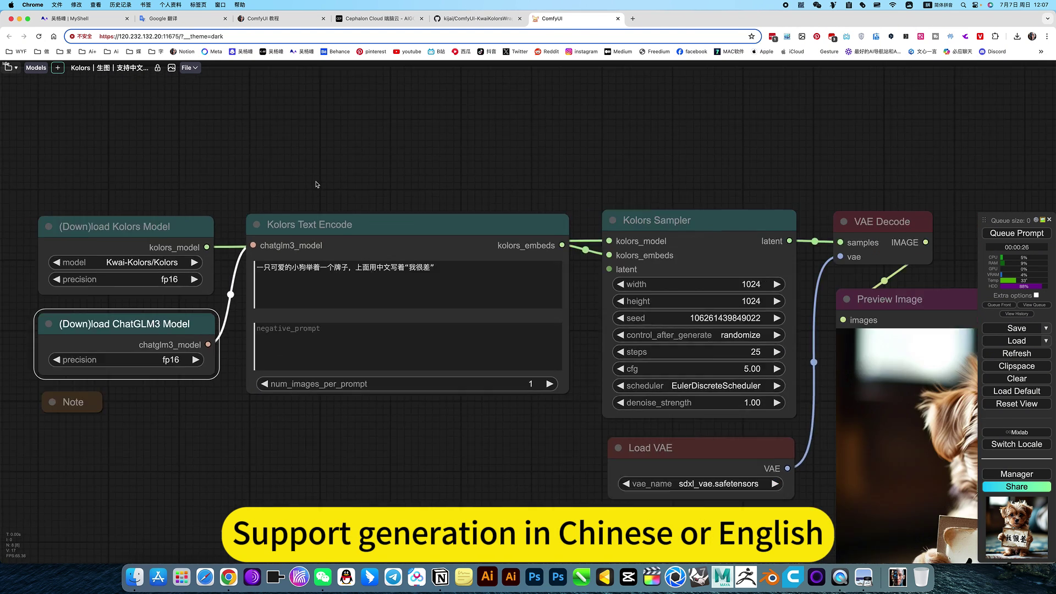
drag(439, 414, 358, 408)
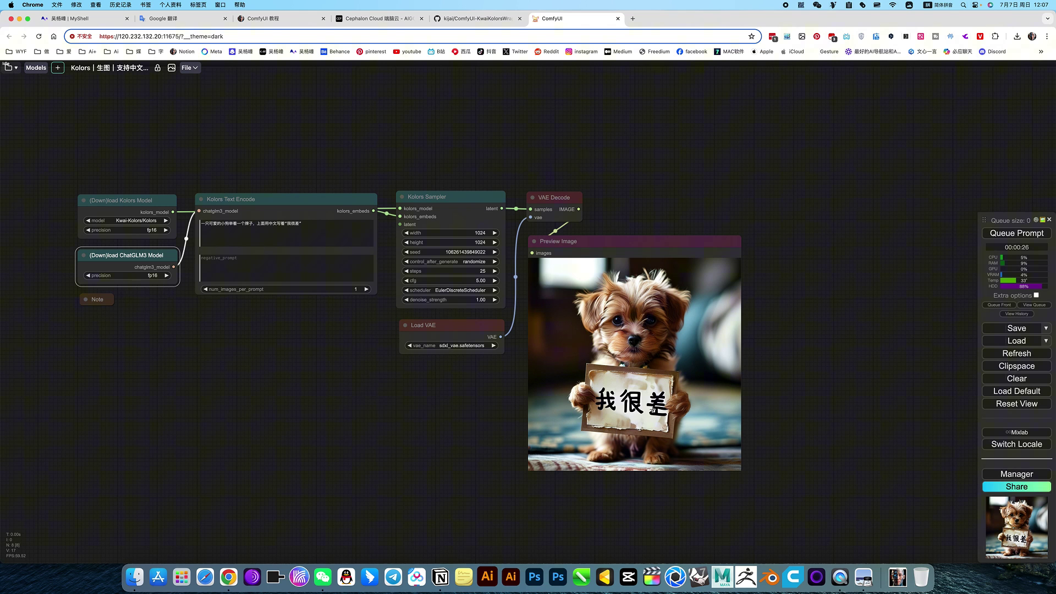
scroll(631, 397, up, 3)
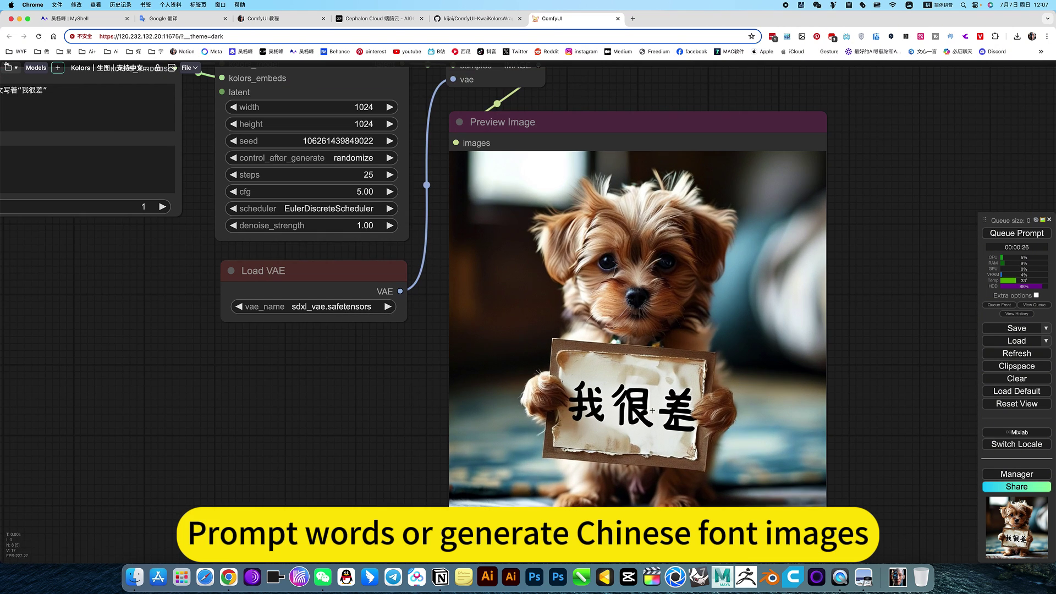
scroll(376, 379, down, 3)
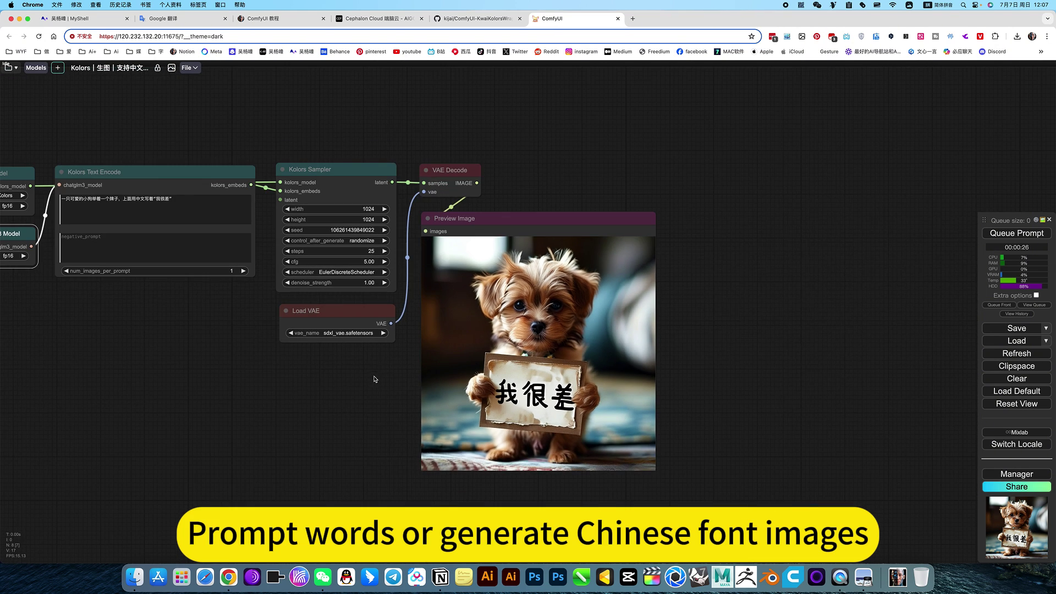
drag(373, 377, 580, 379)
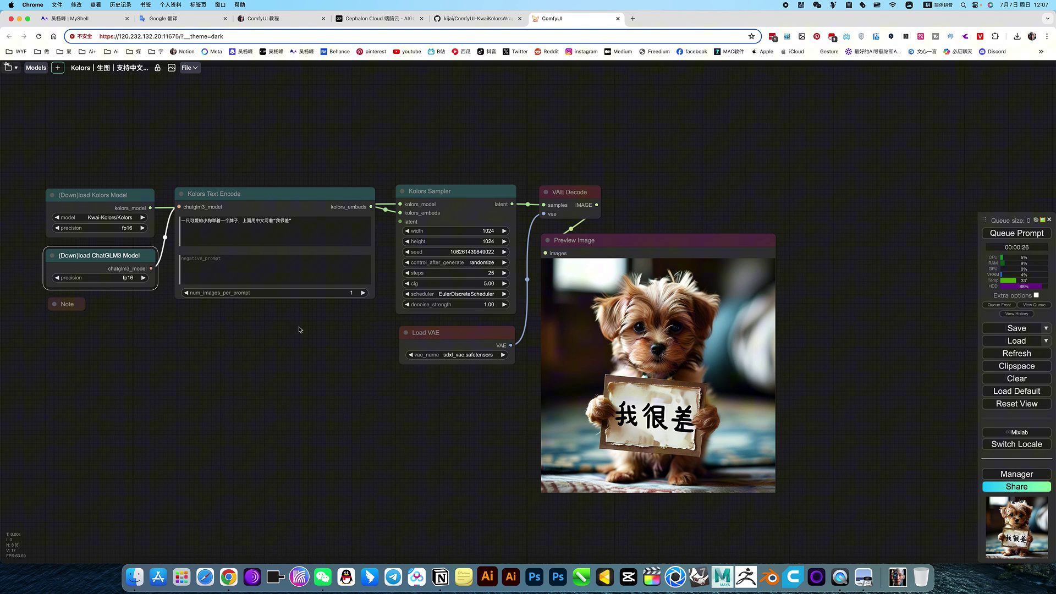
drag(297, 328, 469, 342)
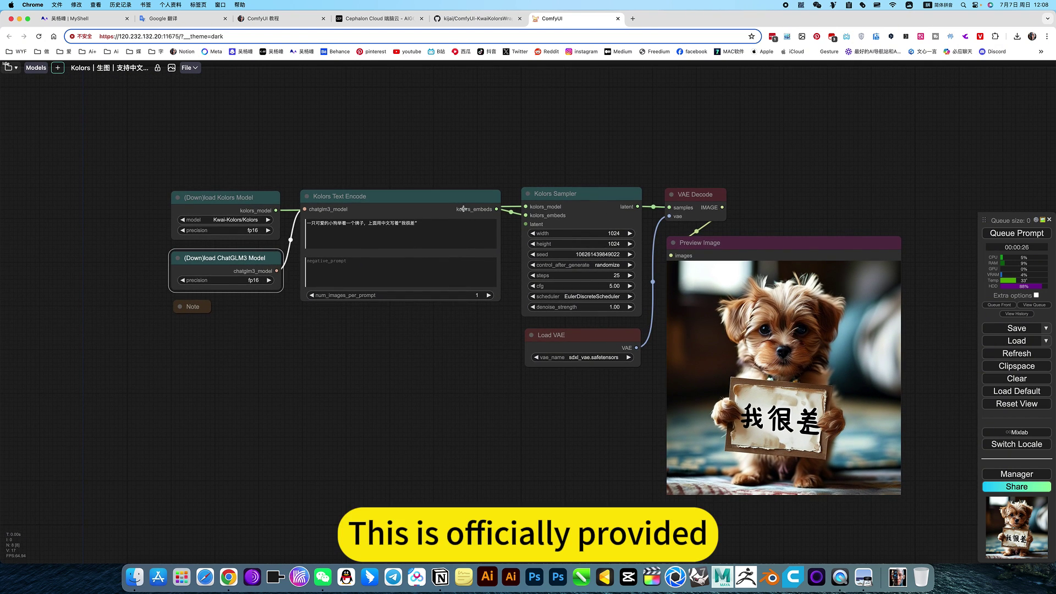
Step: Open the repository's examples folder on GitHub, then return to the Kolors workflow
click(477, 19)
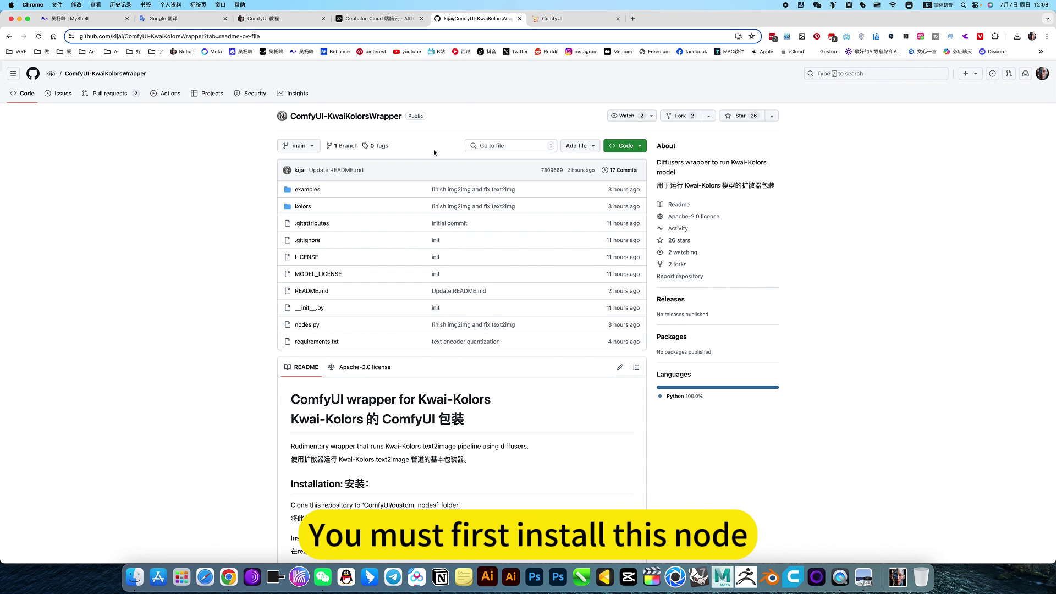
click(301, 189)
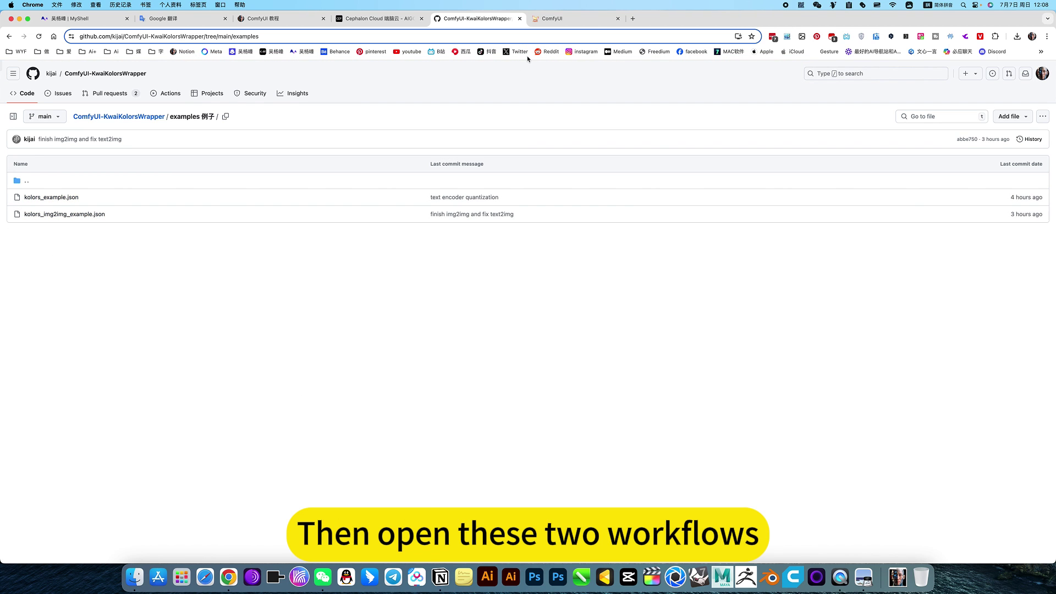
click(577, 20)
drag(438, 419, 420, 405)
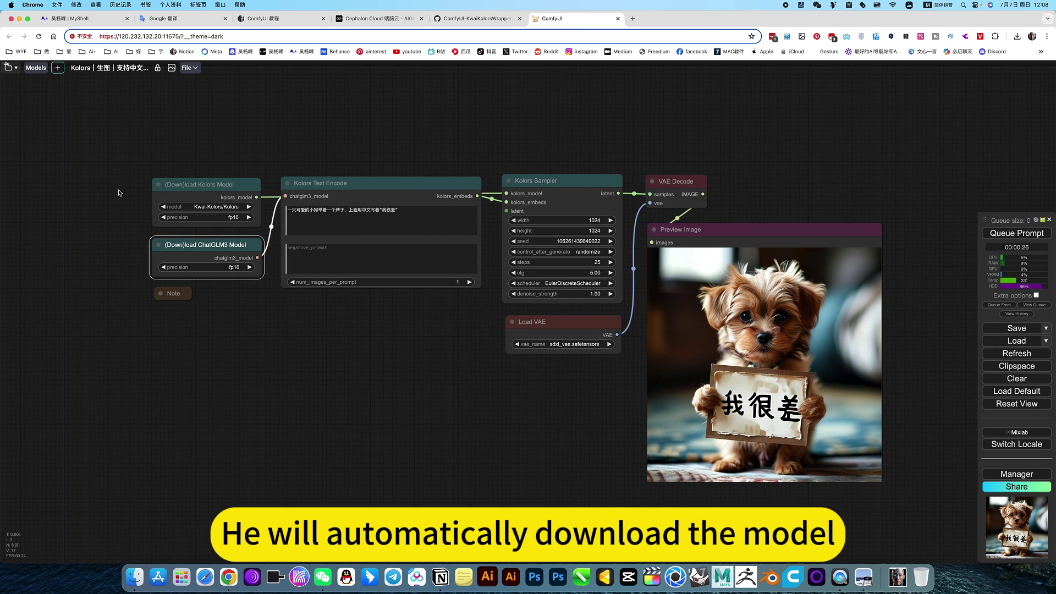
Step: View the repository's examples folder listing, then return to the Kolors workflow
scroll(118, 192, up, 6)
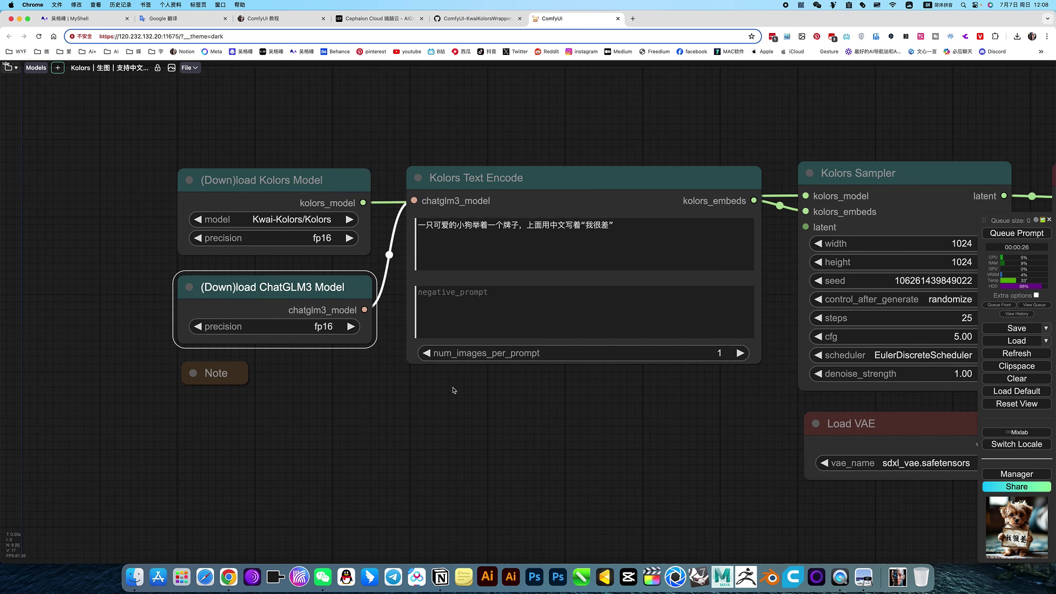
scroll(477, 403, down, 6)
scroll(435, 388, right, 5)
scroll(436, 388, down, 3)
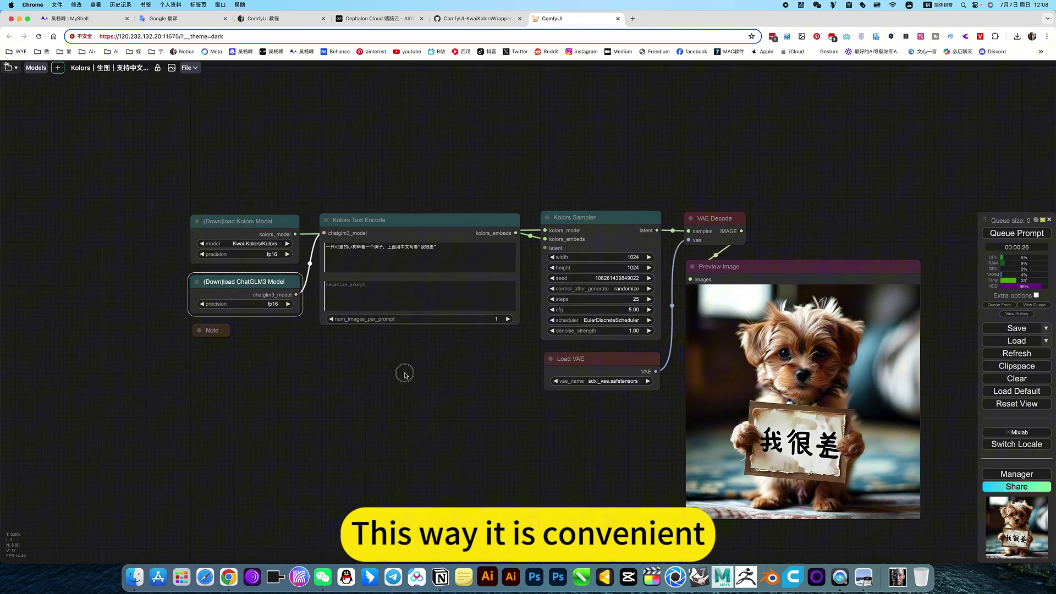
click(478, 19)
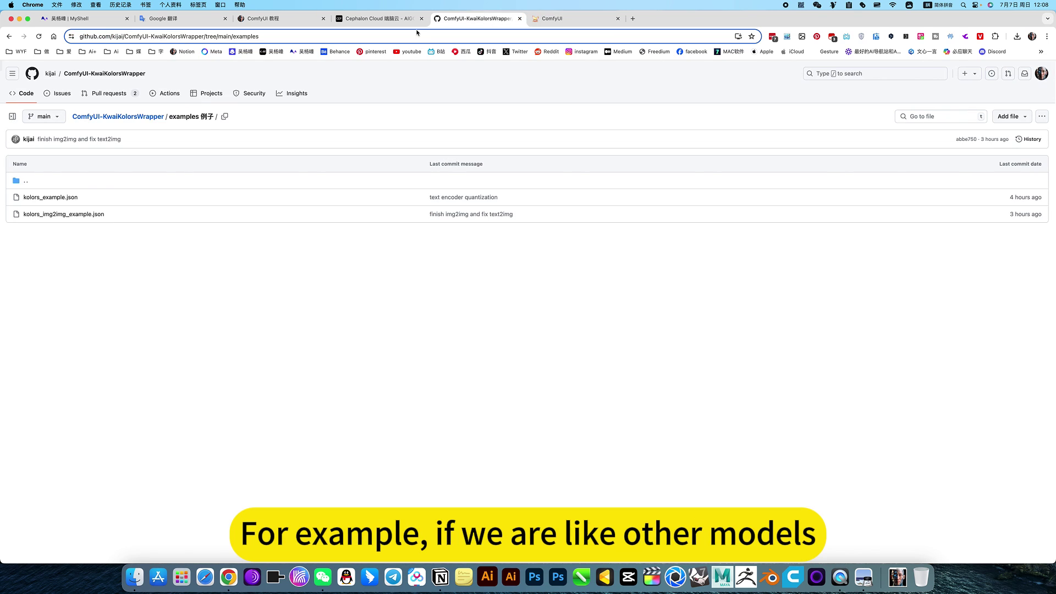
click(557, 21)
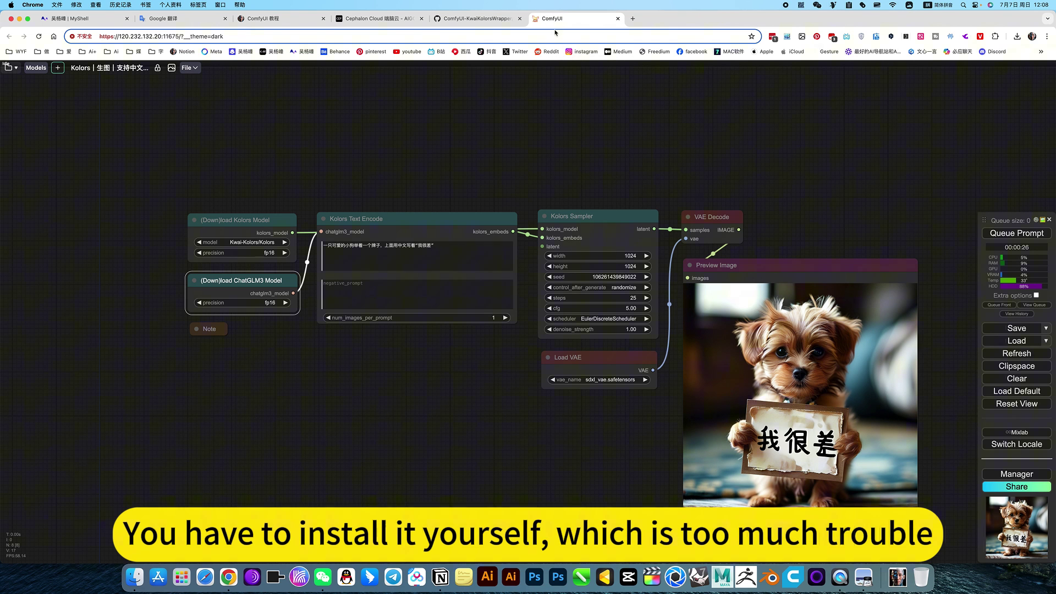
Step: Revisit the examples folder and go back to the repository's main page
scroll(396, 371, right, 3)
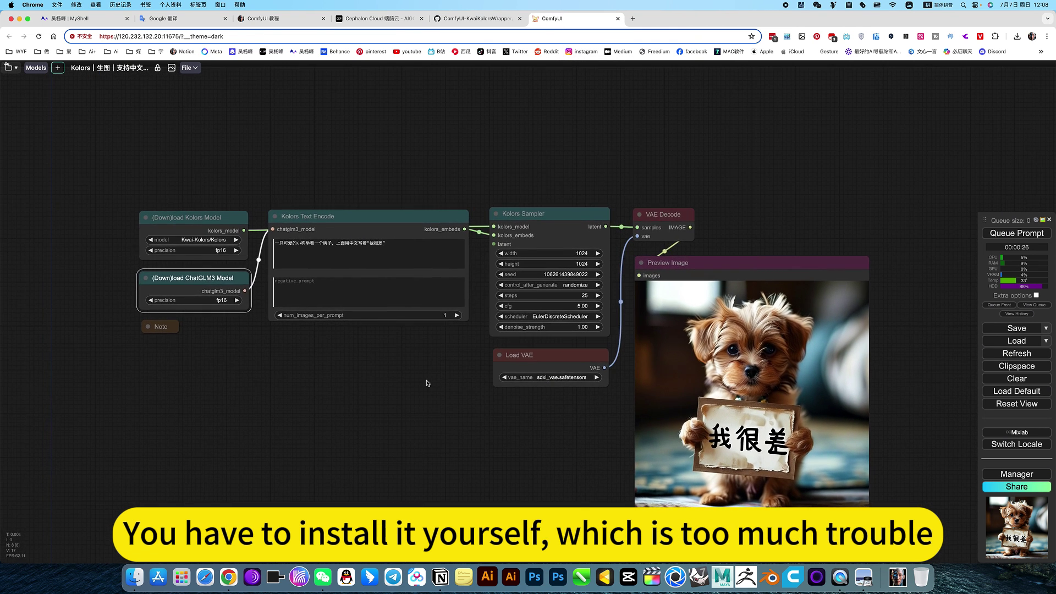
scroll(428, 383, down, 3)
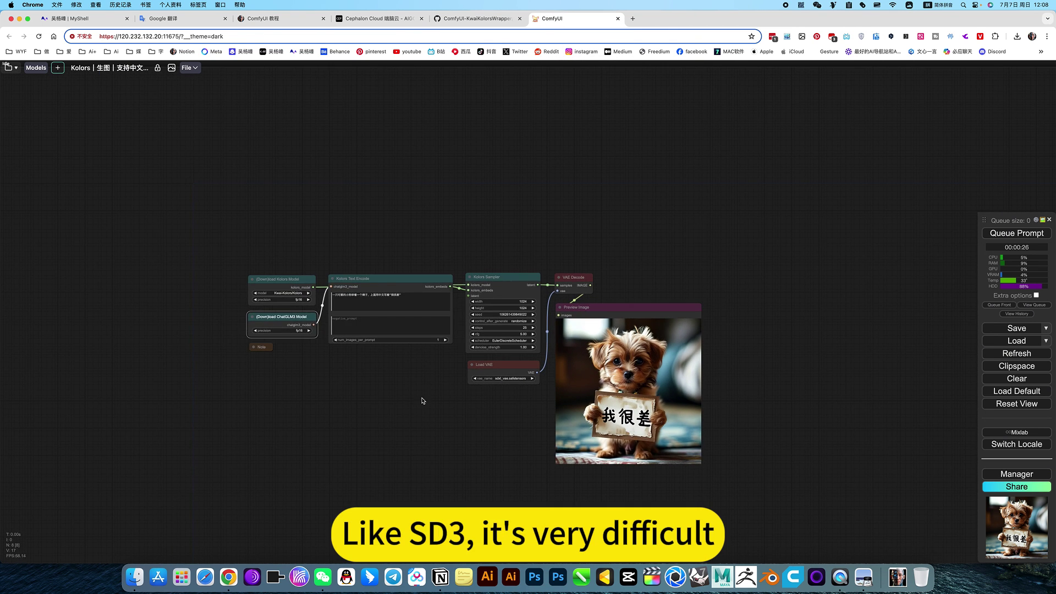
scroll(422, 400, left, 3)
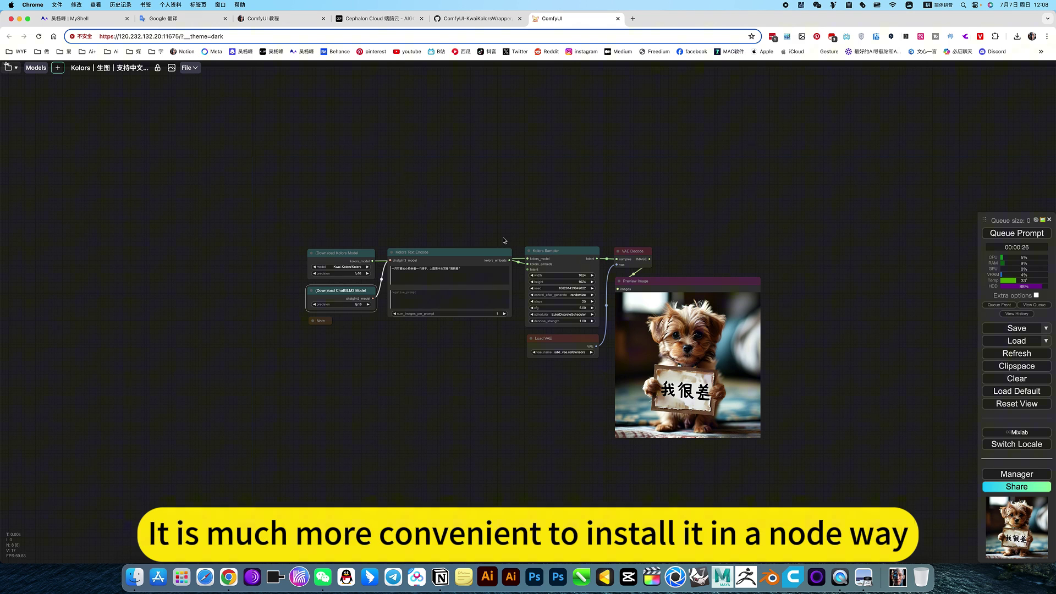
click(478, 18)
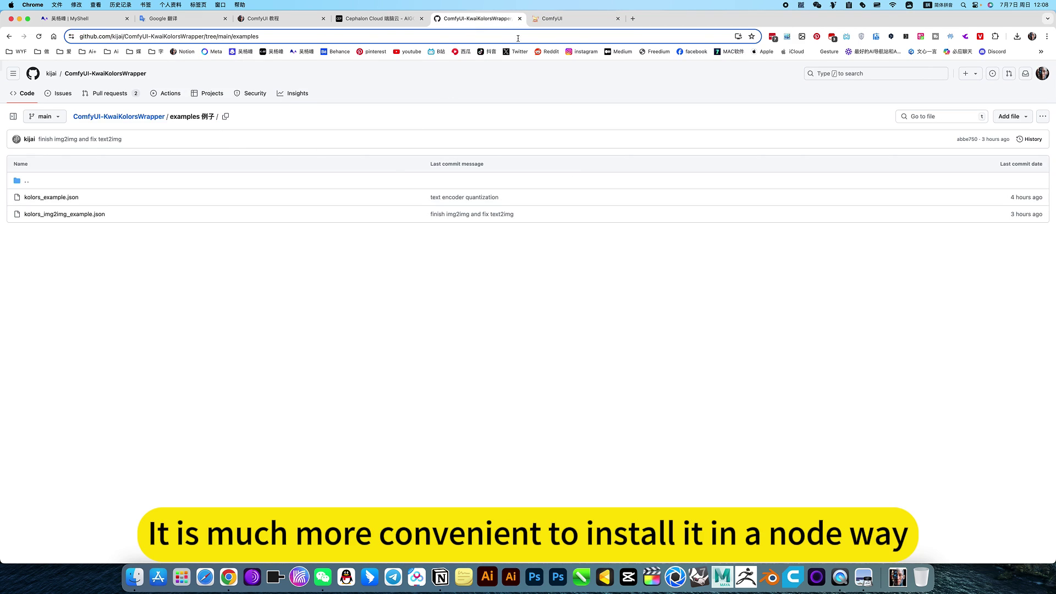
click(132, 117)
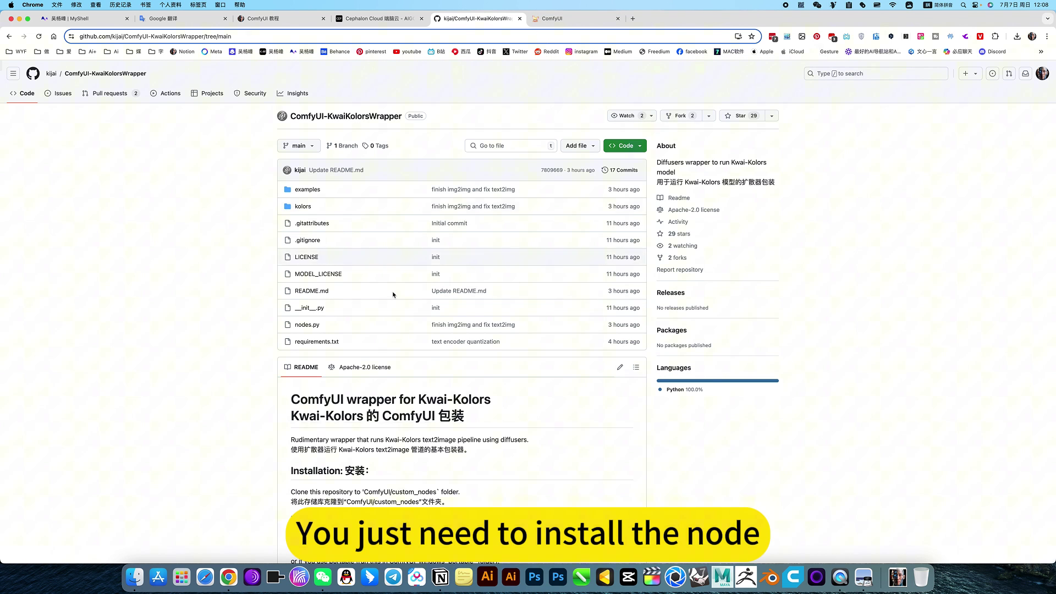
click(551, 18)
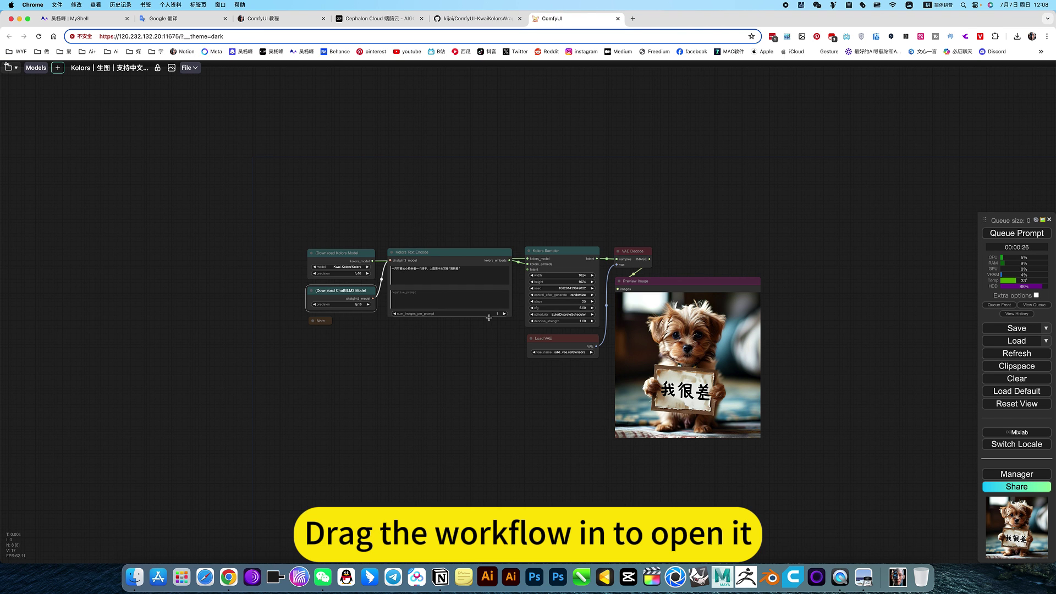
scroll(489, 317, up, 5)
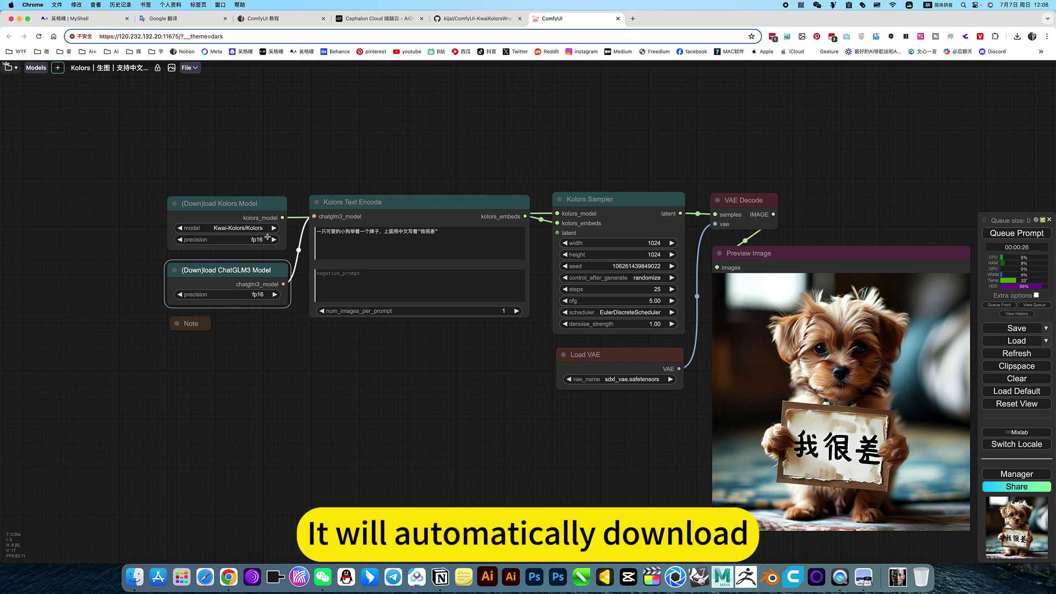
drag(486, 433, 400, 394)
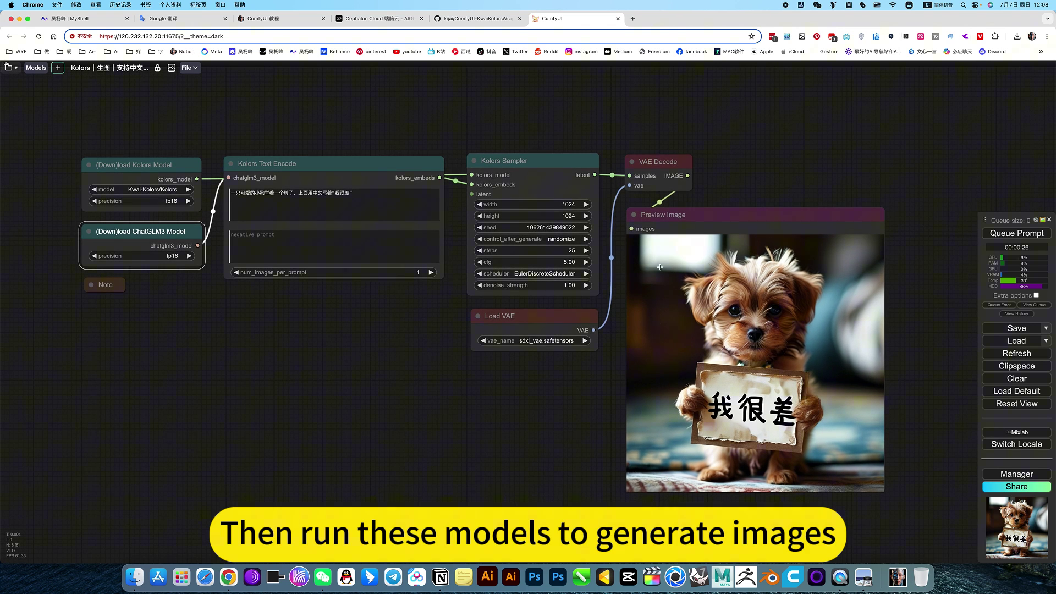
drag(548, 380, 561, 402)
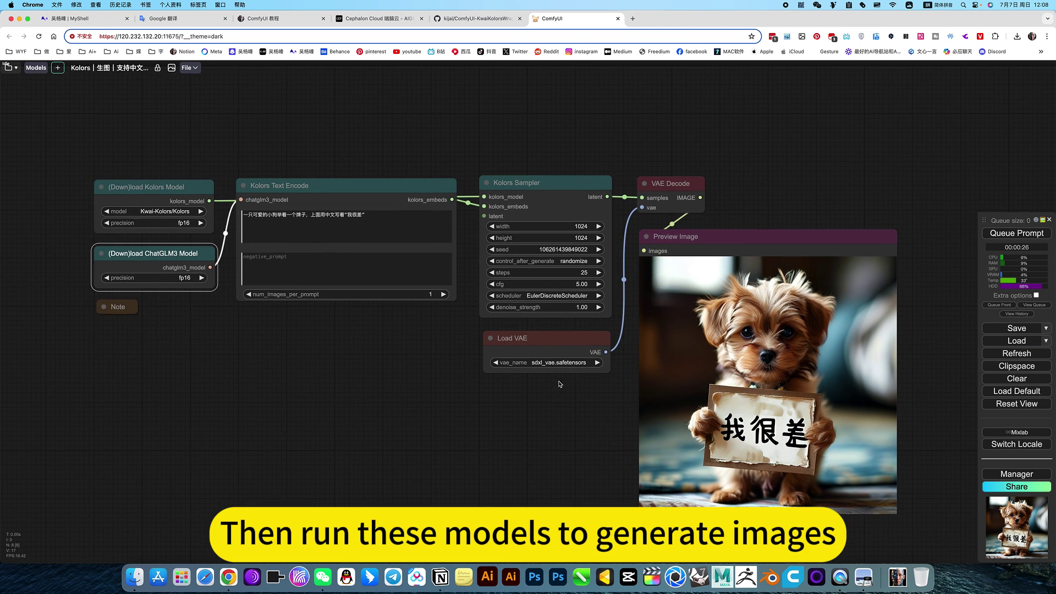
click(551, 363)
click(476, 407)
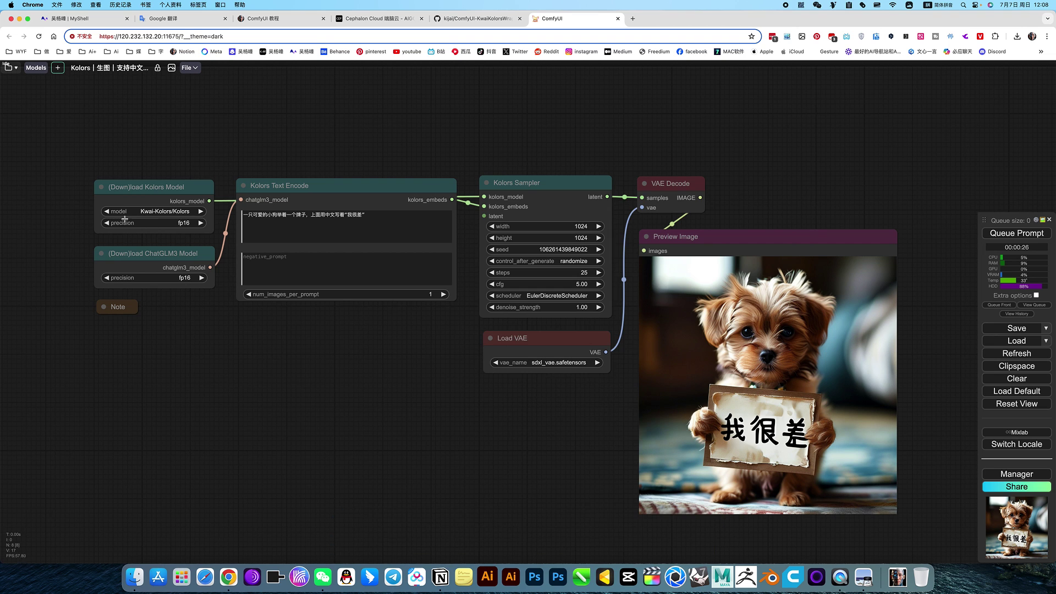
click(204, 239)
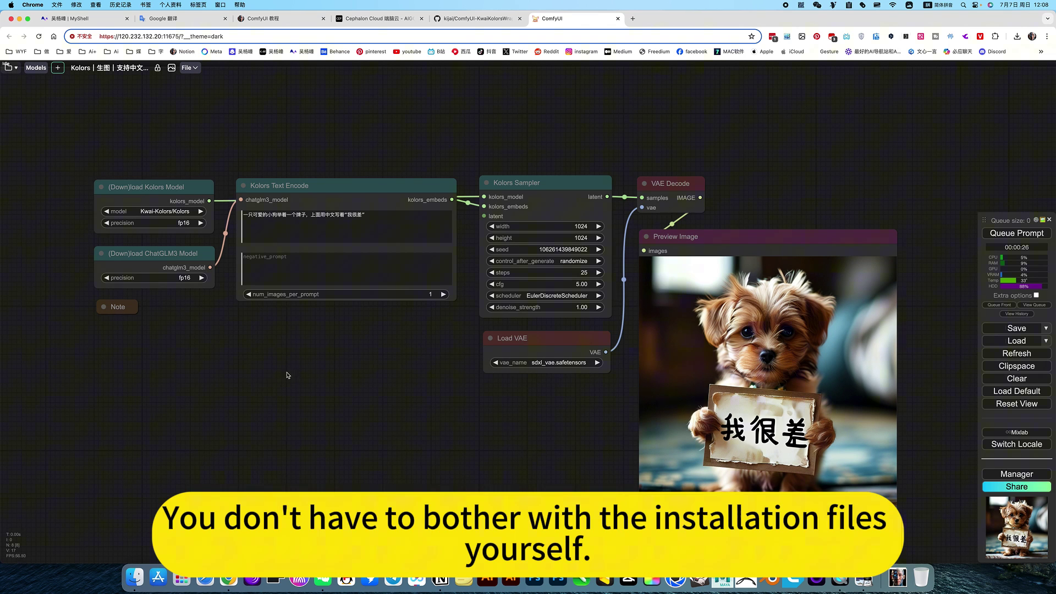
click(285, 375)
drag(825, 191, 851, 188)
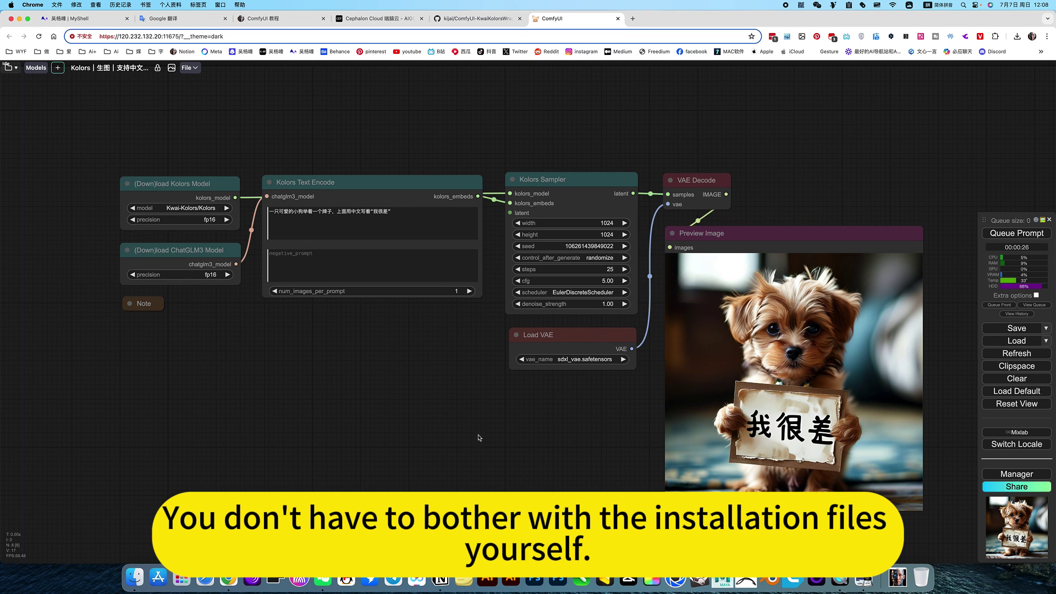
drag(469, 433, 465, 446)
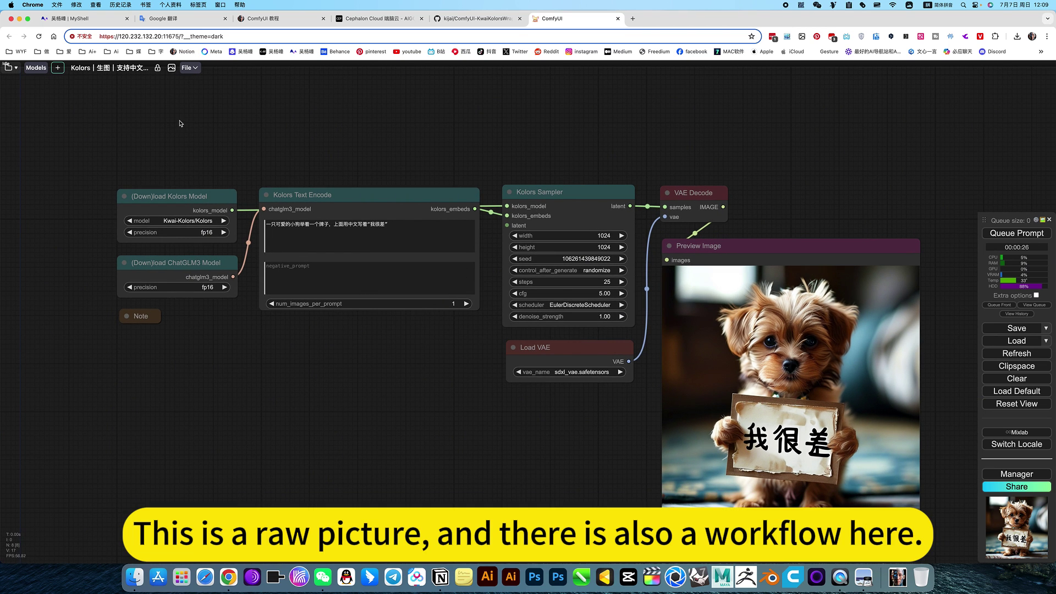
Step: Load the Kolors | 图生图 wolf workflow from the Workspace folder, briefly checking the repository page
click(8, 68)
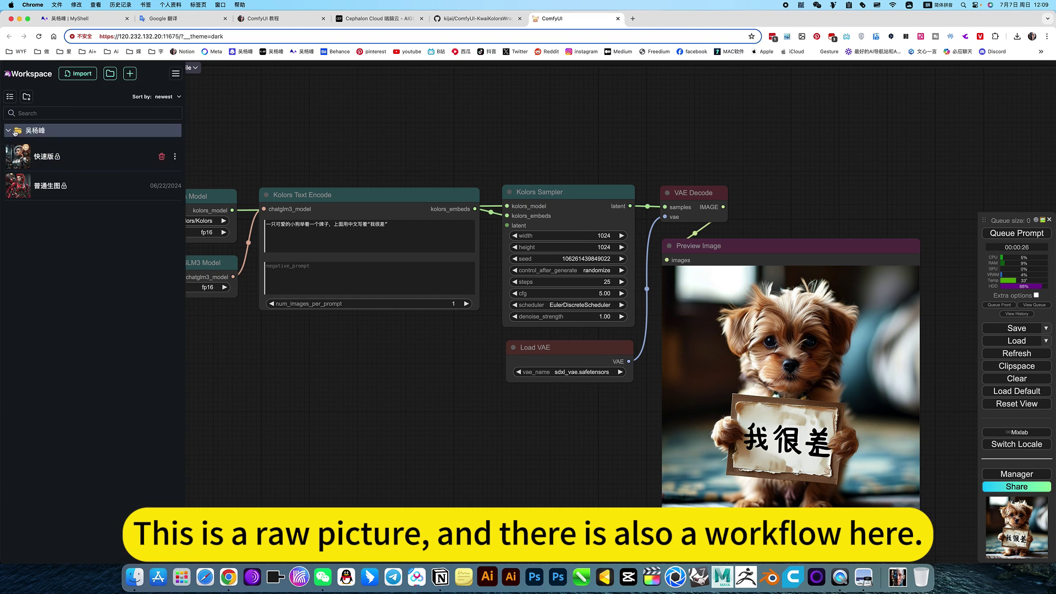
click(10, 132)
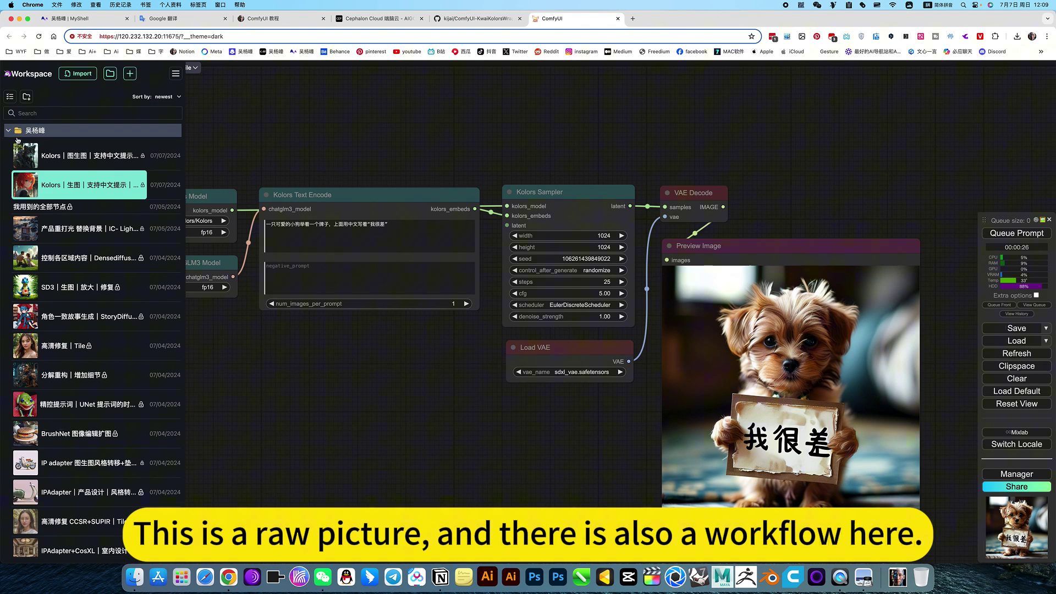
click(75, 161)
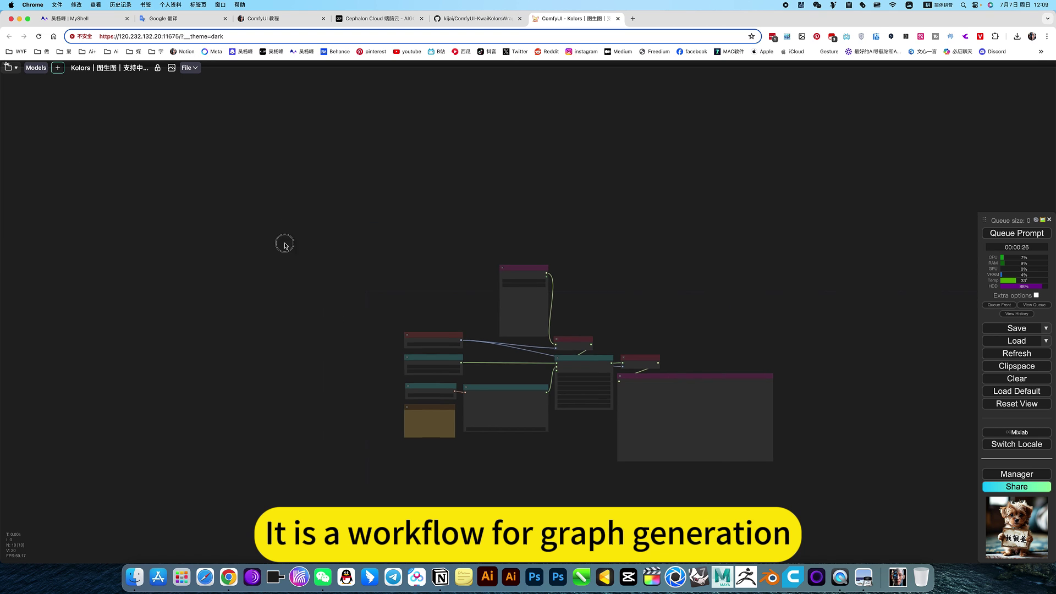
scroll(446, 287, up, 4)
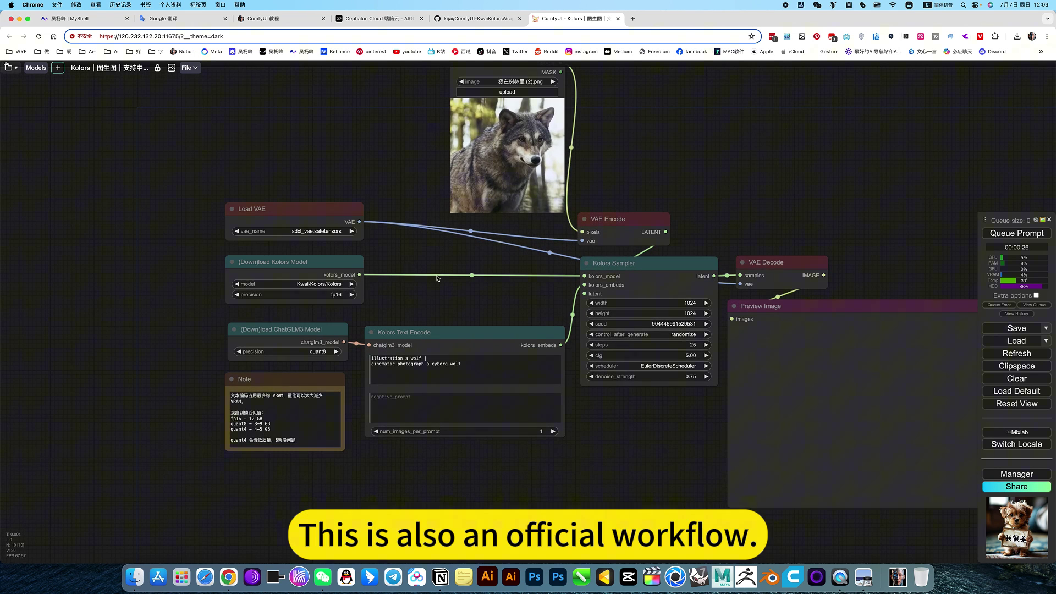
drag(418, 260, 389, 252)
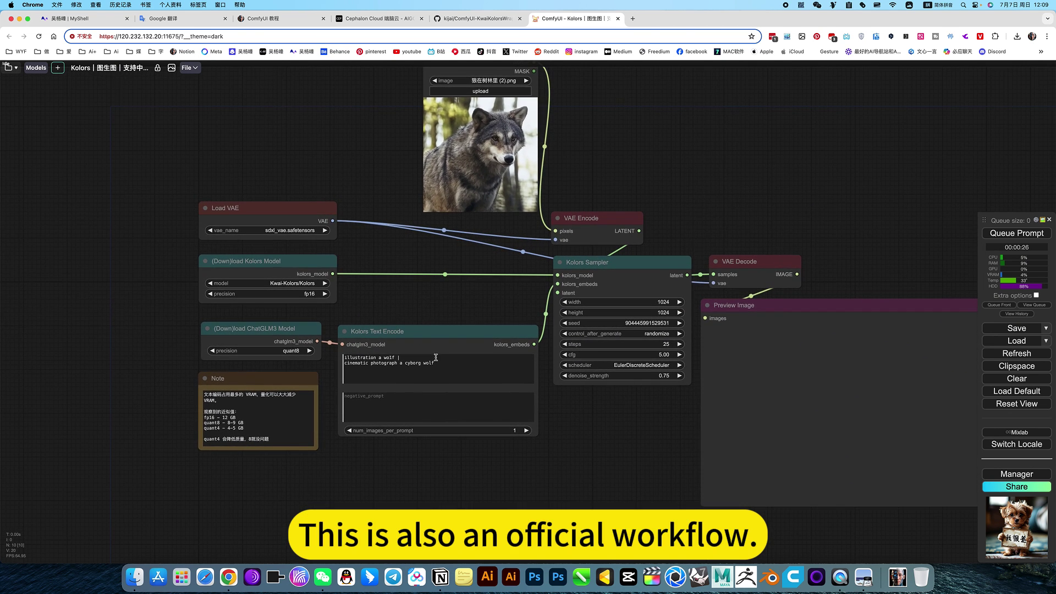
drag(489, 297, 462, 309)
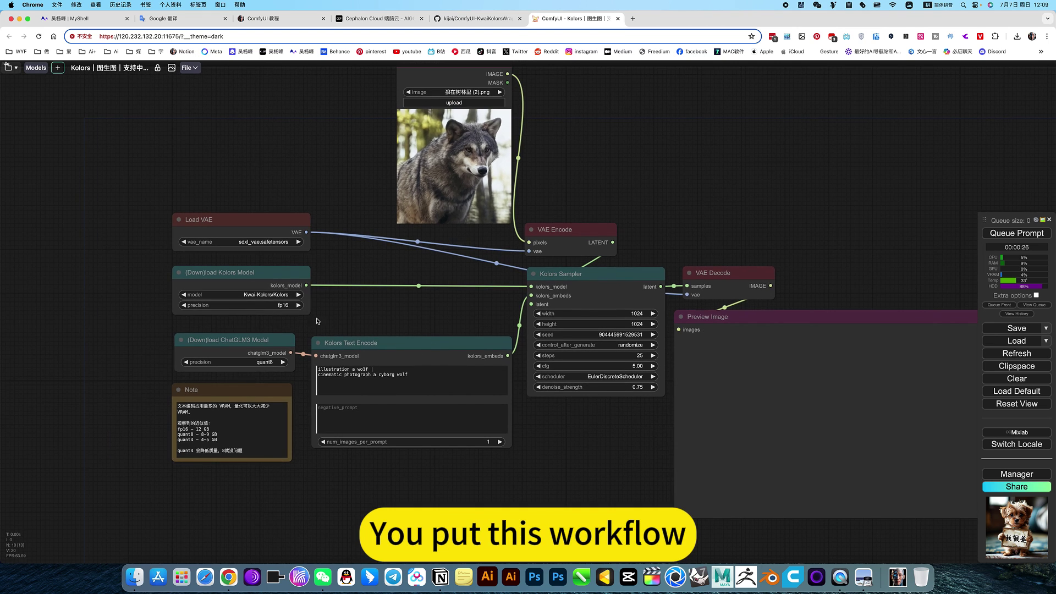
click(478, 18)
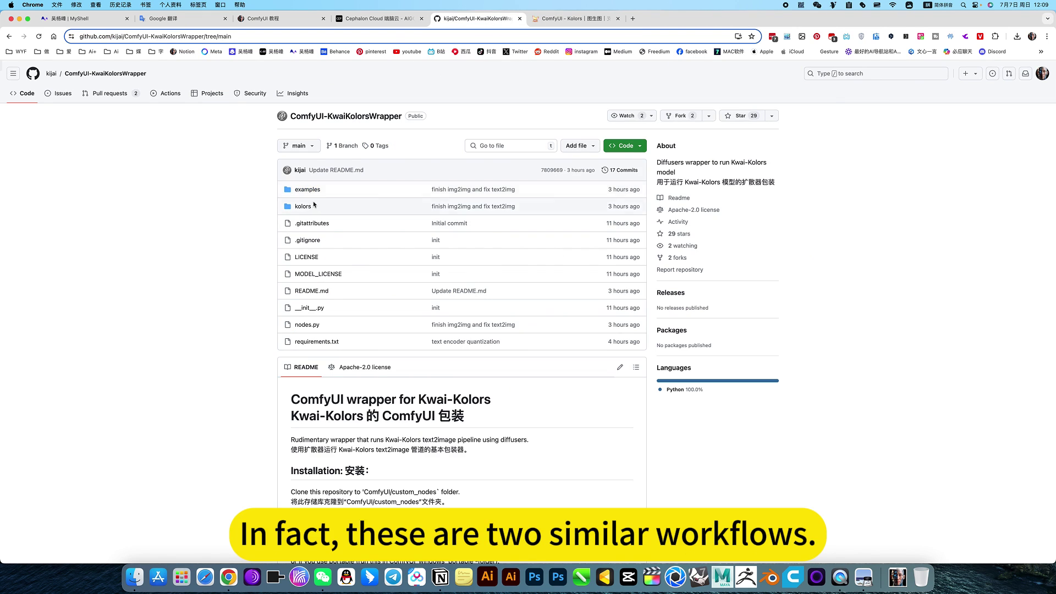
click(569, 18)
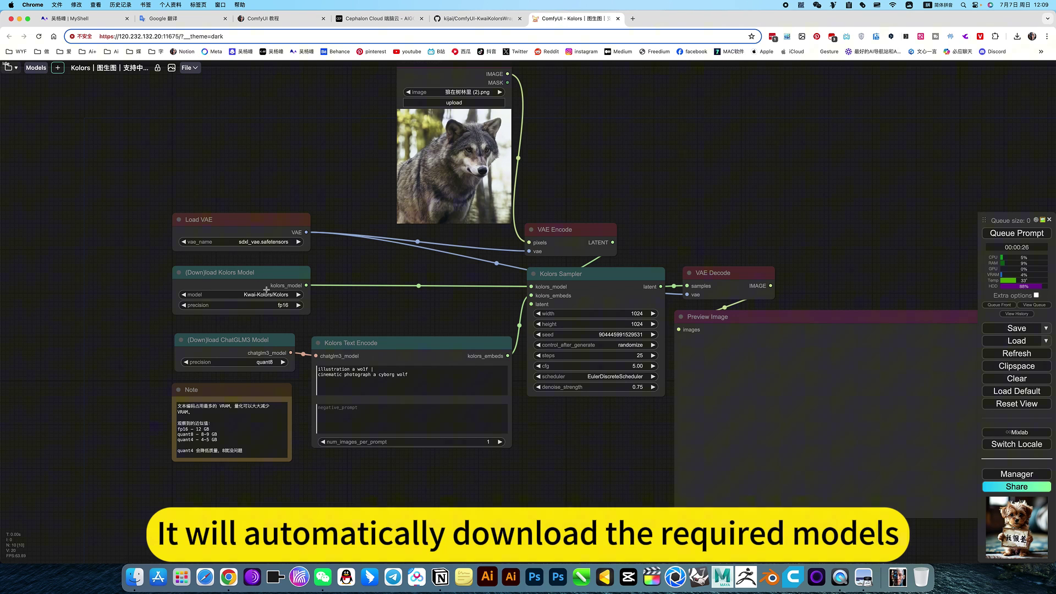
Step: Set ChatGLM3 precision to quant8 and queue the workflow with Ctrl+Enter
click(264, 242)
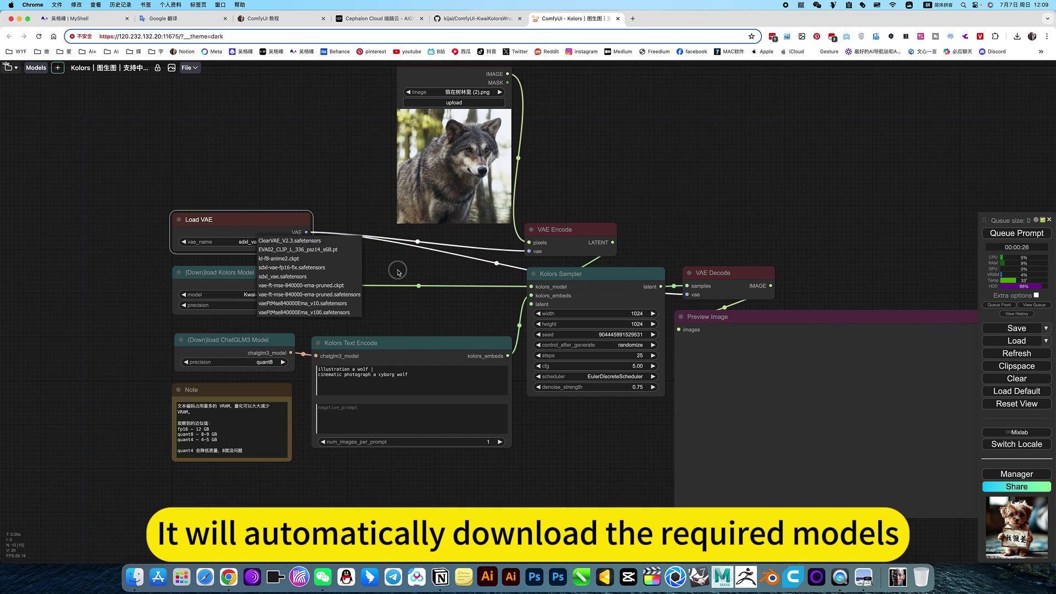
click(259, 363)
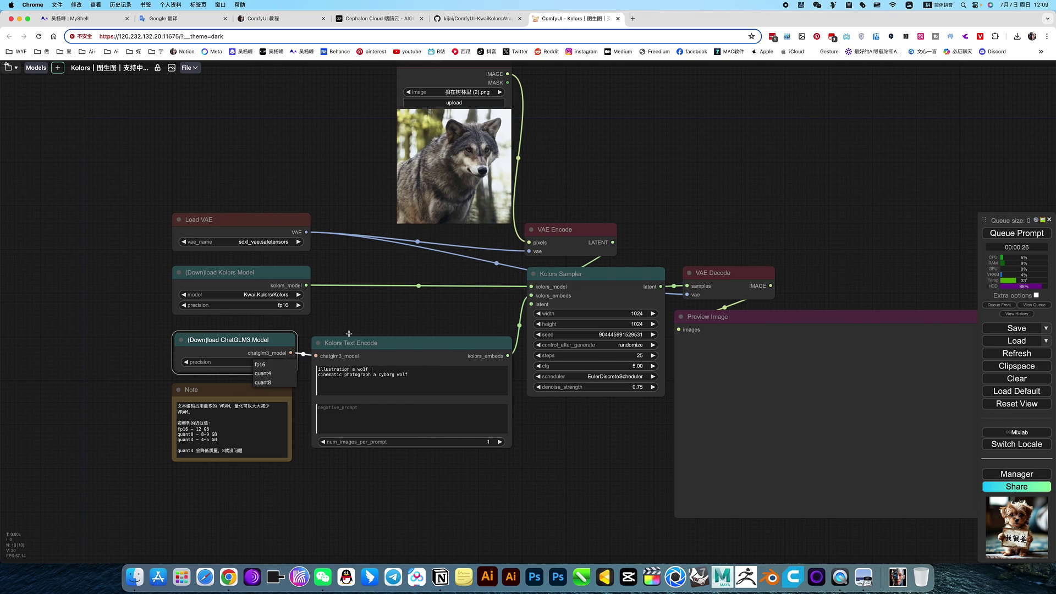
click(263, 382)
scroll(262, 360, down, 8)
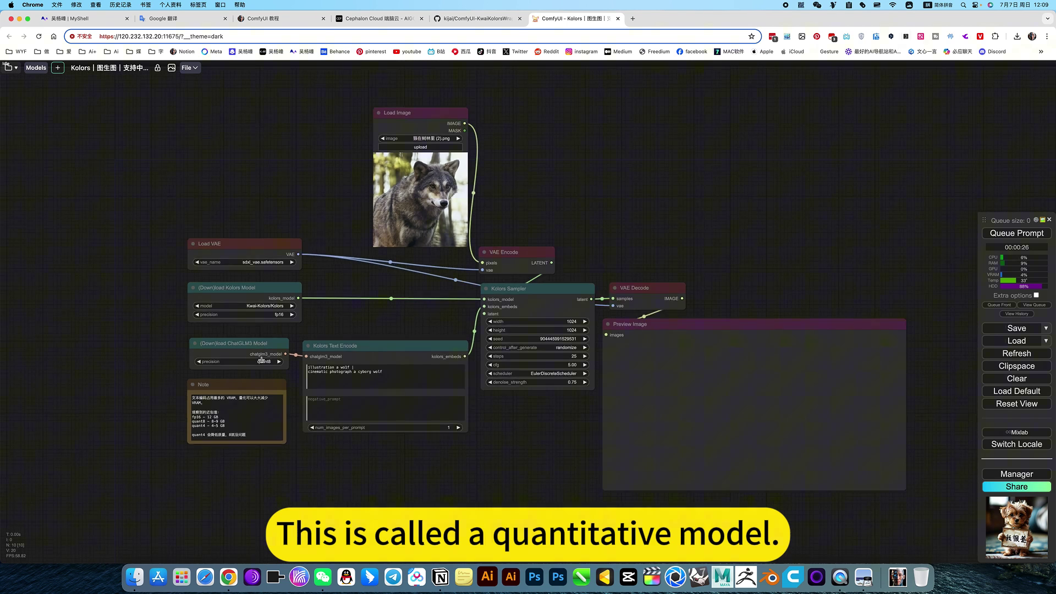
scroll(199, 367, up, 8)
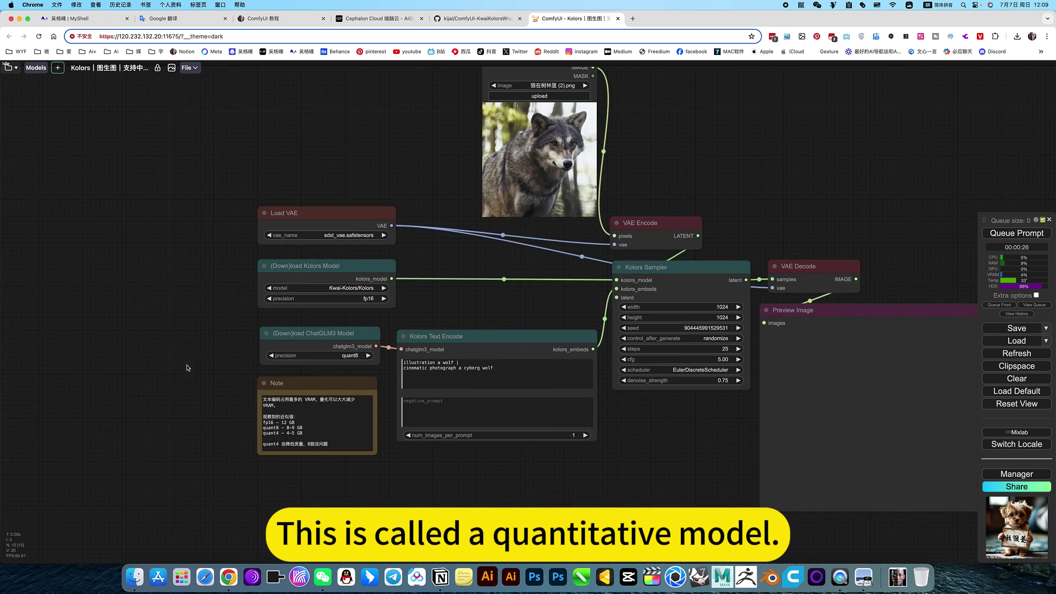
drag(474, 484, 441, 482)
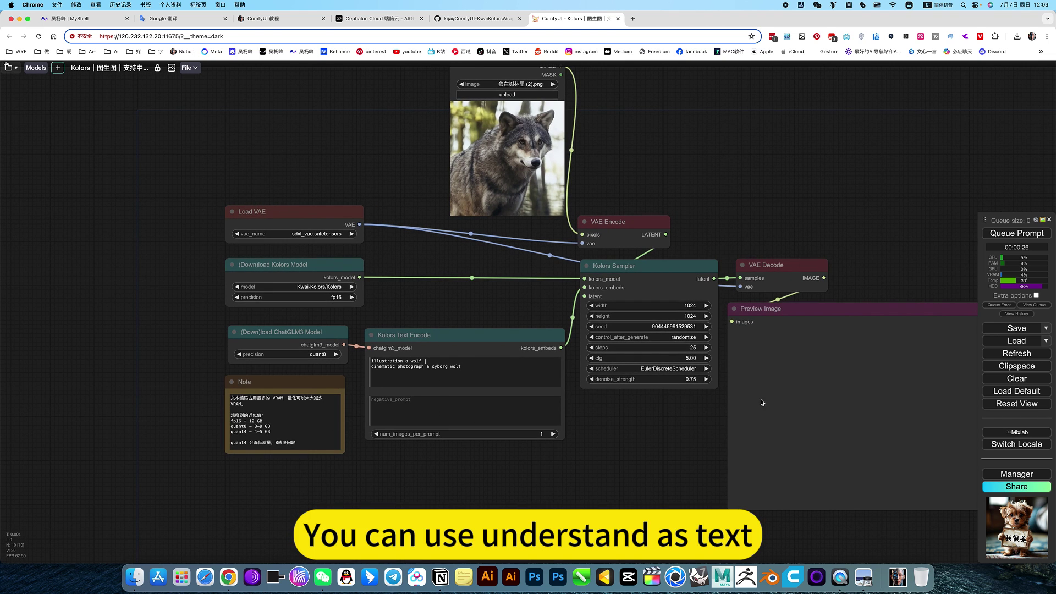
key(ctrl+Return)
Step: Inspect the wolf prompt text and the separator between its two prompts
drag(605, 204, 574, 217)
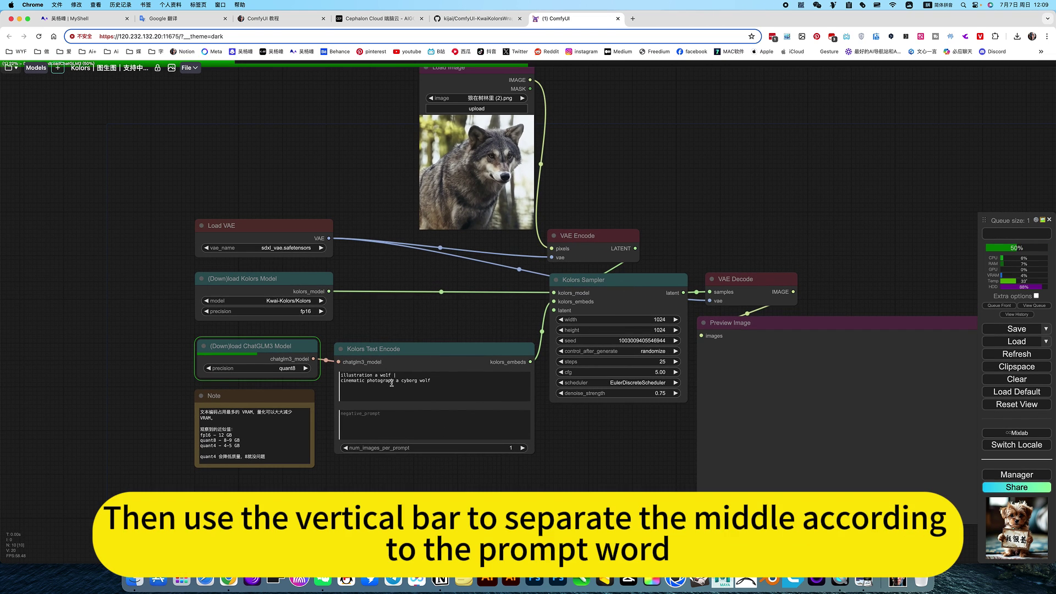
scroll(390, 382, up, 5)
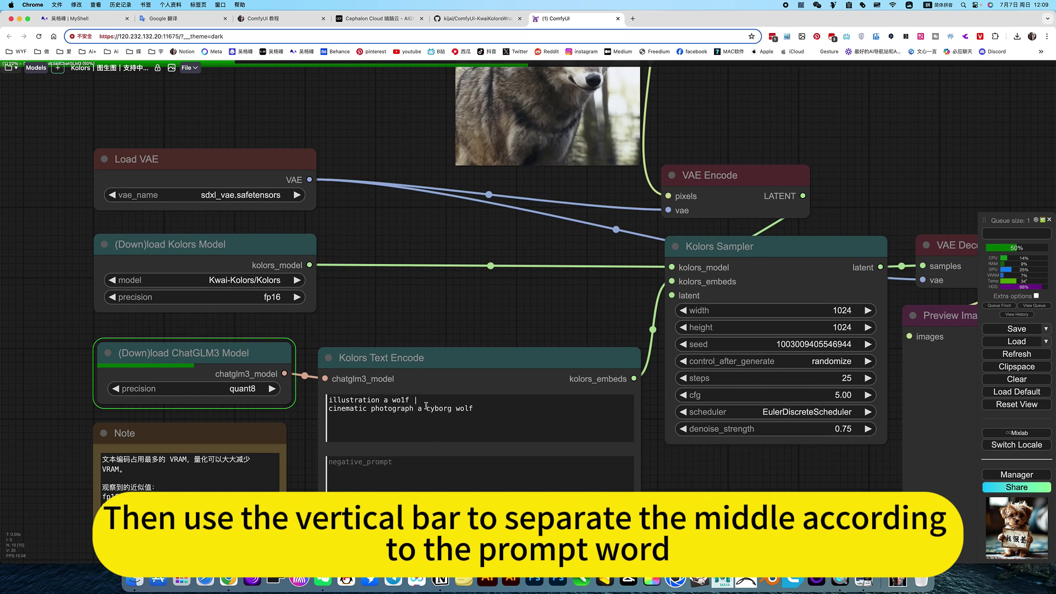
click(410, 401)
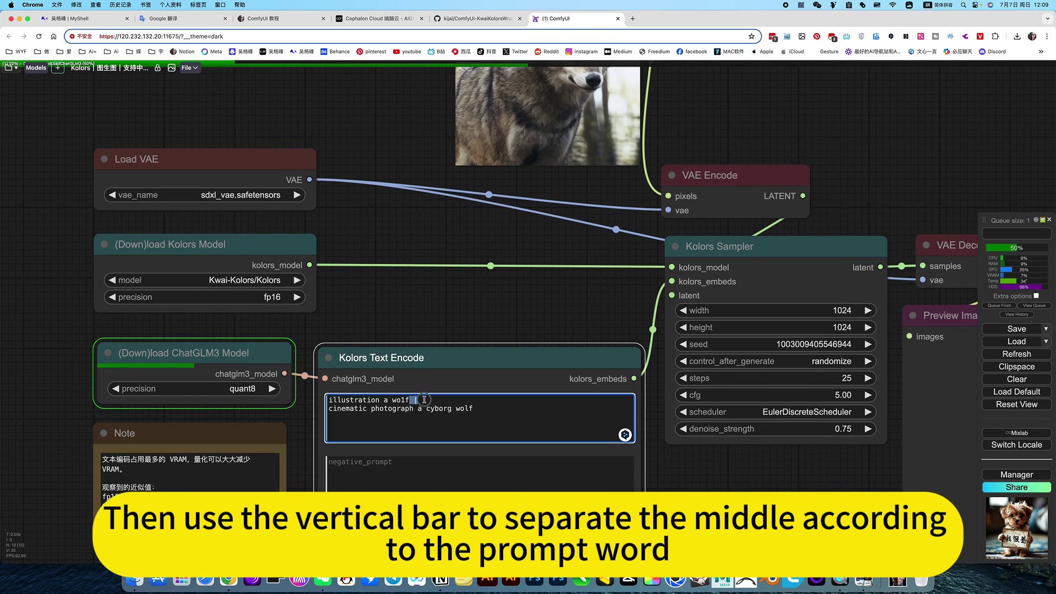
click(752, 494)
scroll(752, 494, down, 5)
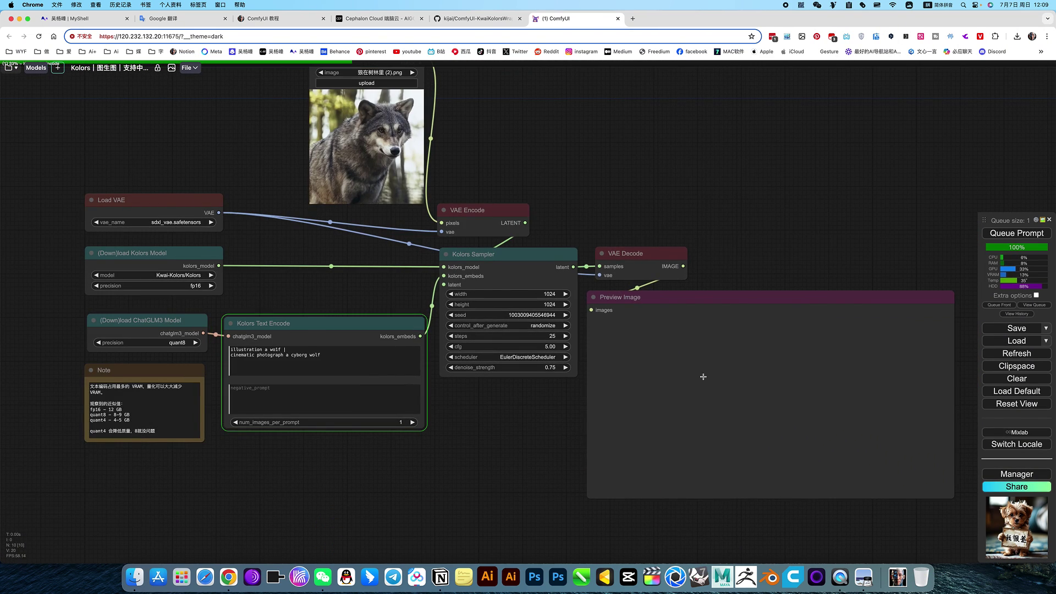
drag(502, 450, 502, 462)
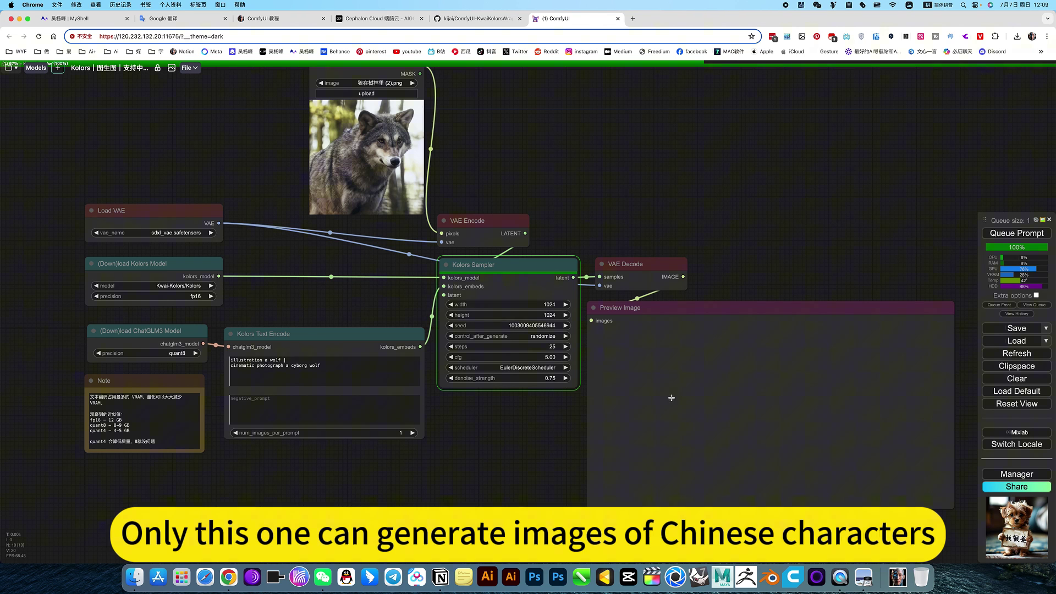
scroll(729, 383, up, 9)
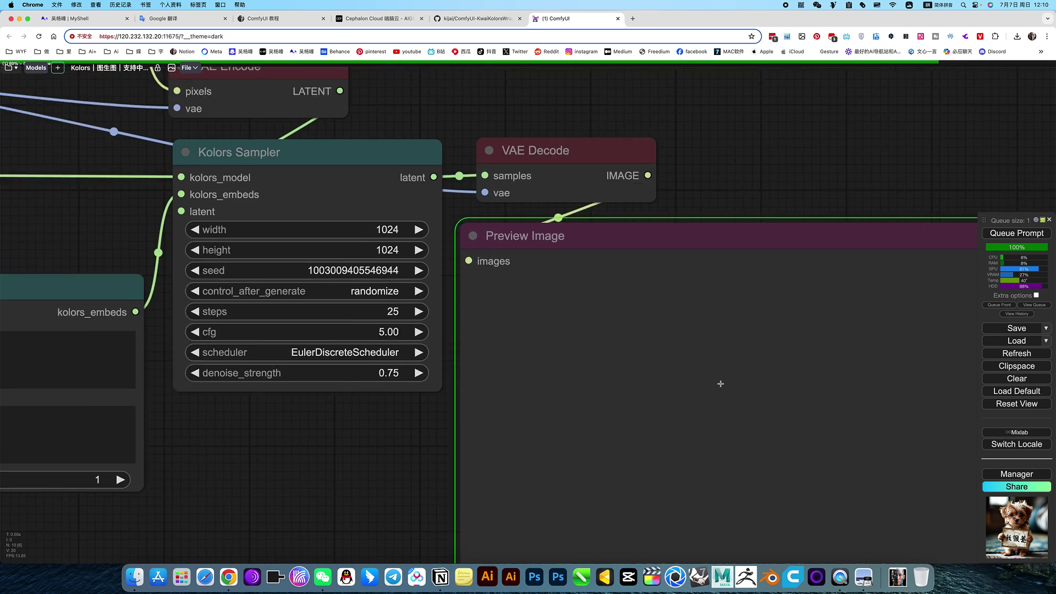
scroll(628, 411, down, 6)
scroll(433, 451, down, 8)
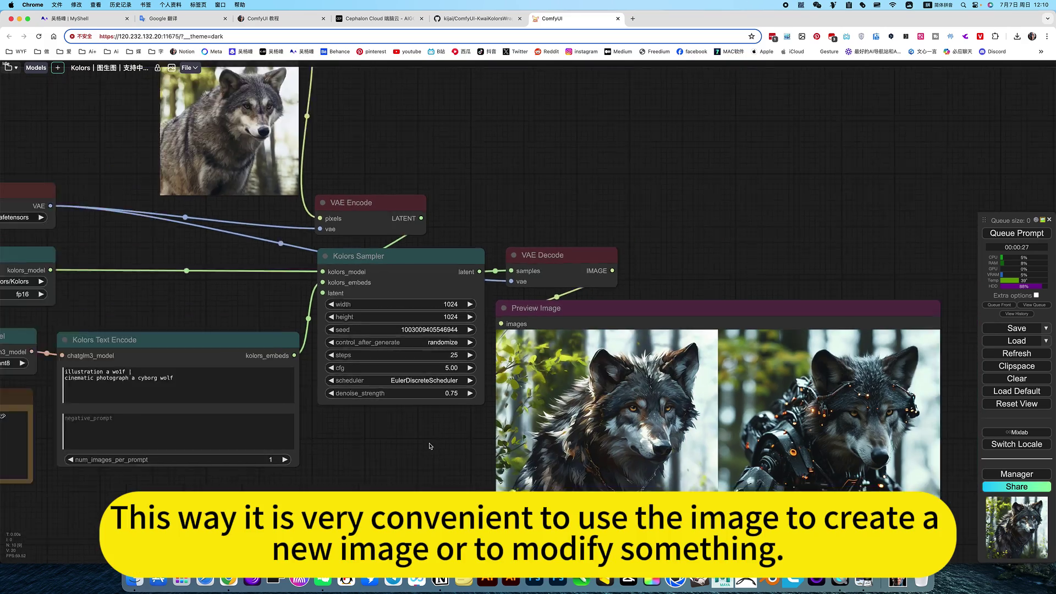
scroll(627, 440, up, 7)
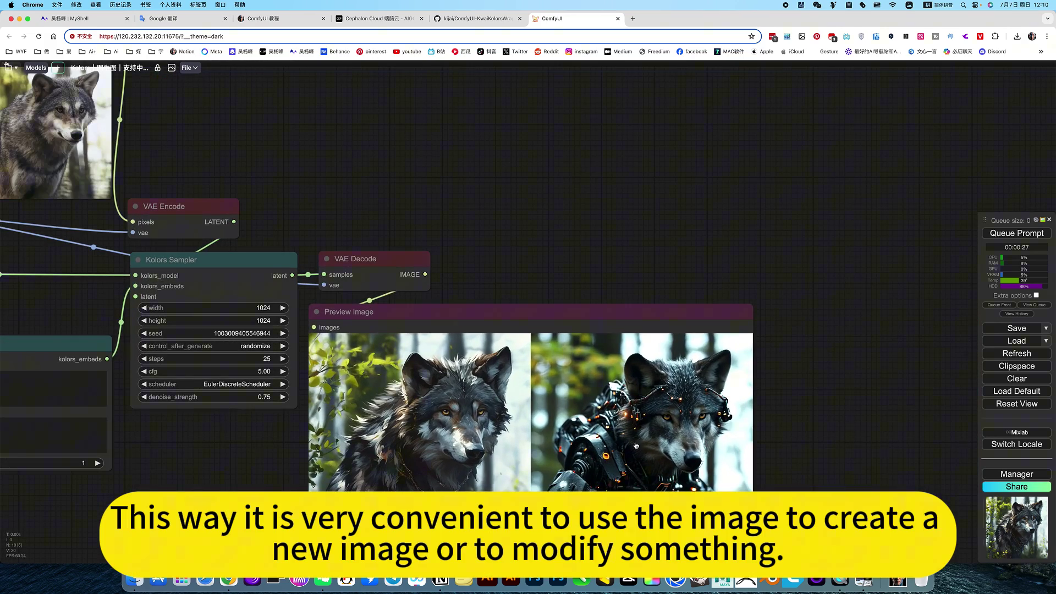
scroll(786, 391, up, 10)
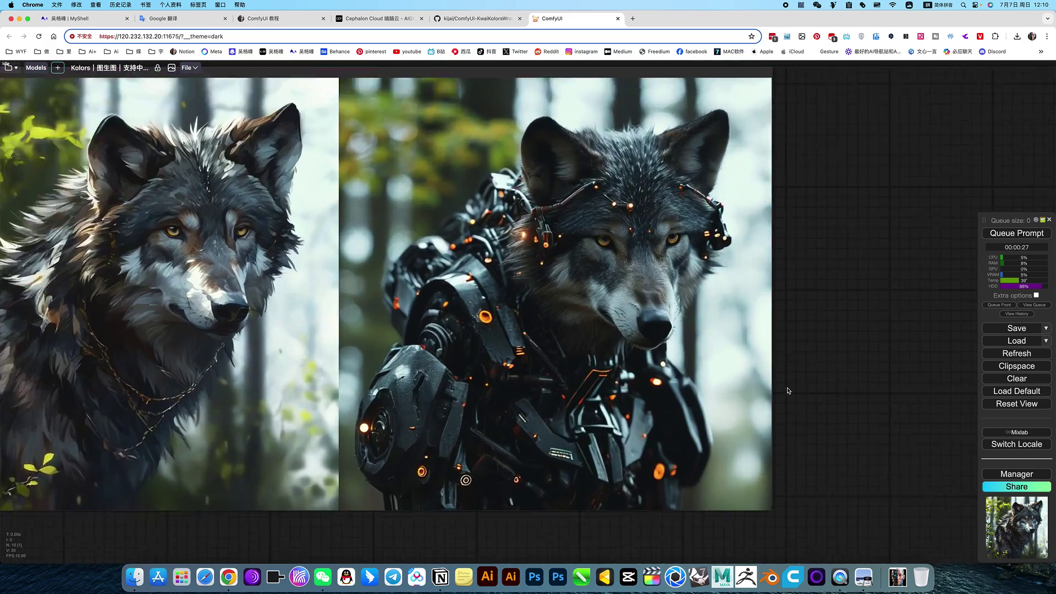
scroll(707, 323, down, 11)
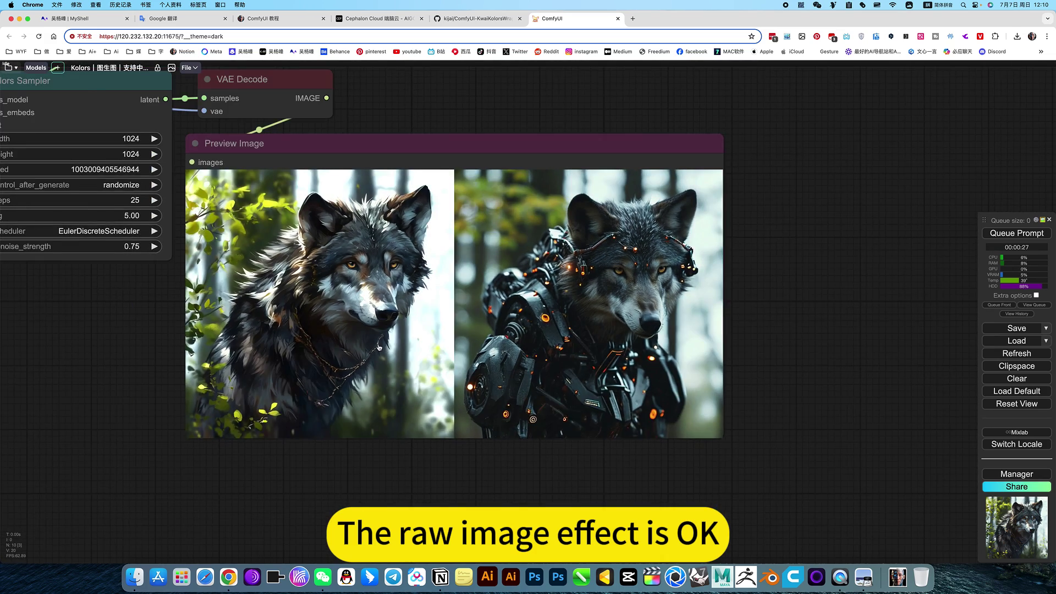
drag(163, 374, 572, 418)
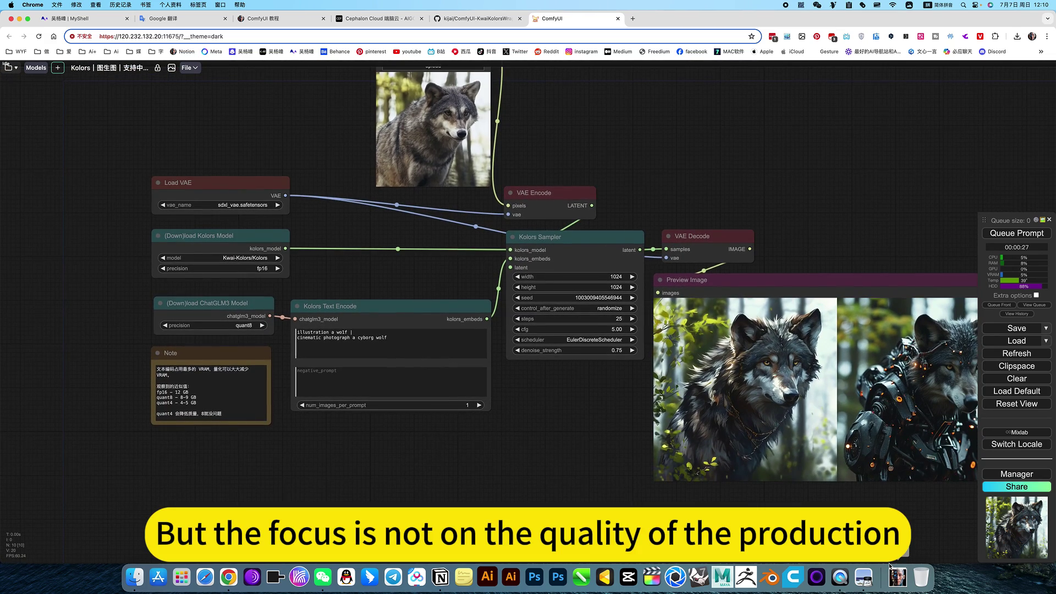
Step: Browse the Kolors sample grid in WechatIMG2844.jpg, then bring up Mission Control
click(864, 579)
scroll(445, 353, up, 5)
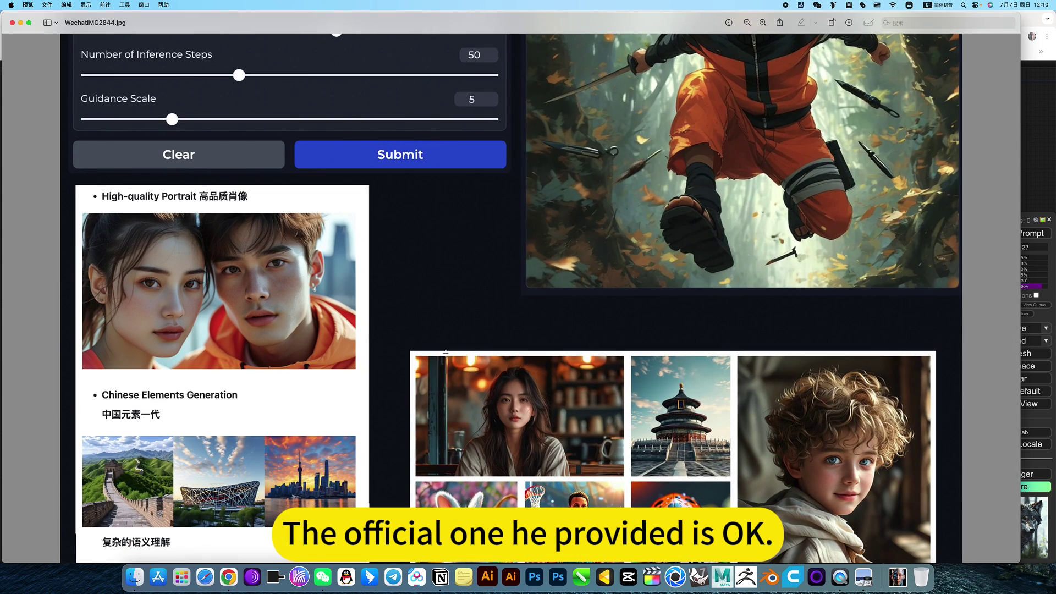
scroll(445, 354, down, 4)
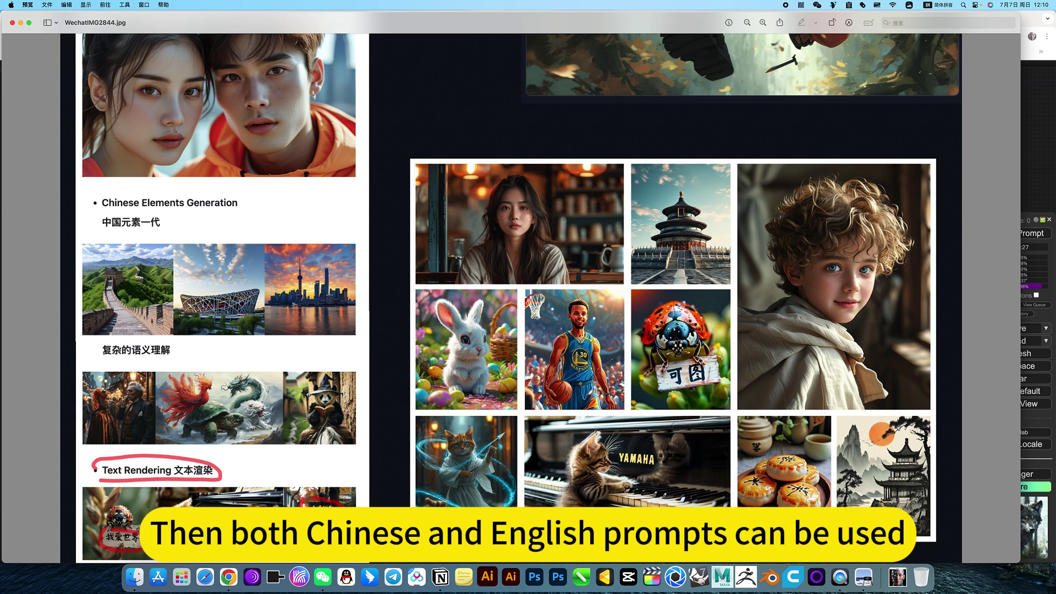
scroll(256, 390, up, 5)
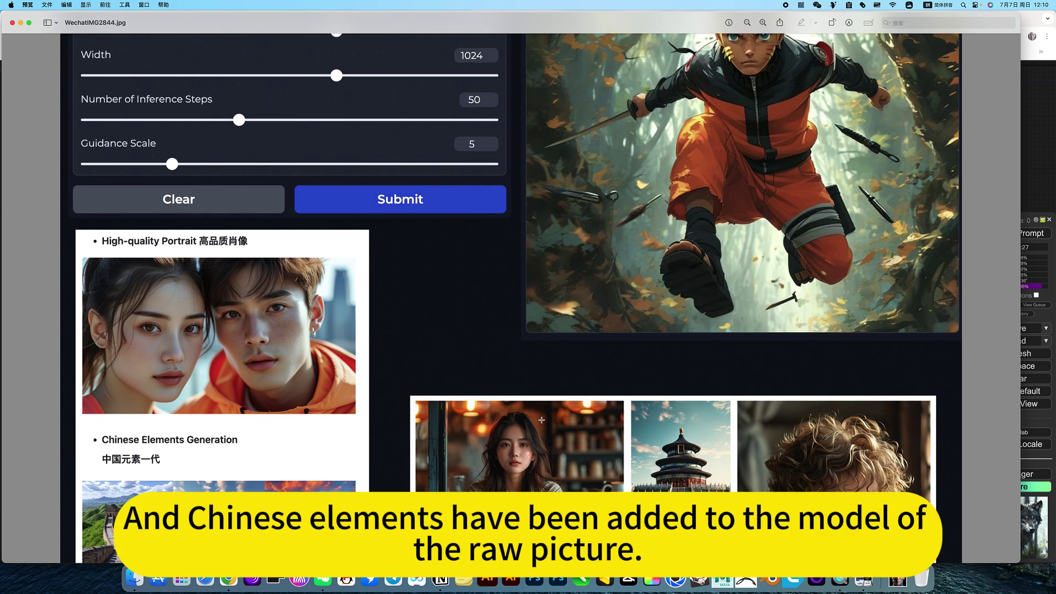
scroll(356, 387, down, 2)
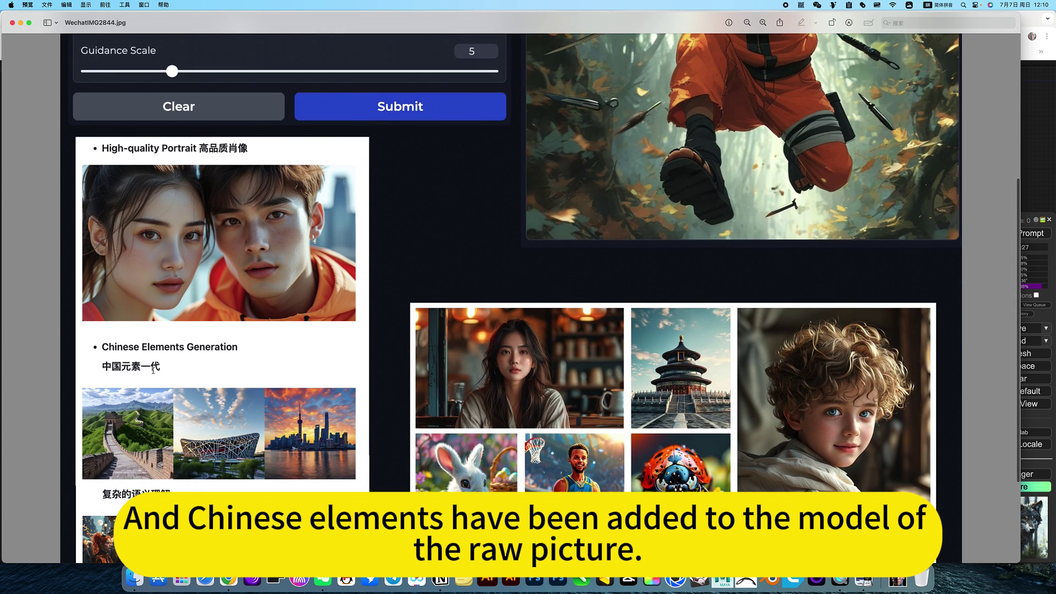
scroll(153, 370, down, 3)
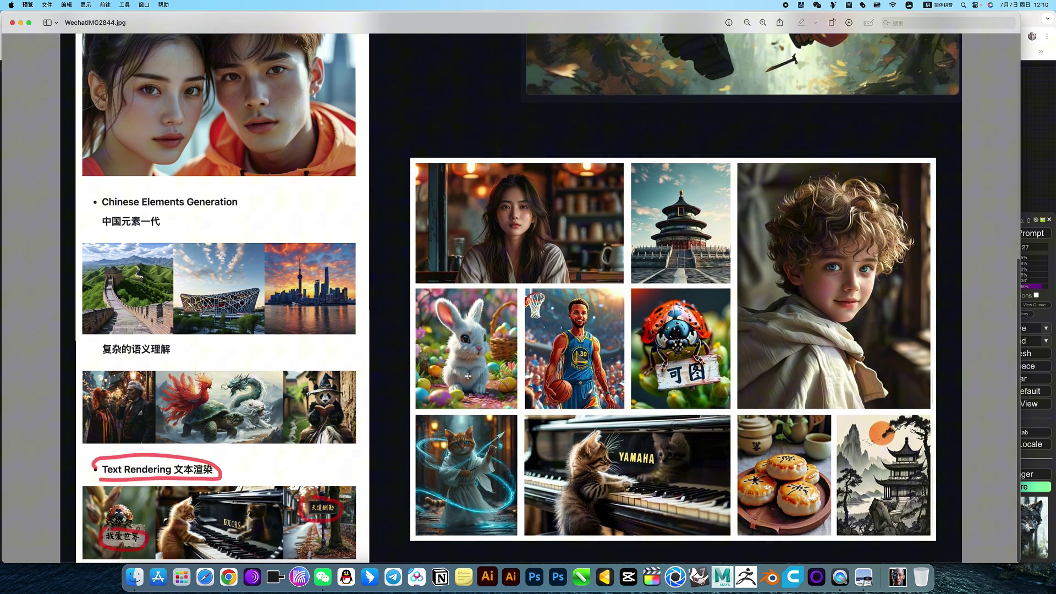
scroll(468, 375, up, 1)
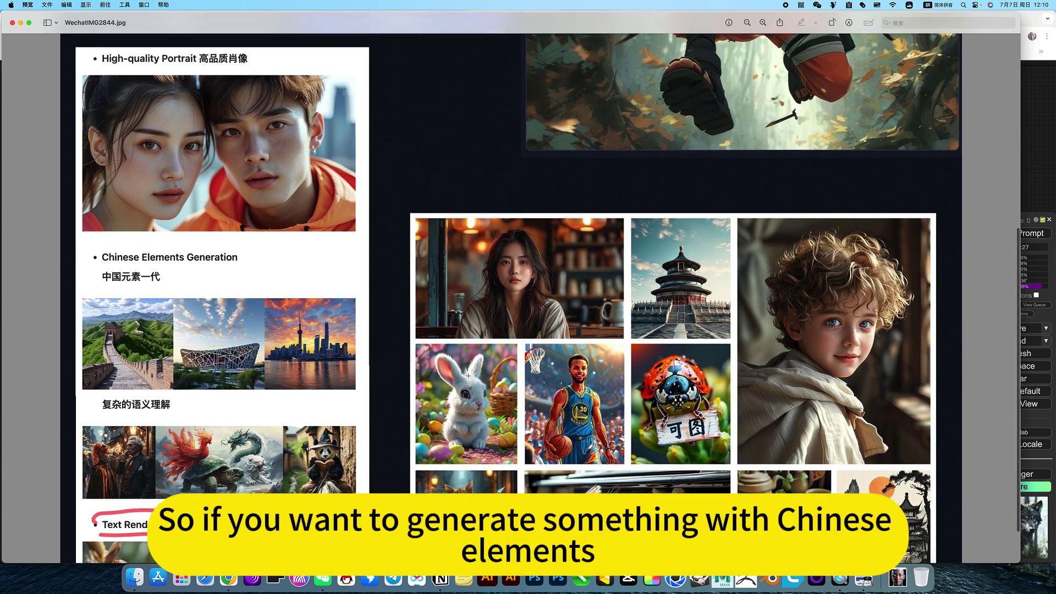
scroll(468, 376, down, 5)
scroll(468, 375, up, 5)
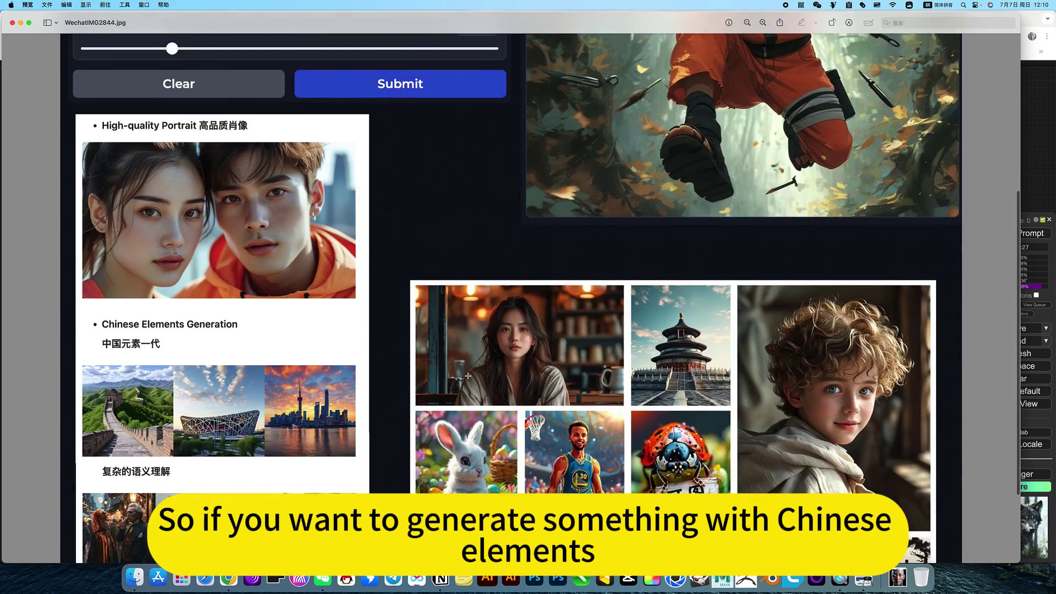
scroll(468, 376, up, 3)
scroll(1010, 429, down, 3)
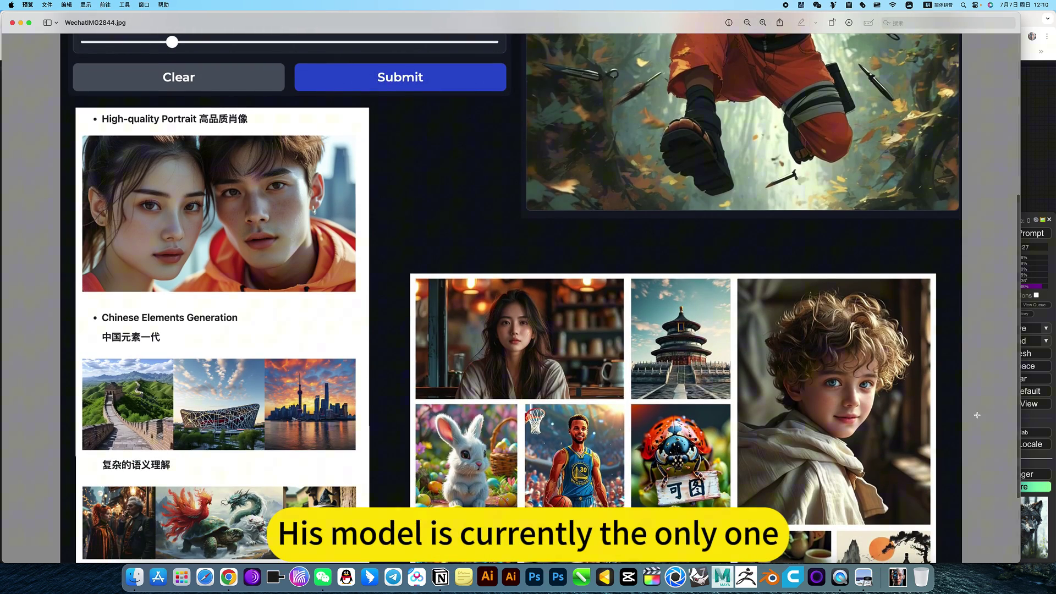
scroll(348, 317, down, 5)
scroll(348, 317, up, 2)
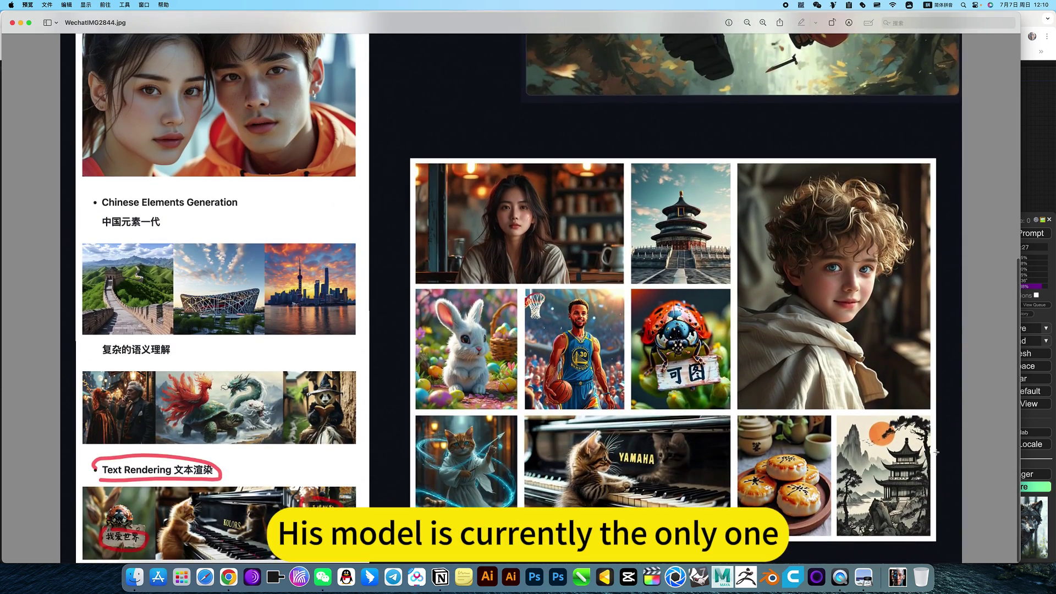
scroll(550, 355, up, 5)
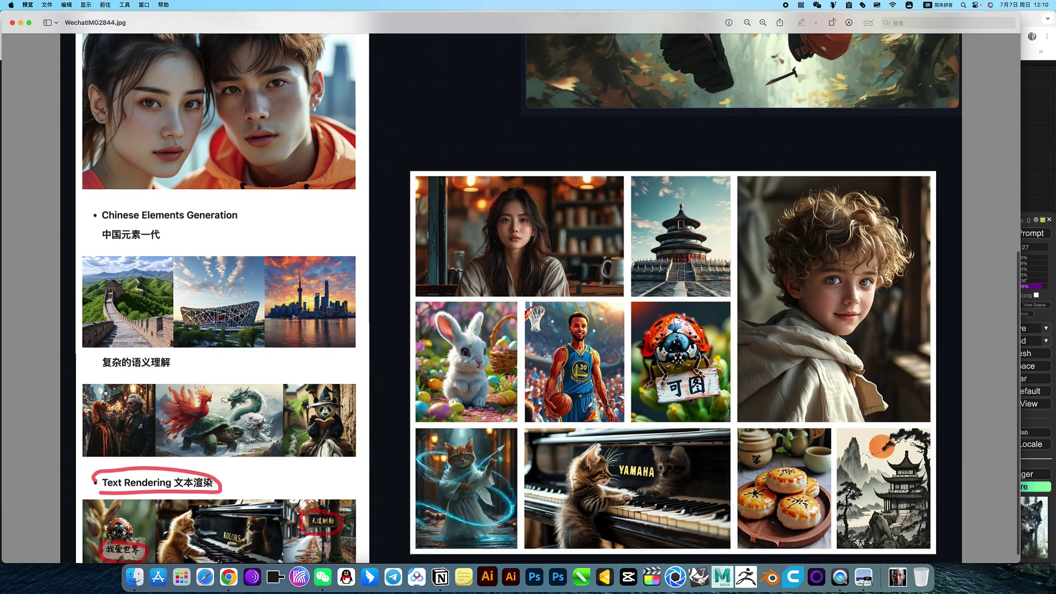
key(ctrl+Up)
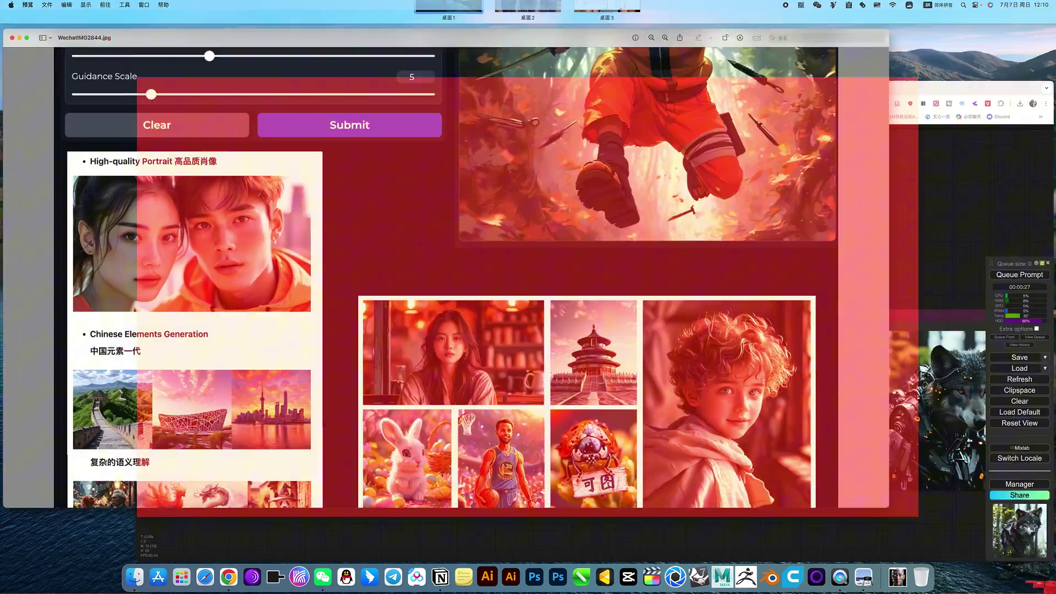
Step: Return to ComfyUI, select the Kolors model download node, and glance at the repository
click(726, 389)
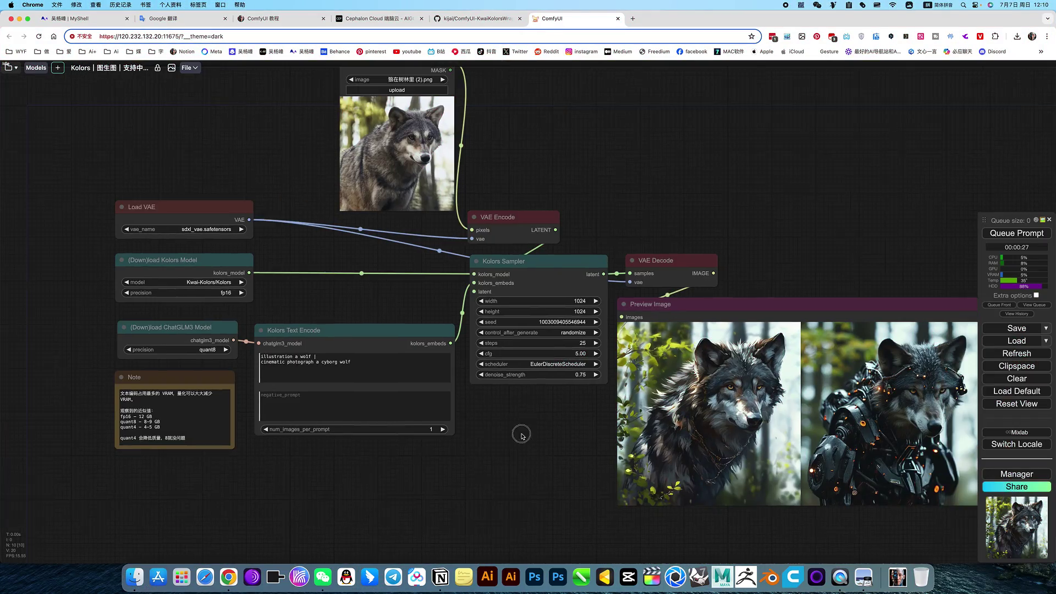
scroll(567, 247, left, 5)
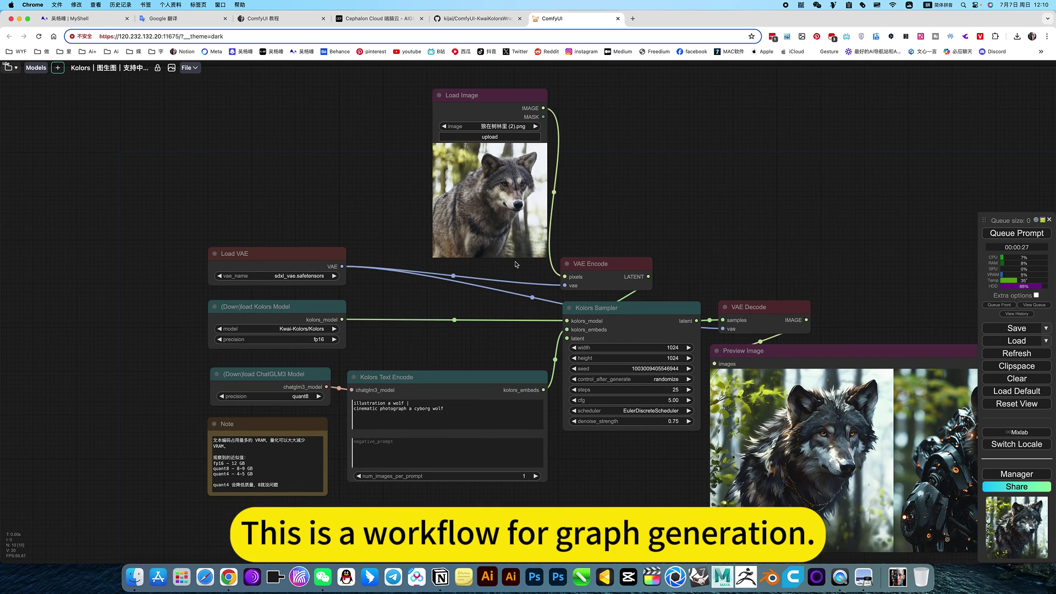
scroll(377, 350, up, 5)
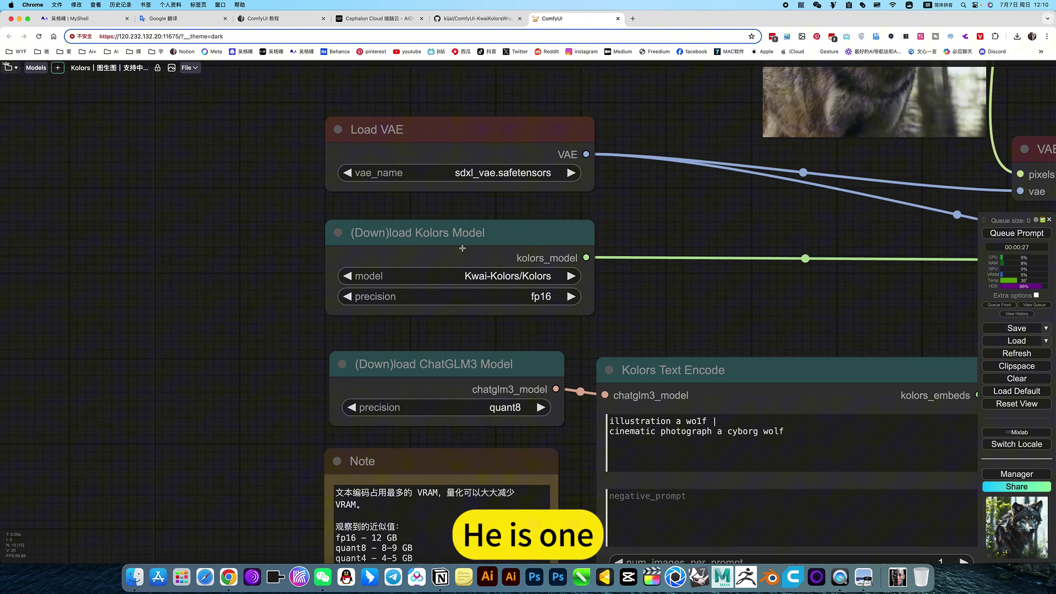
click(455, 231)
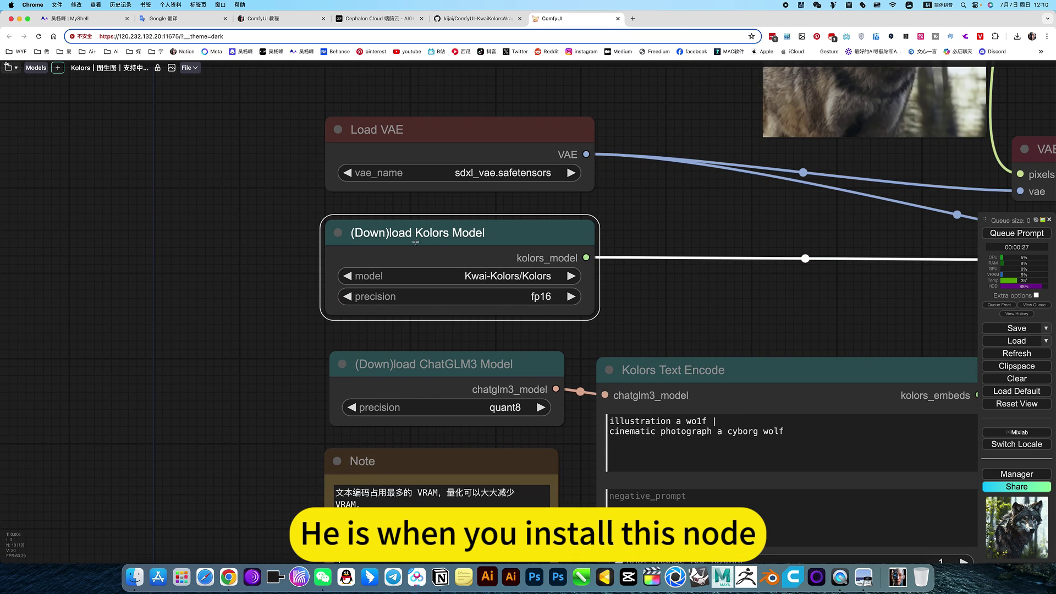
click(476, 18)
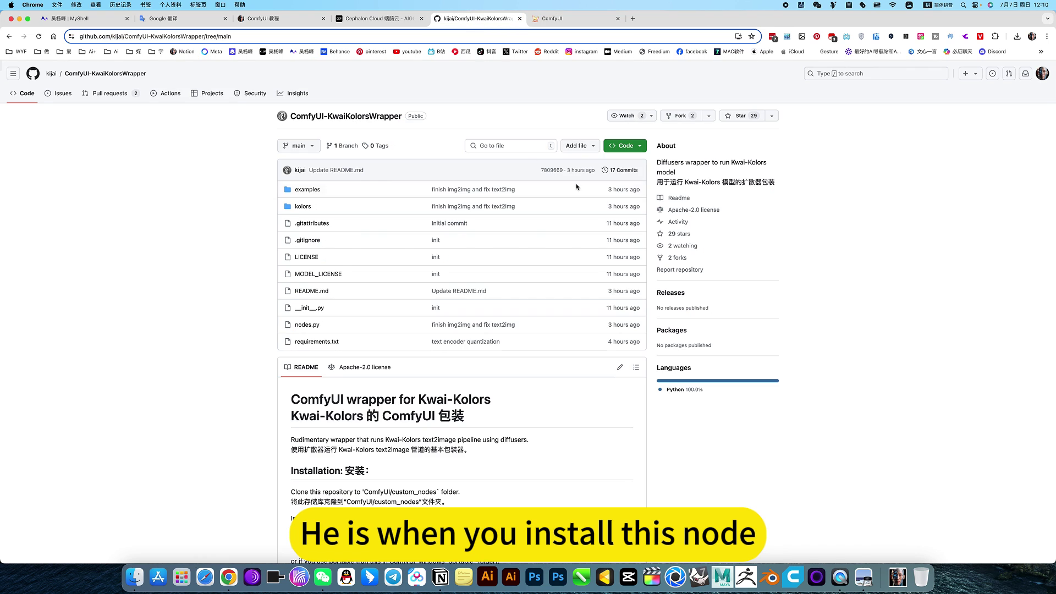
click(565, 18)
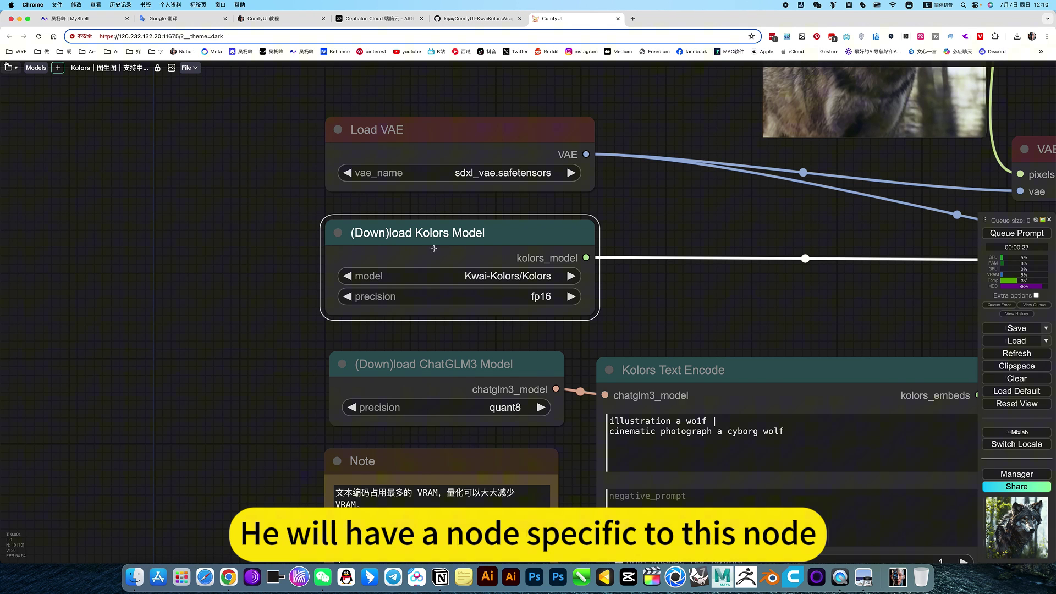
Step: Inspect the ChatGLM3 download and Kolors Sampler nodes and the preview images
scroll(279, 308, down, 3)
click(401, 313)
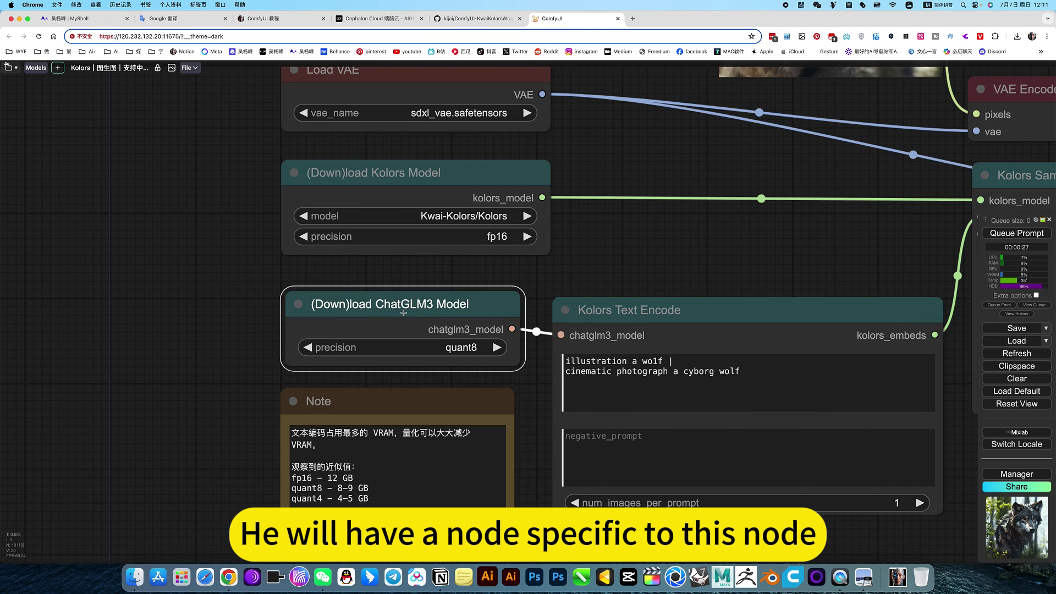
drag(591, 252, 441, 264)
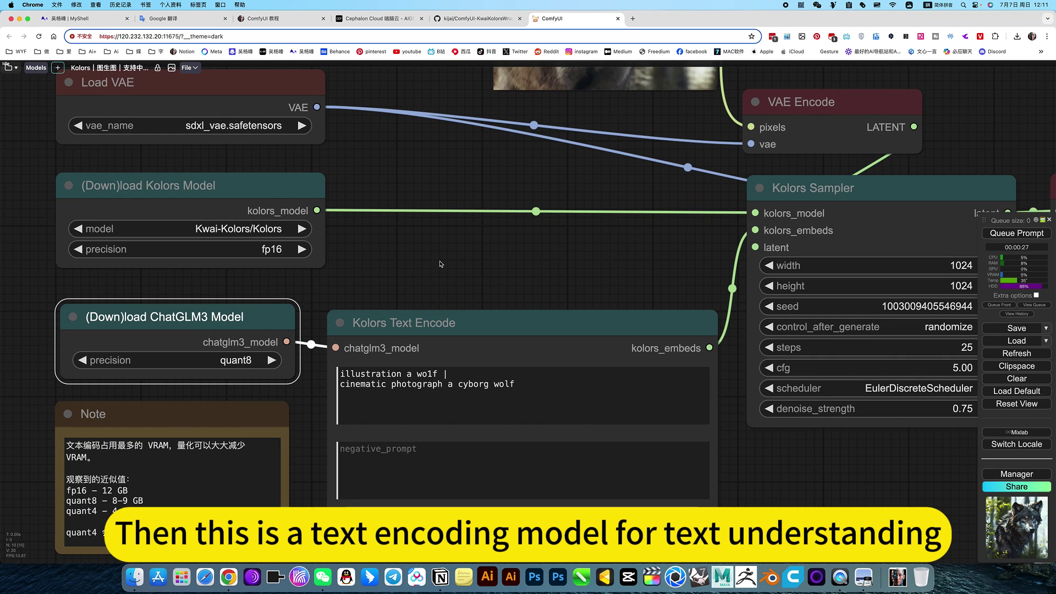
drag(501, 252, 352, 297)
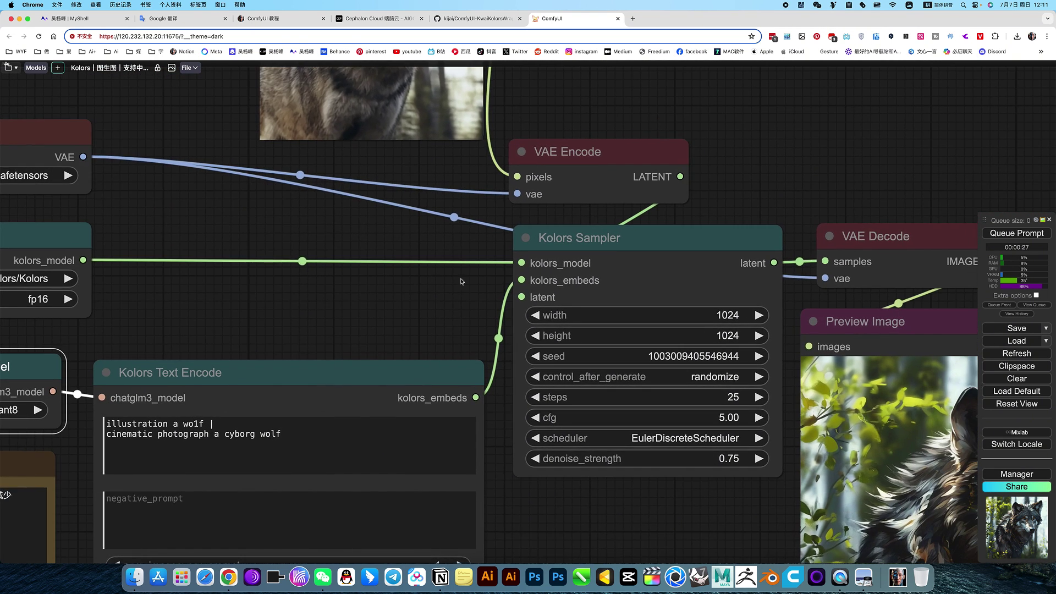
click(645, 237)
scroll(551, 240, up, 10)
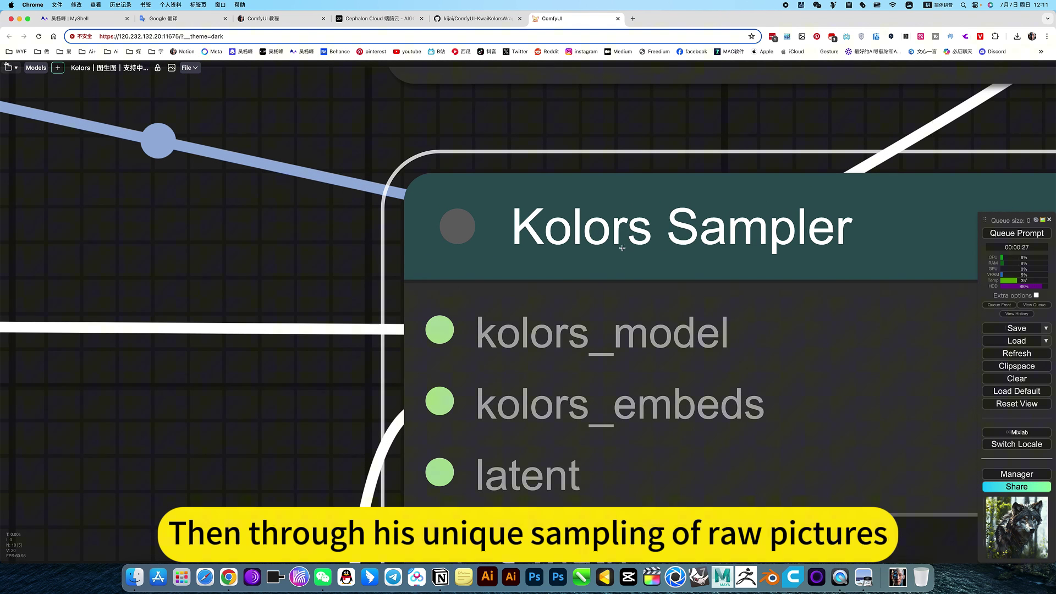
scroll(620, 283, down, 15)
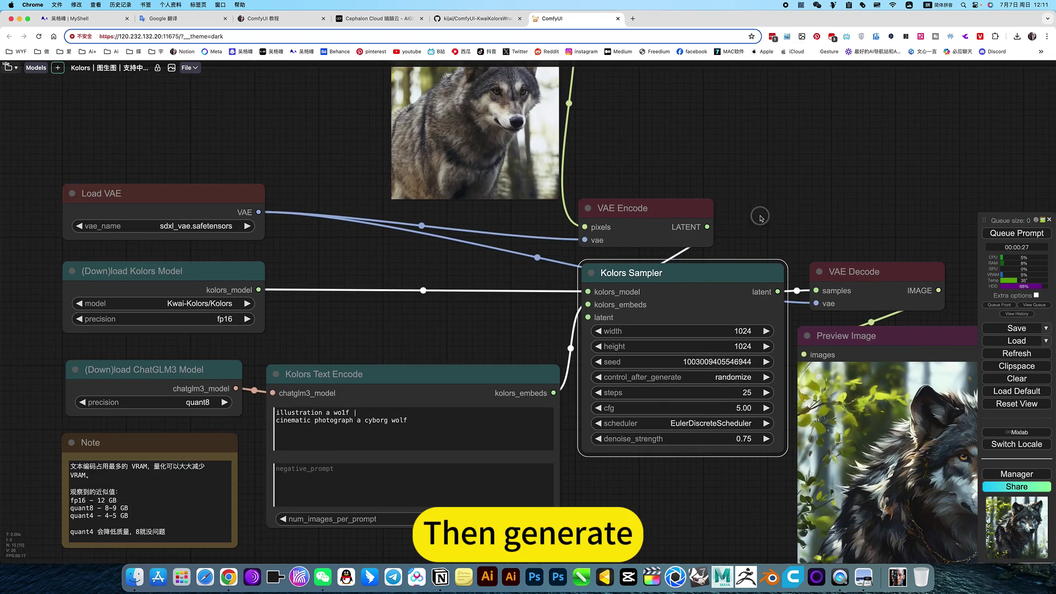
drag(760, 216, 635, 250)
scroll(501, 312, down, 8)
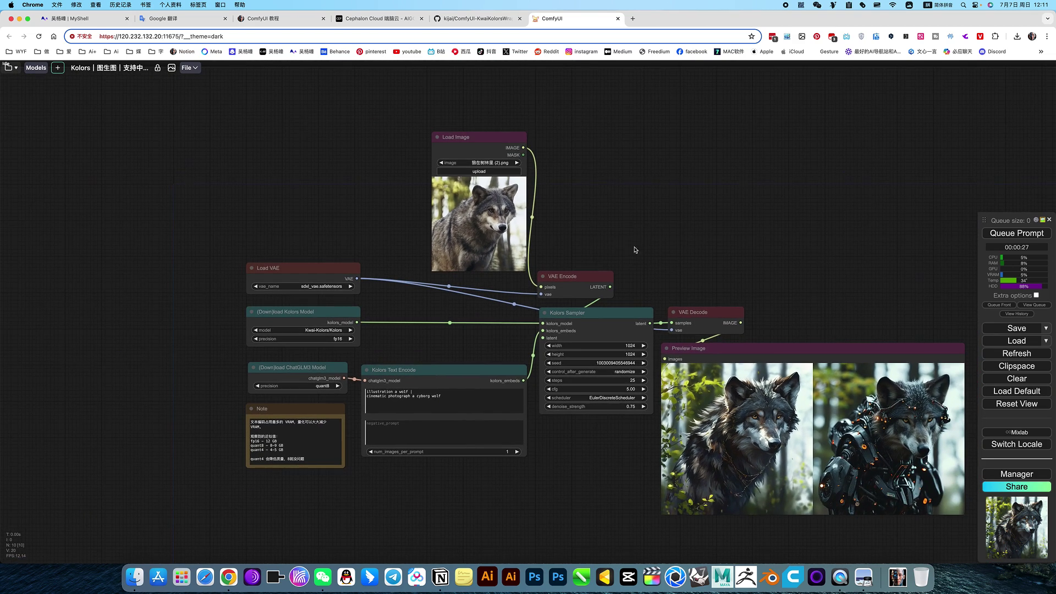
Step: Open Workspace, expand the user folder, and load the Kolors | 图生图 workflow
click(10, 68)
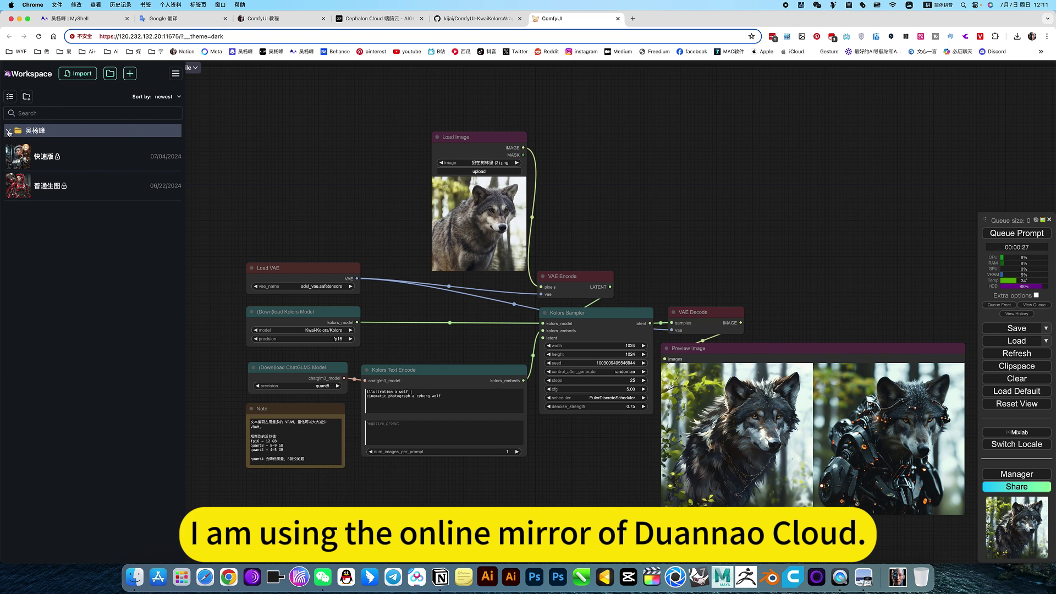
click(8, 131)
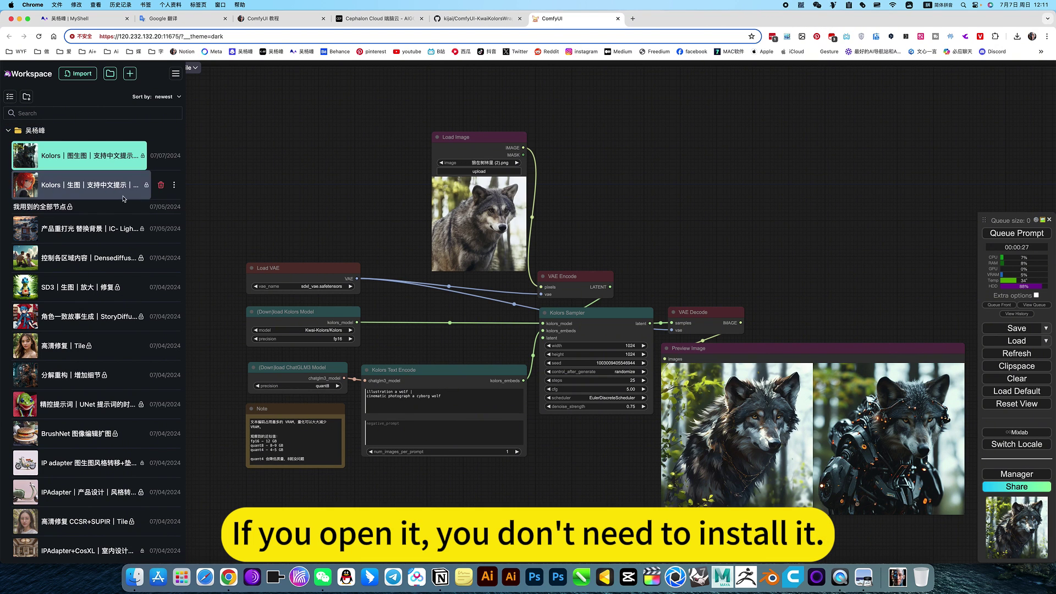
click(91, 161)
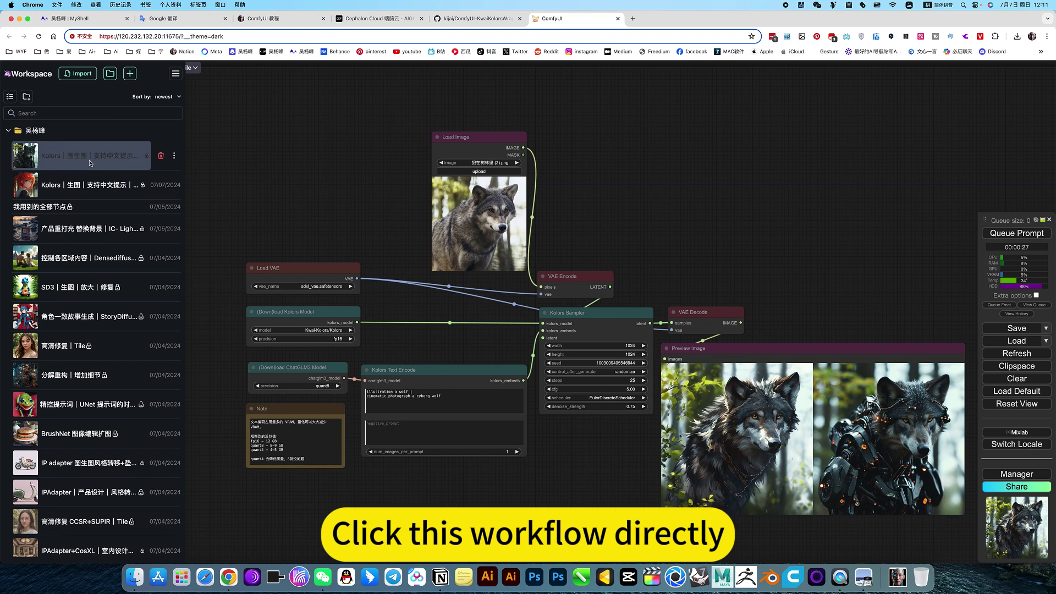
click(90, 162)
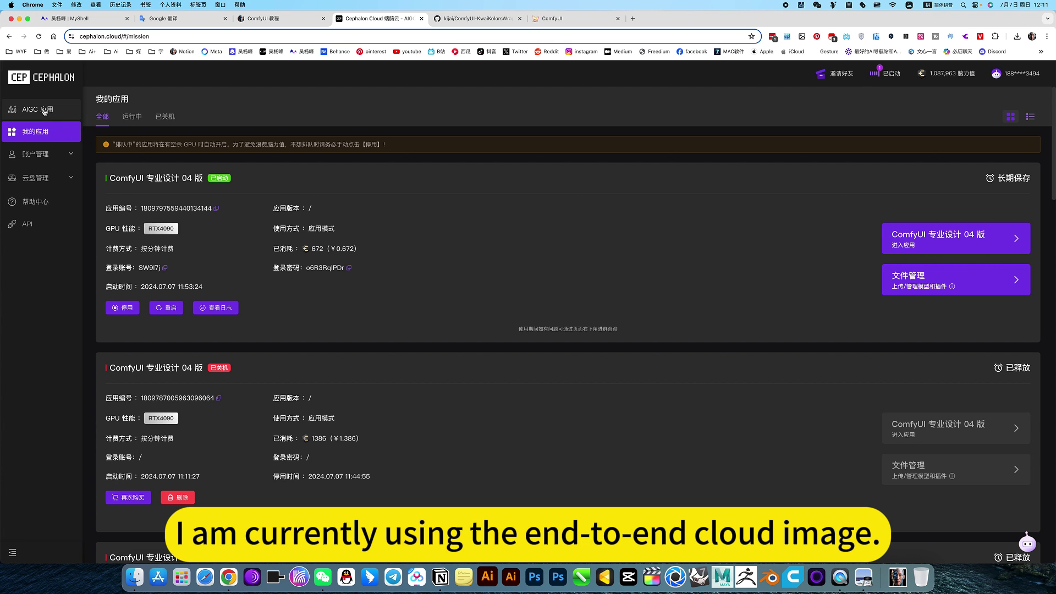
Step: Check the AIGC applications page, then load the Kolors｜图生图 workflow in hosted ComfyUI
click(43, 115)
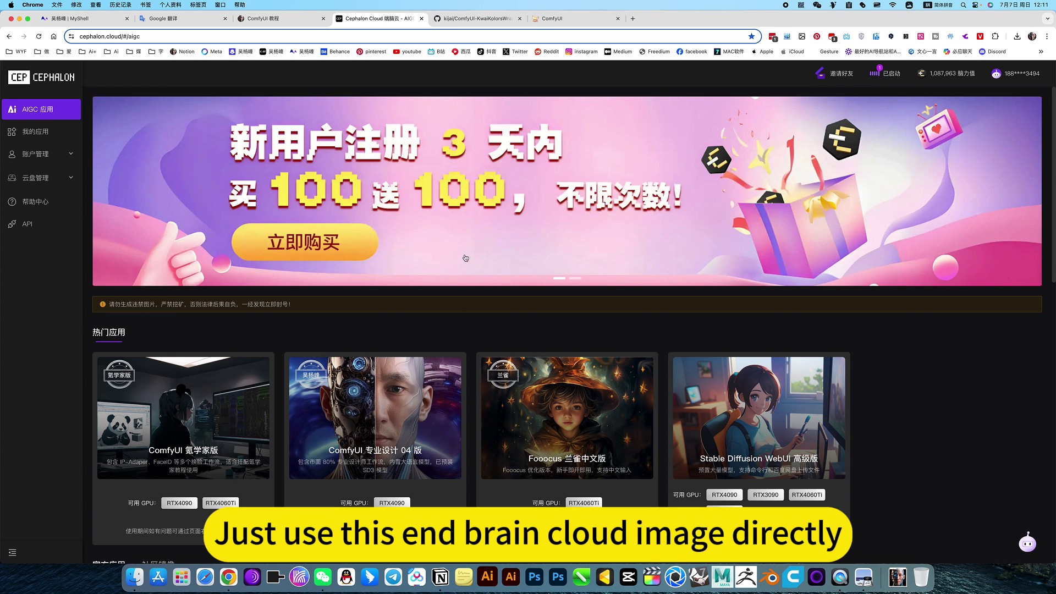
click(565, 22)
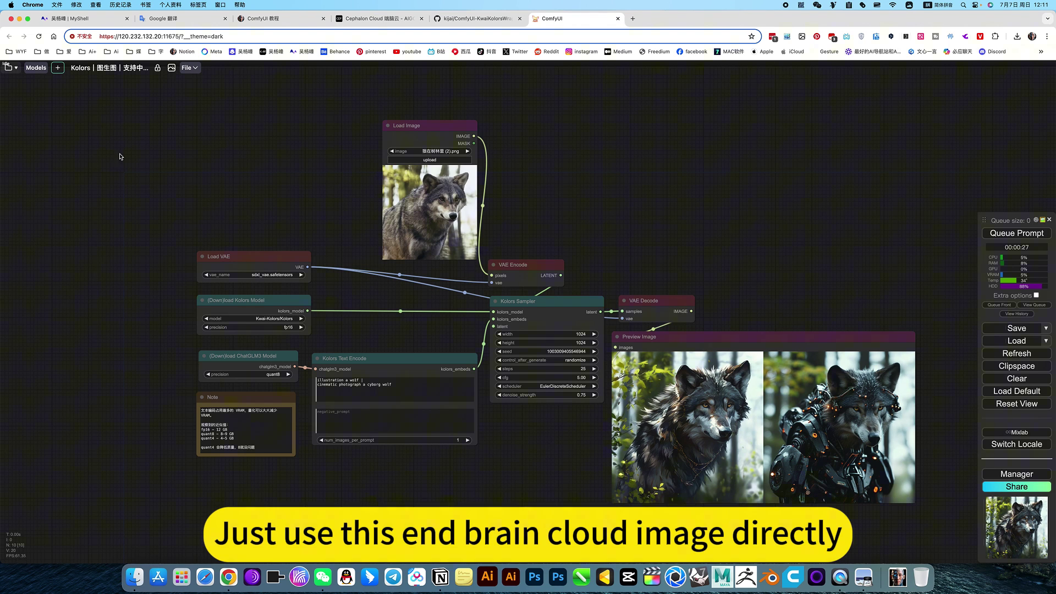
click(9, 67)
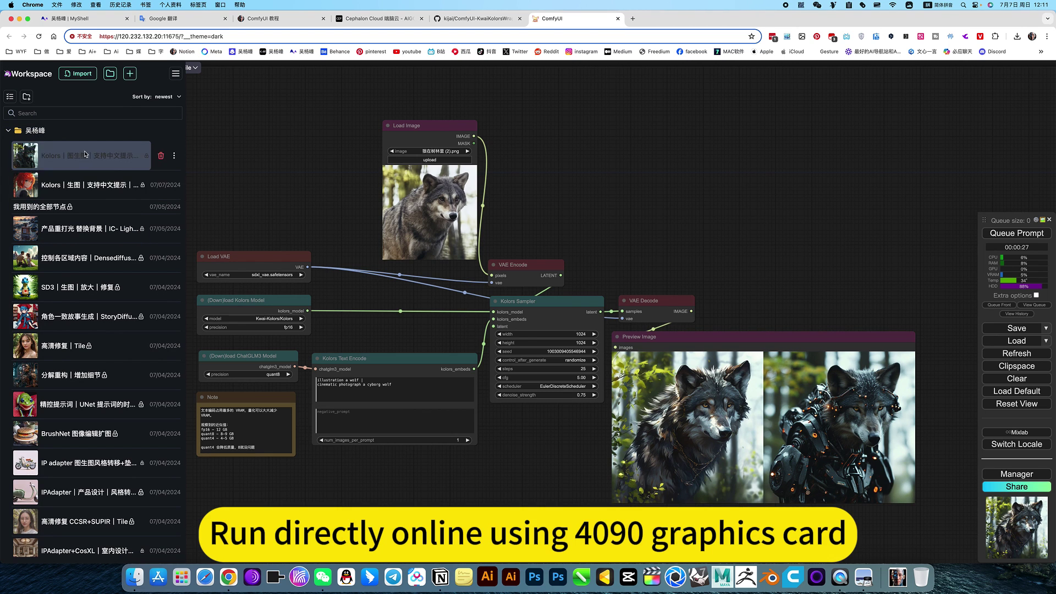
click(85, 155)
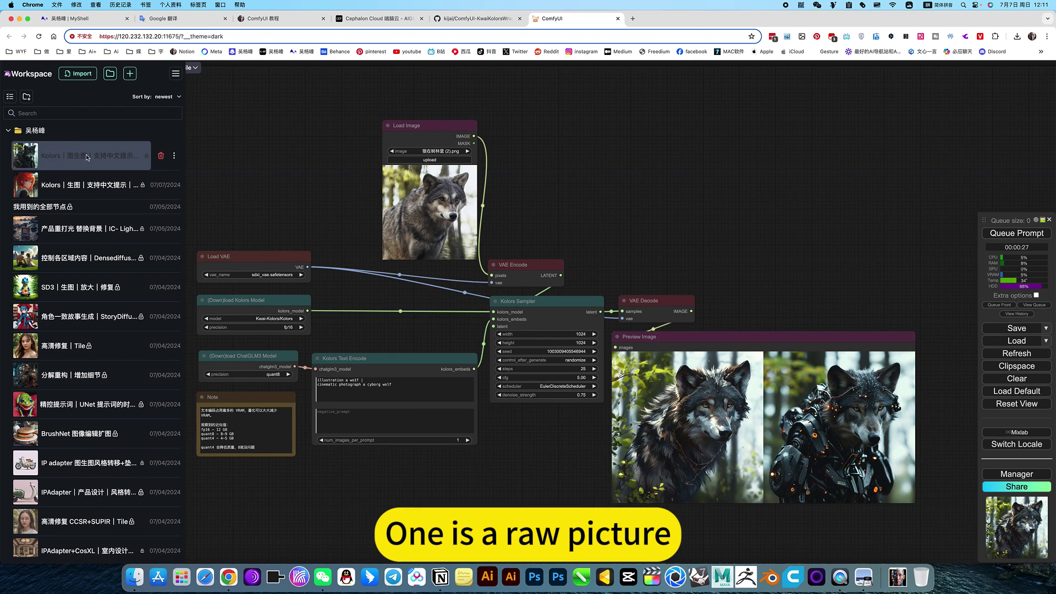
Step: Close the workflow list and nudge the VAE Encode node slightly left and down
click(290, 175)
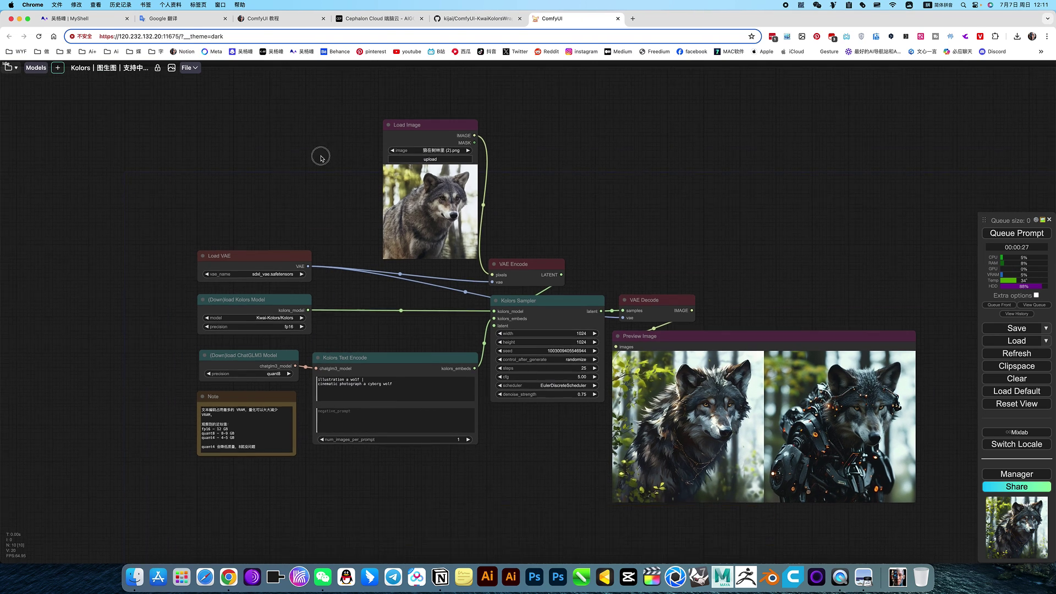
scroll(558, 182, up, 5)
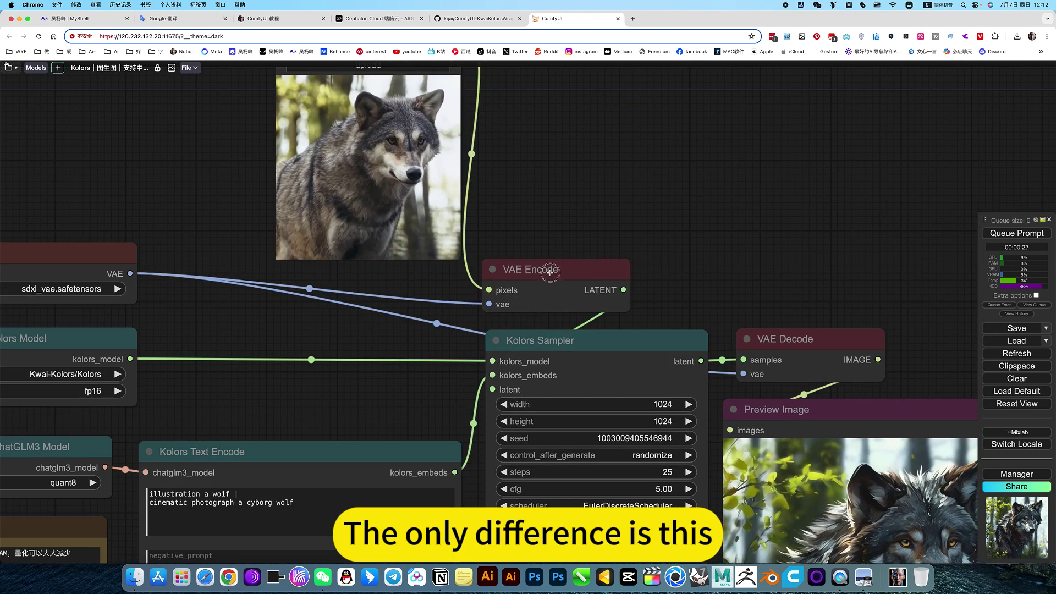
click(558, 263)
drag(558, 263, 548, 266)
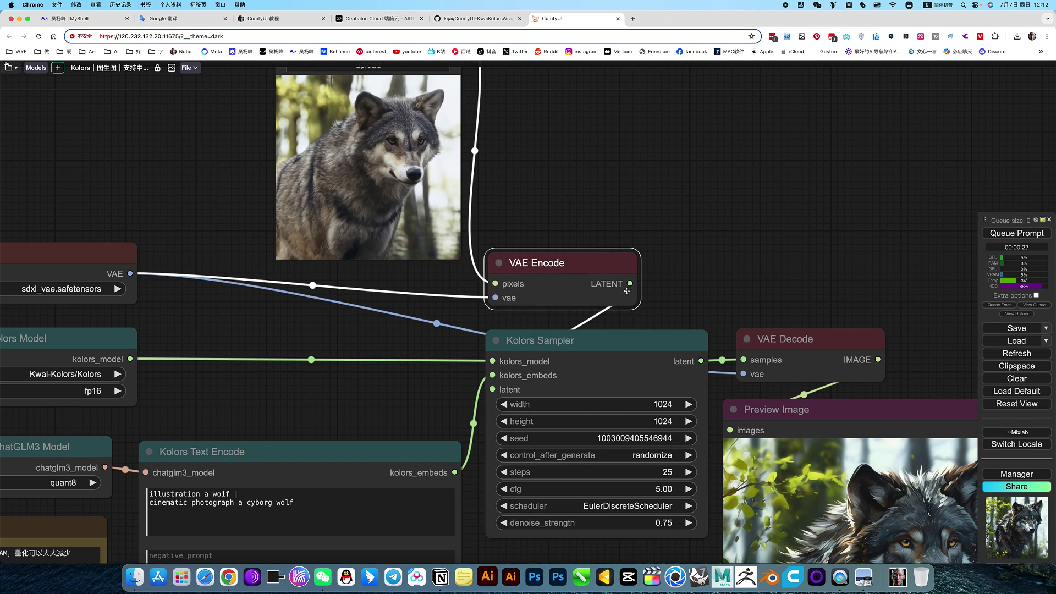
scroll(700, 306, down, 5)
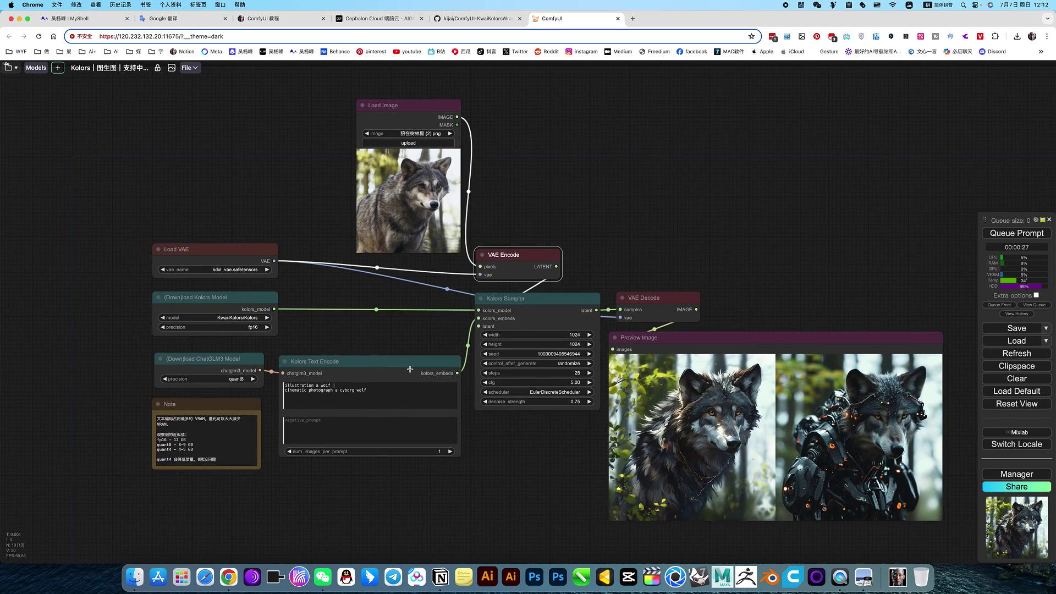
scroll(302, 380, up, 5)
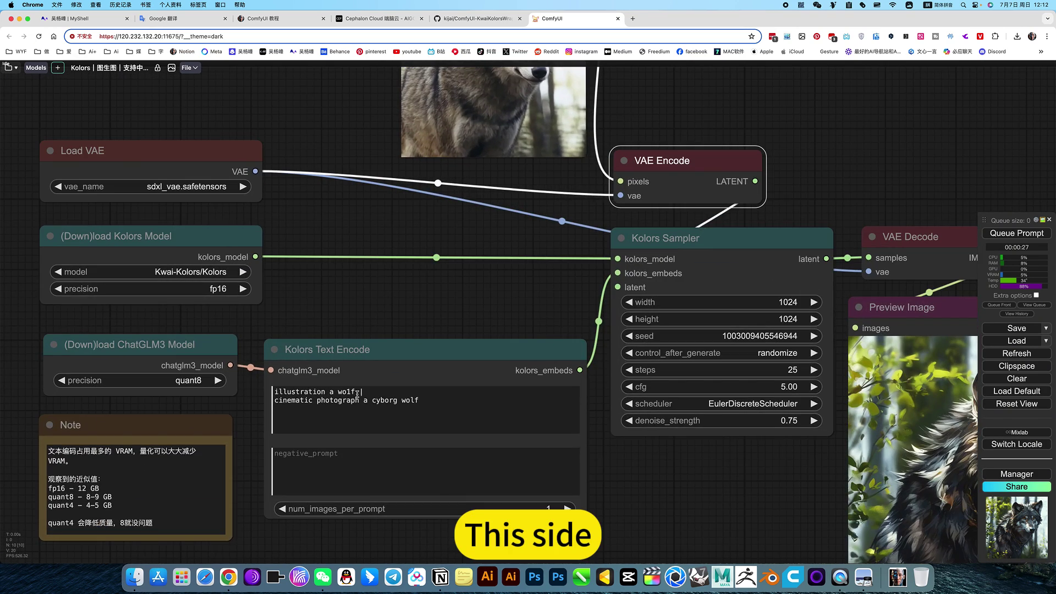
Step: Select the first prompt line 'illustration a wolf' in the Kolors Text Encode node
click(357, 394)
drag(355, 394, 231, 385)
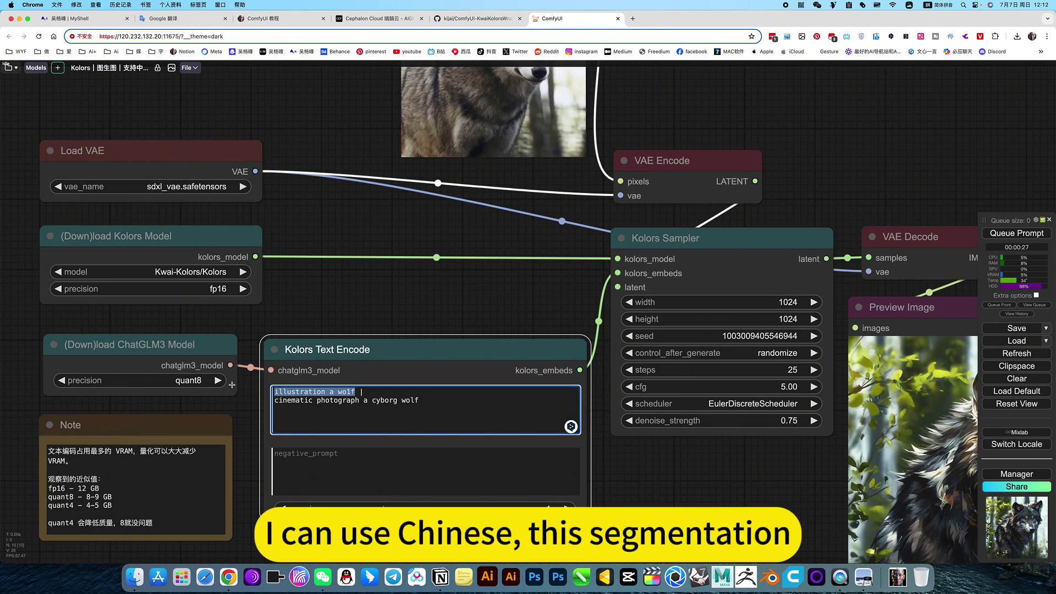
click(364, 392)
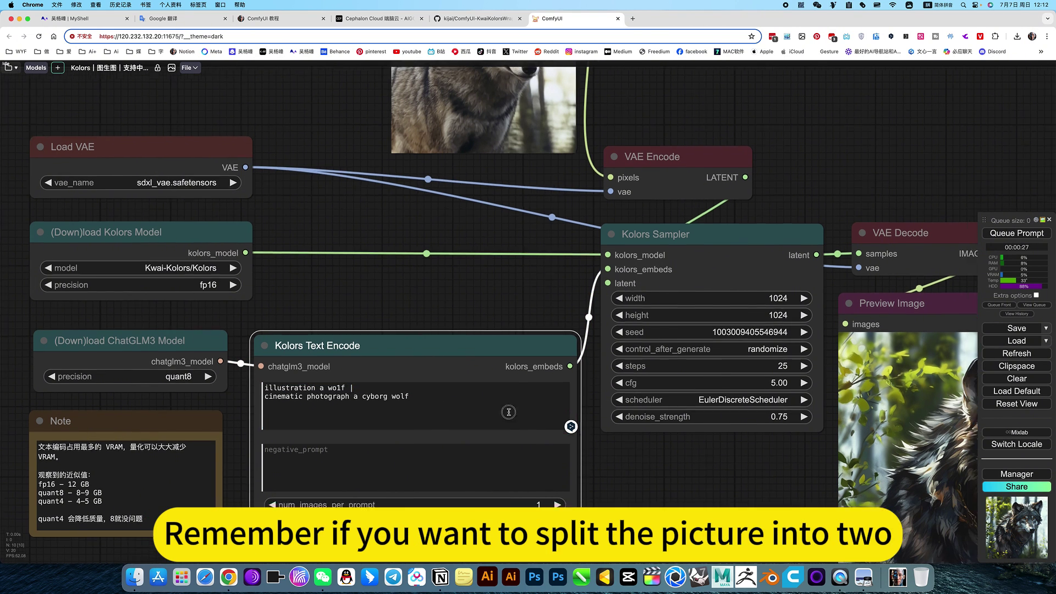
drag(586, 449, 364, 379)
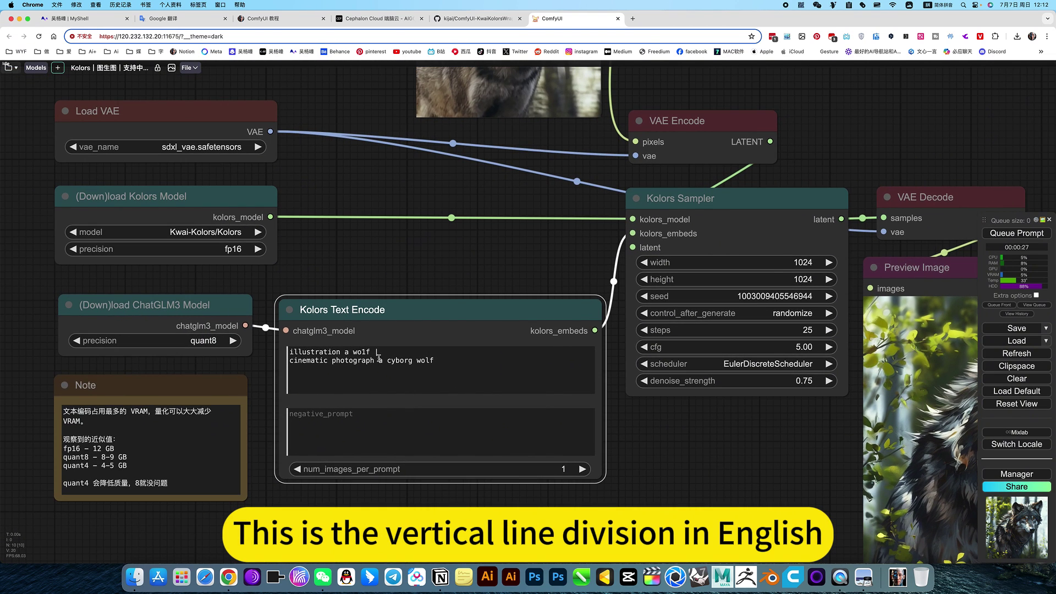
click(411, 353)
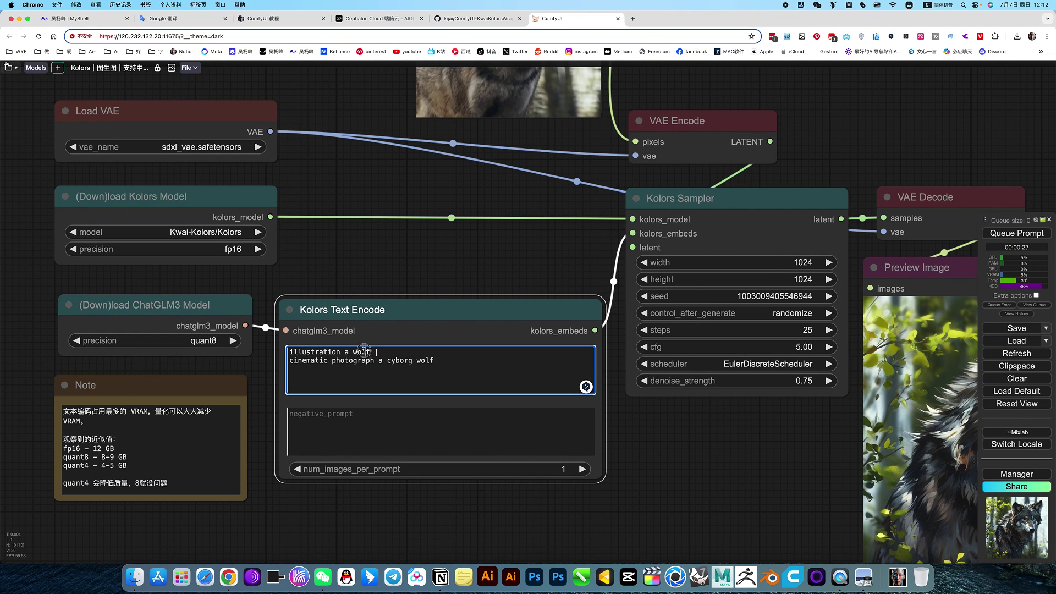
drag(374, 352, 277, 346)
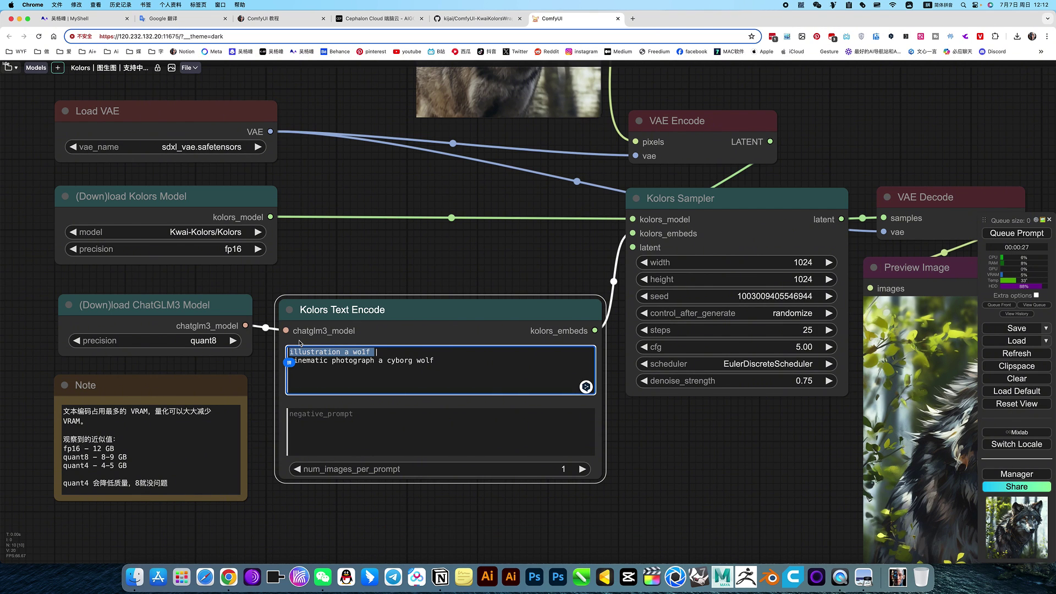
Step: Replace the first prompt line with '矢量图风格，狼在树林里' using the Chinese IME
text(矢量)
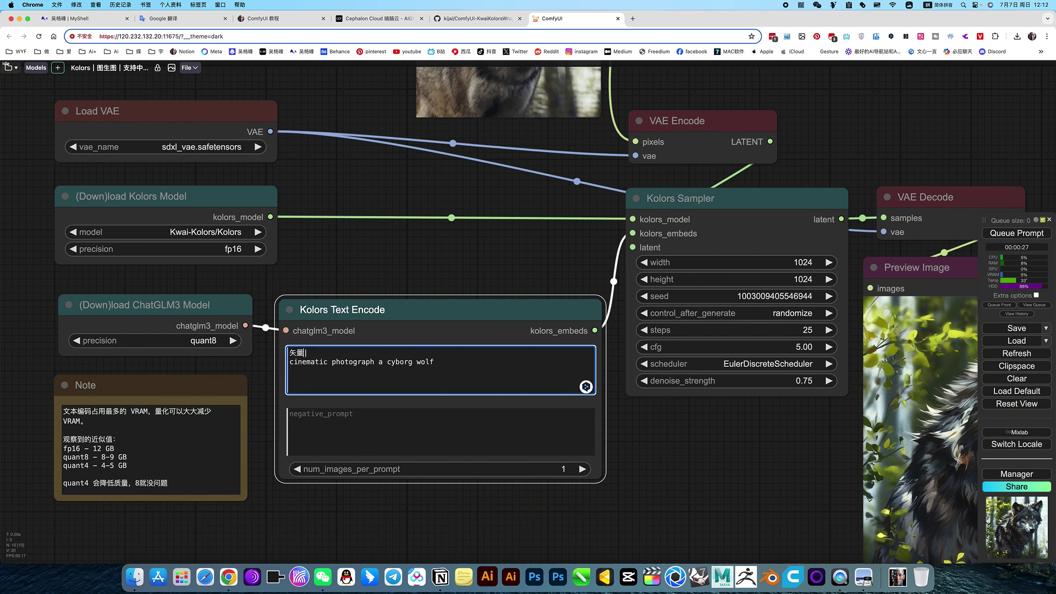
text(tu)
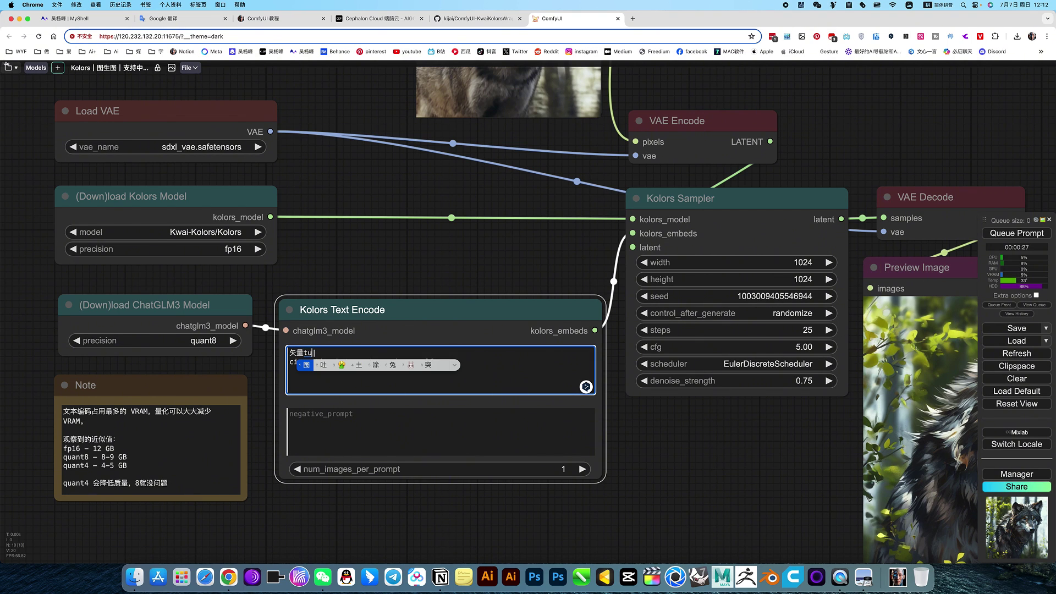
key(space)
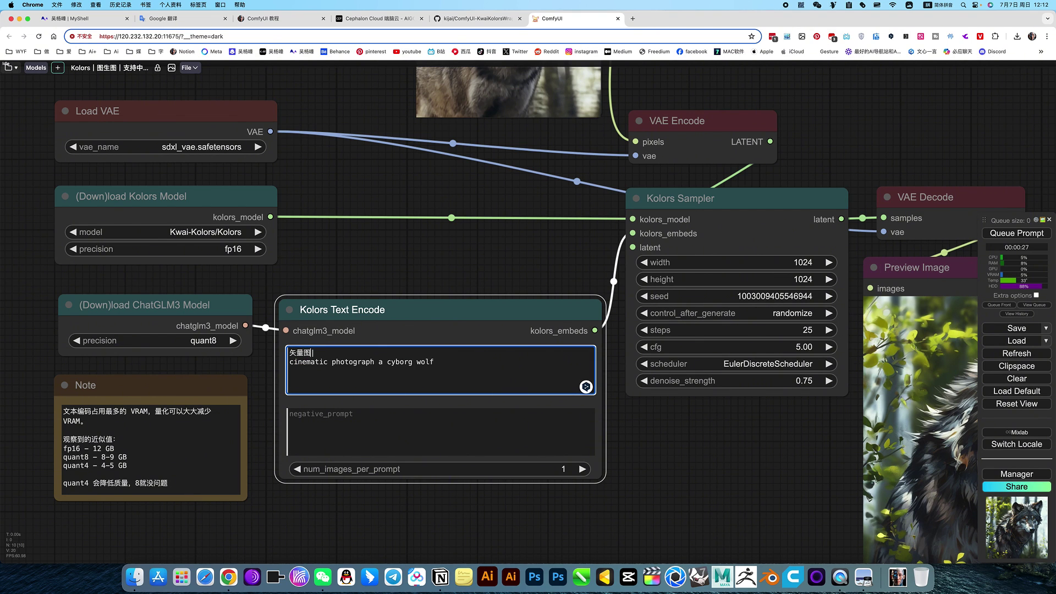
text(fengge)
key(space)
text(，lang)
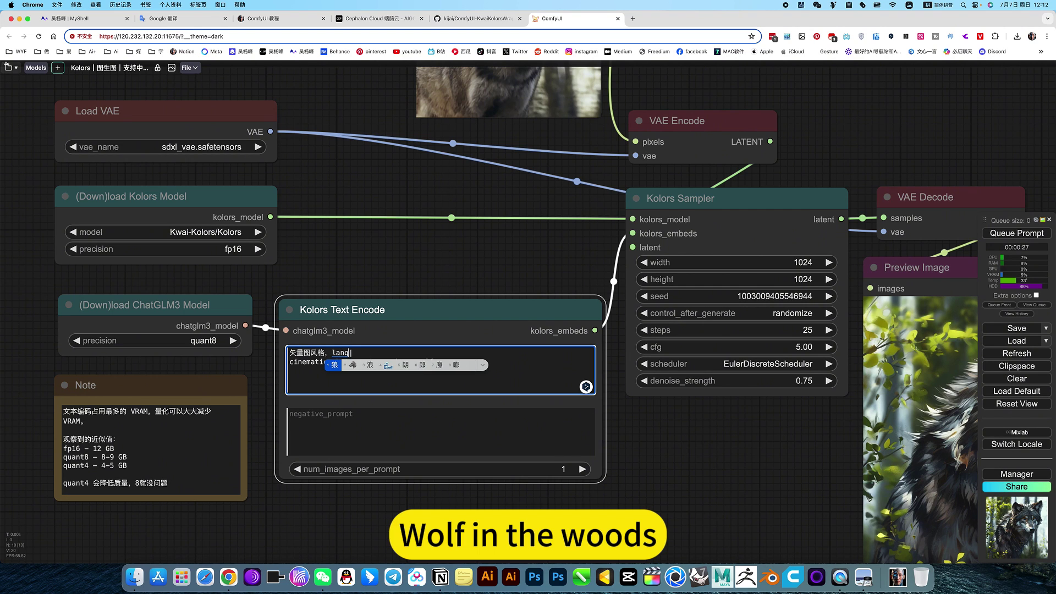
key(space)
text(zai)
key(space)
text(shulin)
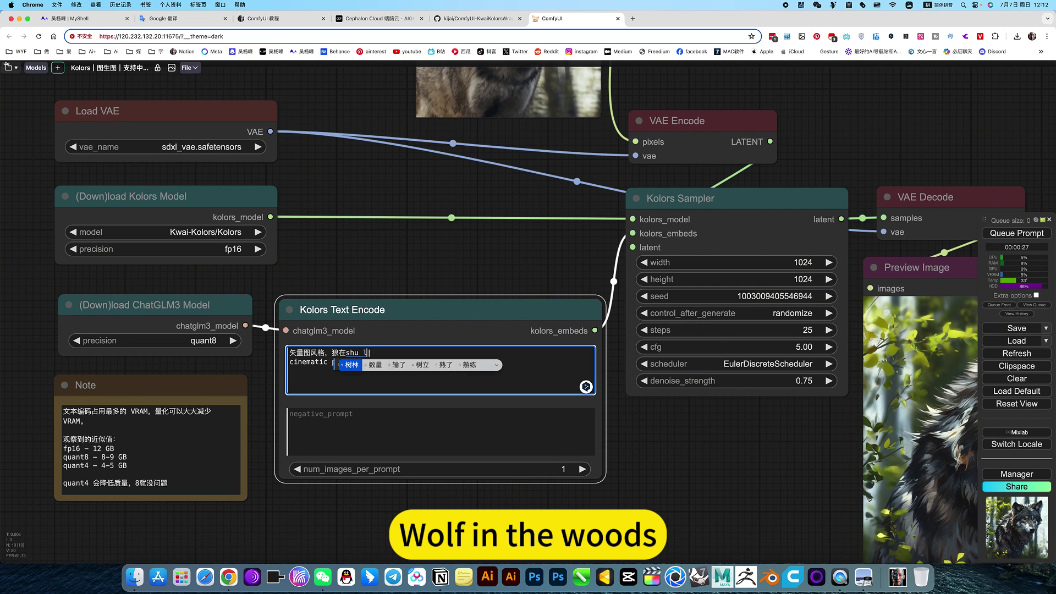
key(space)
text(li)
key(space)
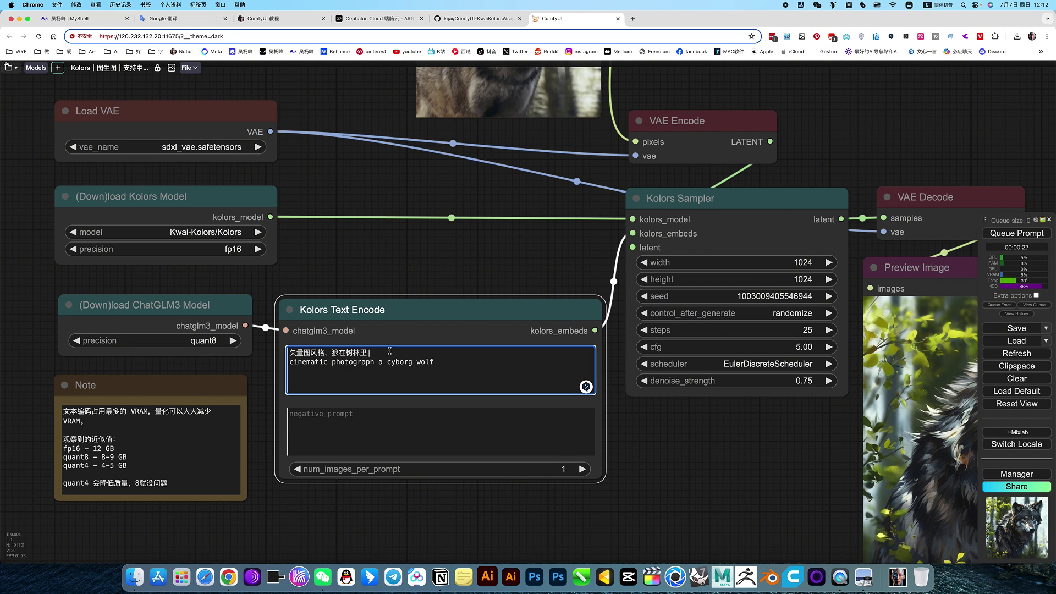
Step: Replace the cyborg wolf line with '写实风格，狼在海边'
drag(439, 364, 288, 362)
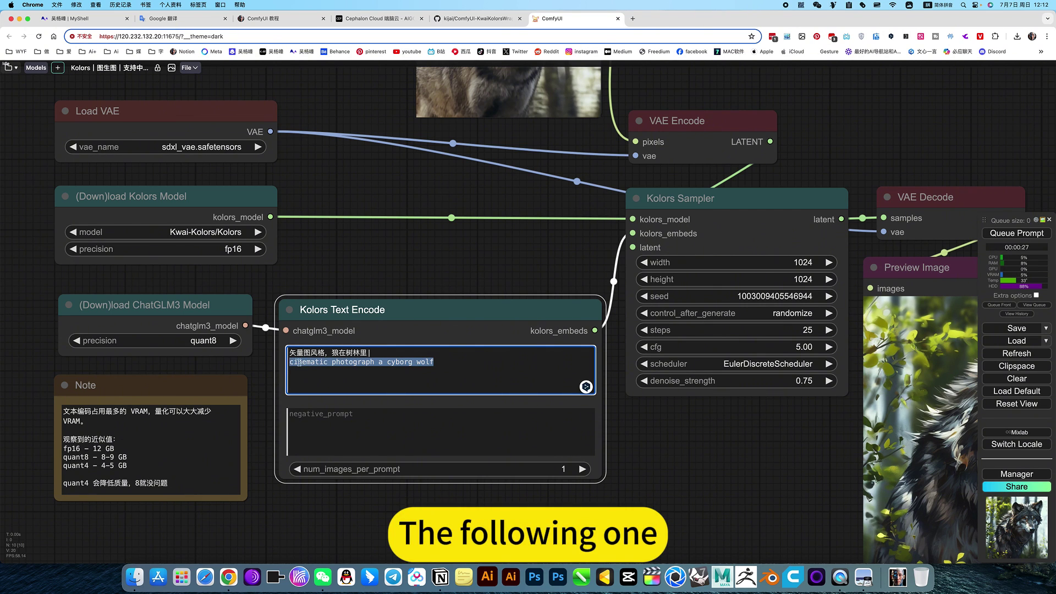
key(BackSpace)
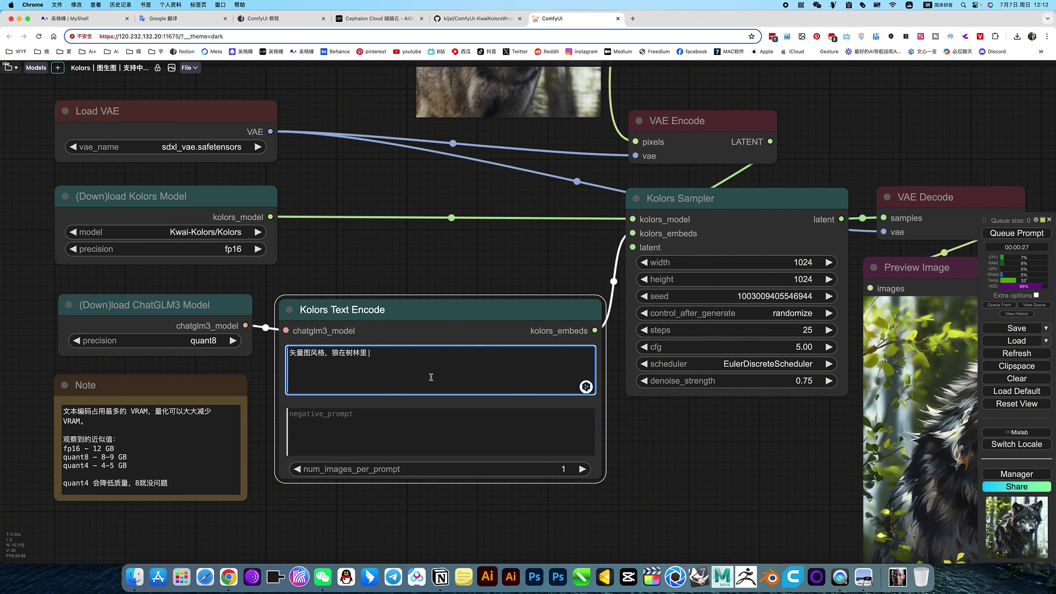
text(写实feng g)
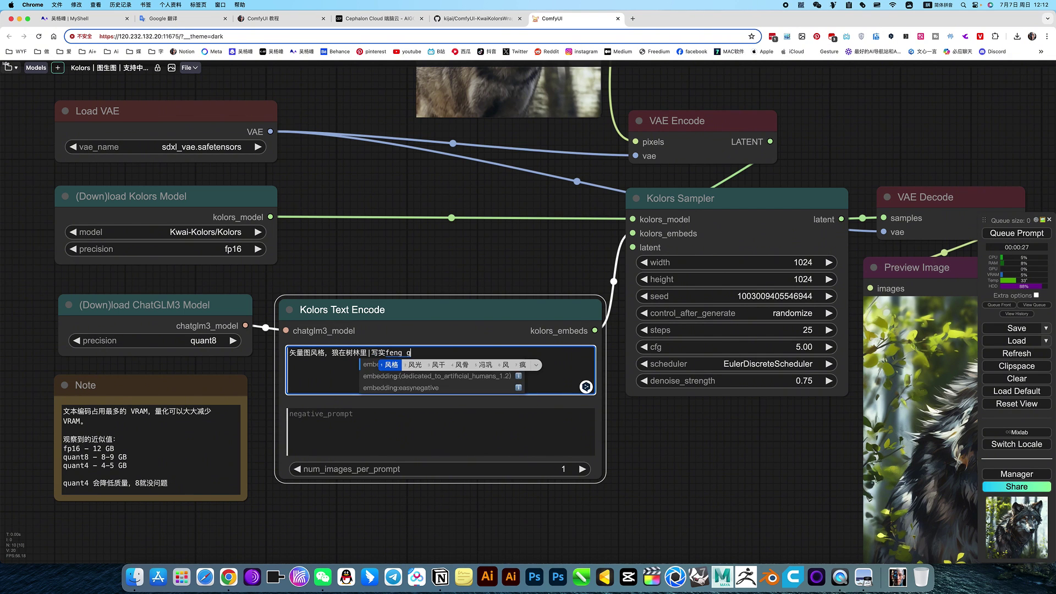
key(space)
text(，)
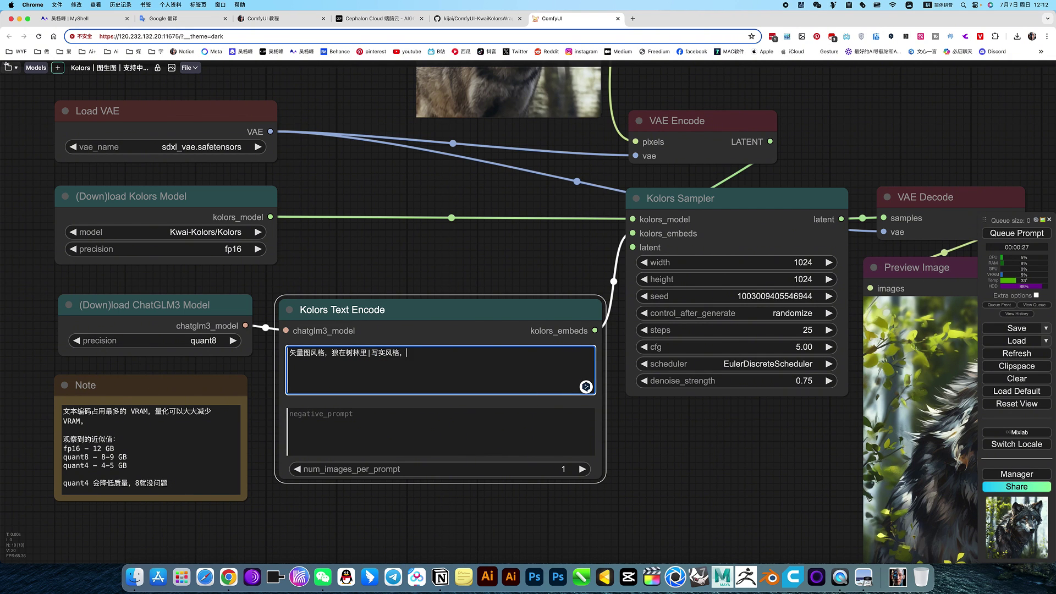
text(lang)
key(space)
text(zai)
key(space)
text(haibian)
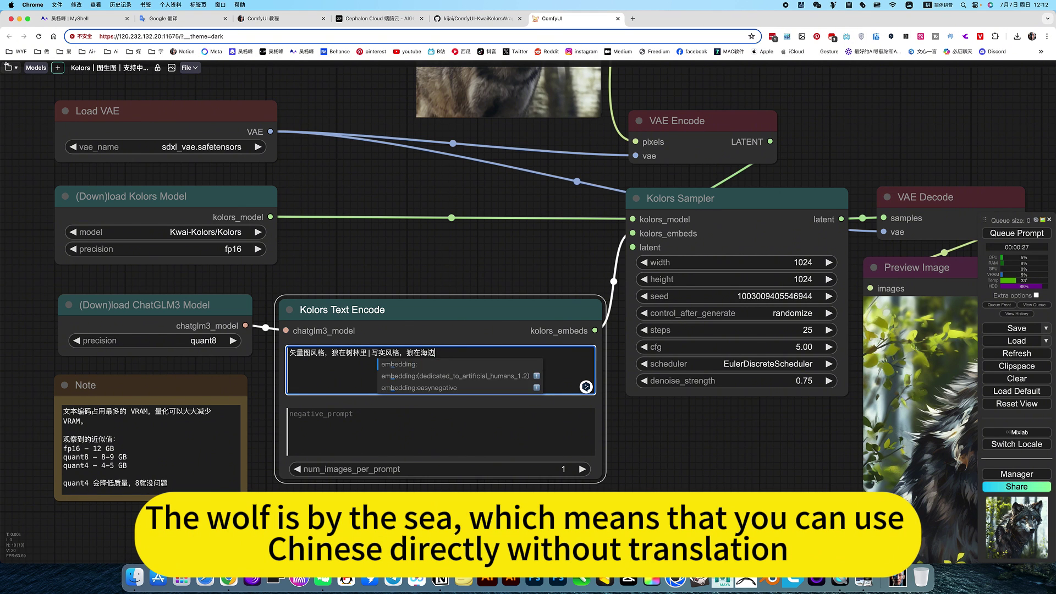
key(space)
Step: Queue the Chinese-prompt wolf workflow with Ctrl+Enter and let the run reach 100%
click(706, 477)
scroll(706, 477, down, 5)
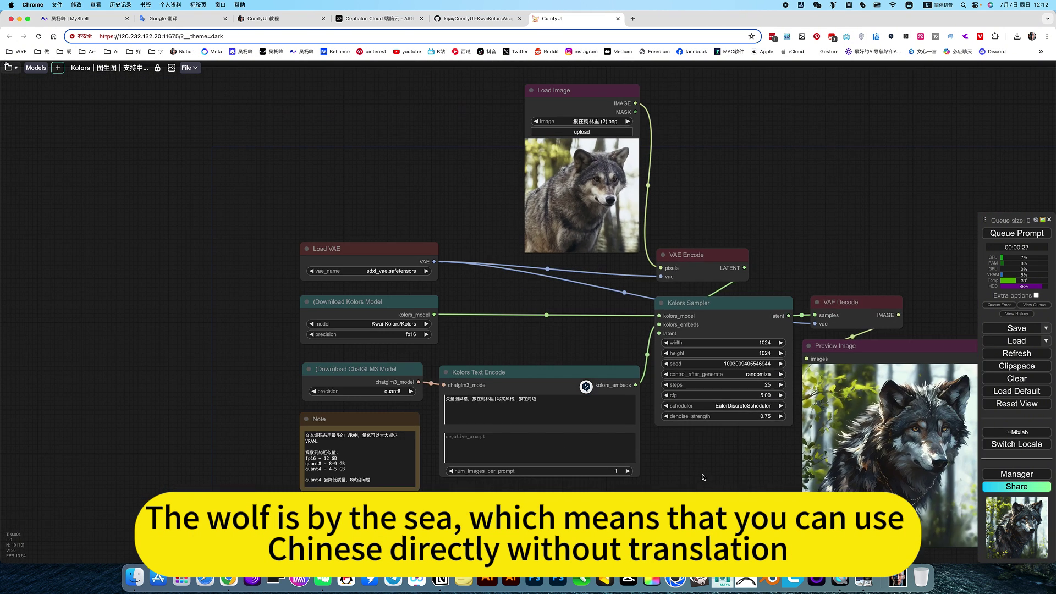
drag(706, 476, 408, 485)
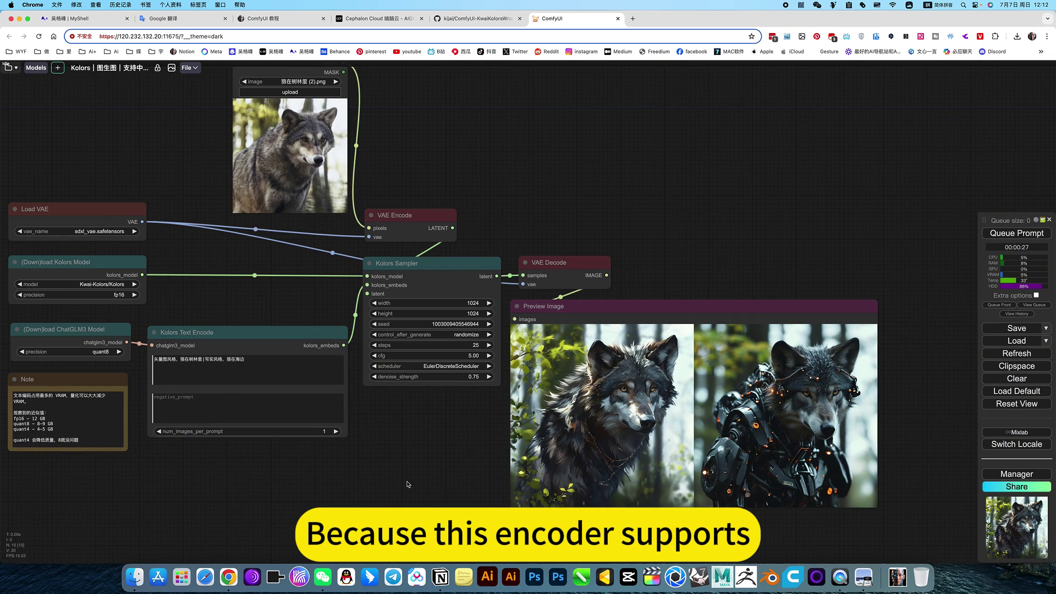
key(ctrl+Return)
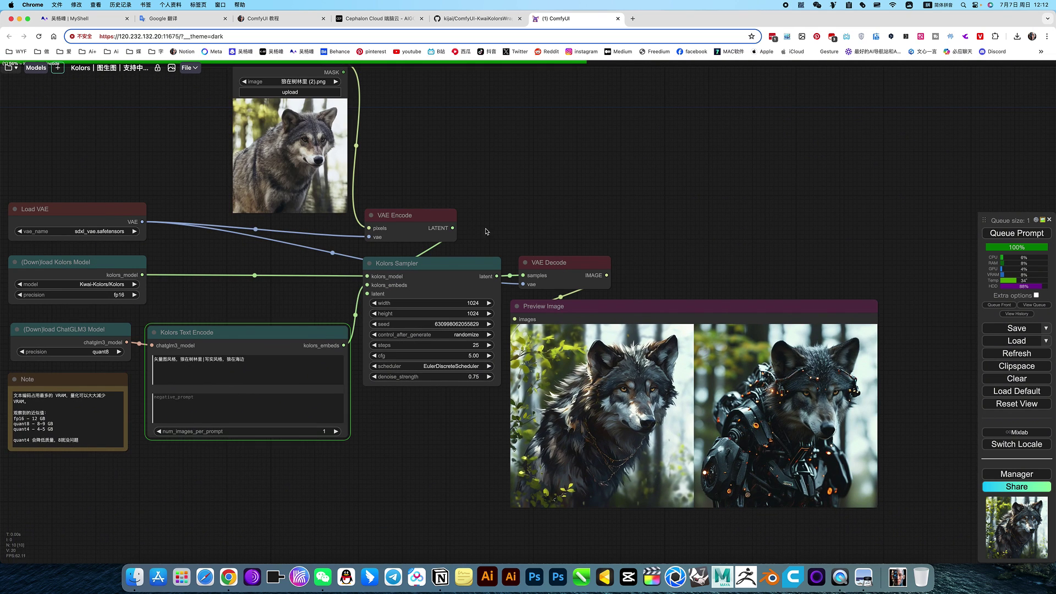
drag(741, 227, 753, 254)
drag(539, 216, 624, 217)
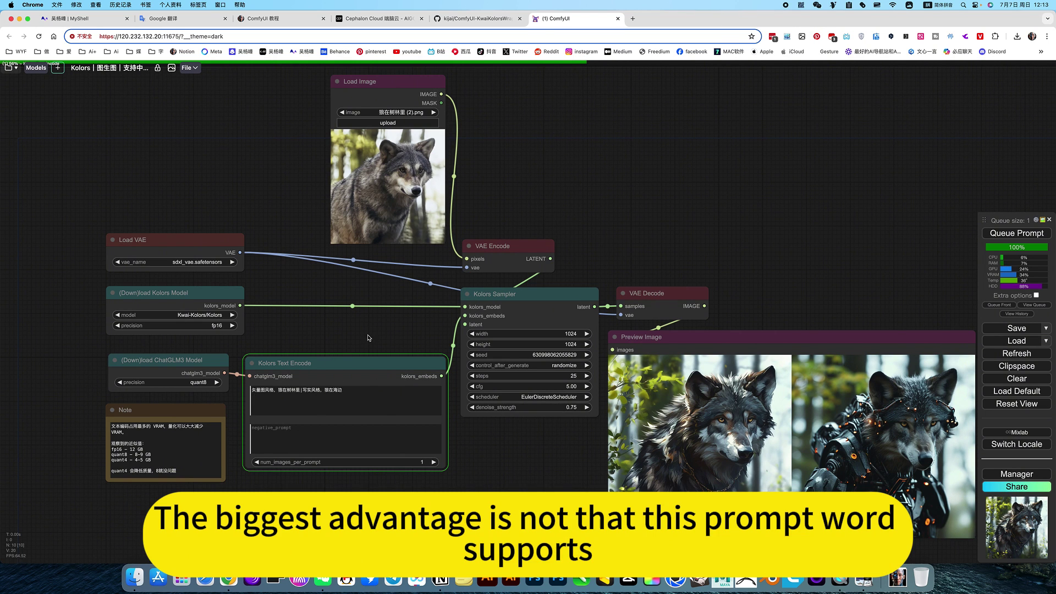
drag(369, 338, 319, 329)
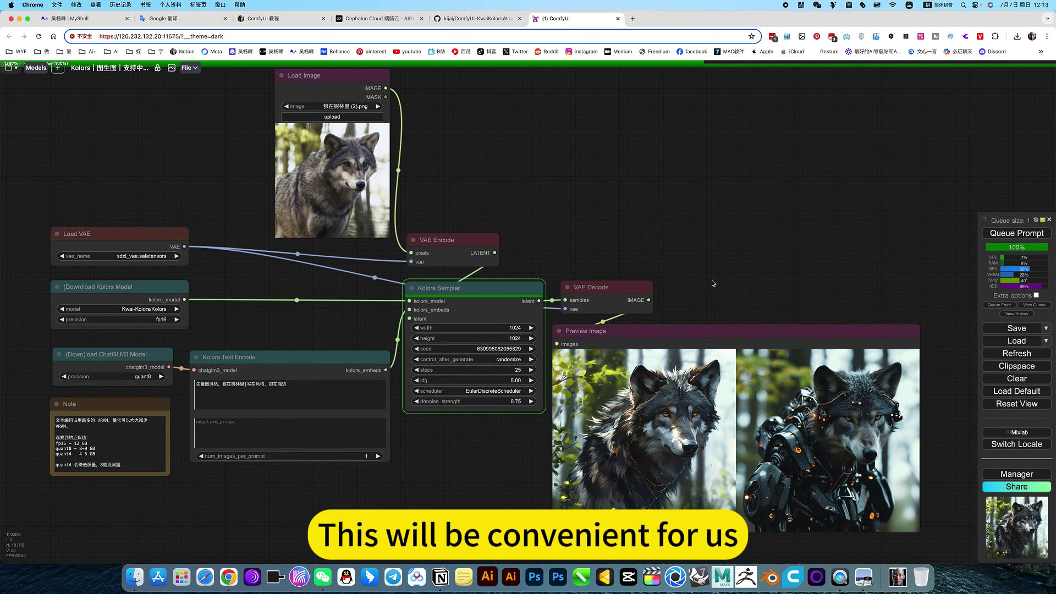
Step: Pan and zoom around the graph to look over the Load Image node and outputs
drag(348, 472, 437, 426)
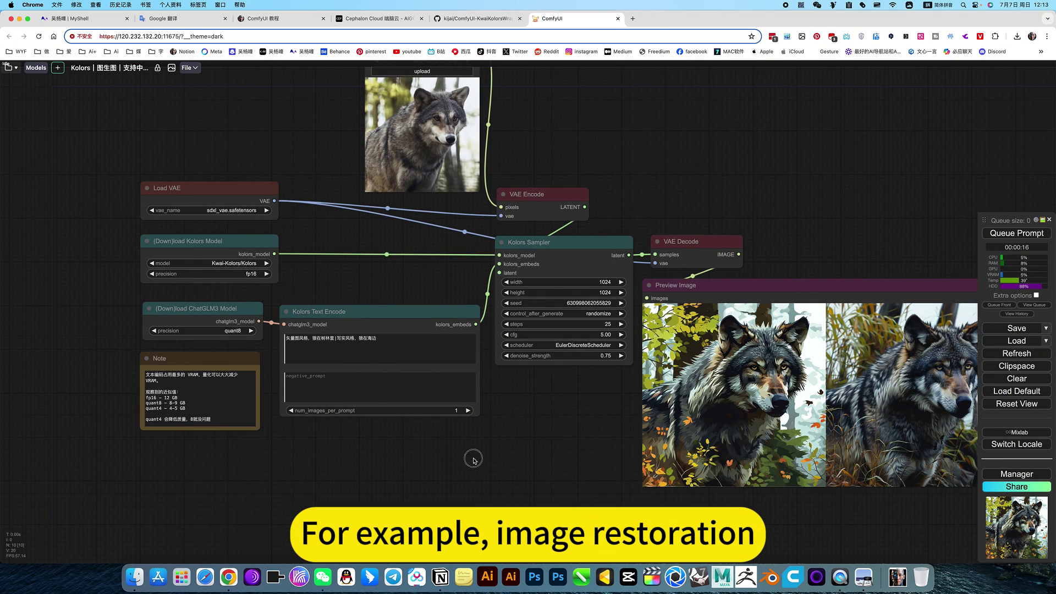
drag(471, 460, 344, 457)
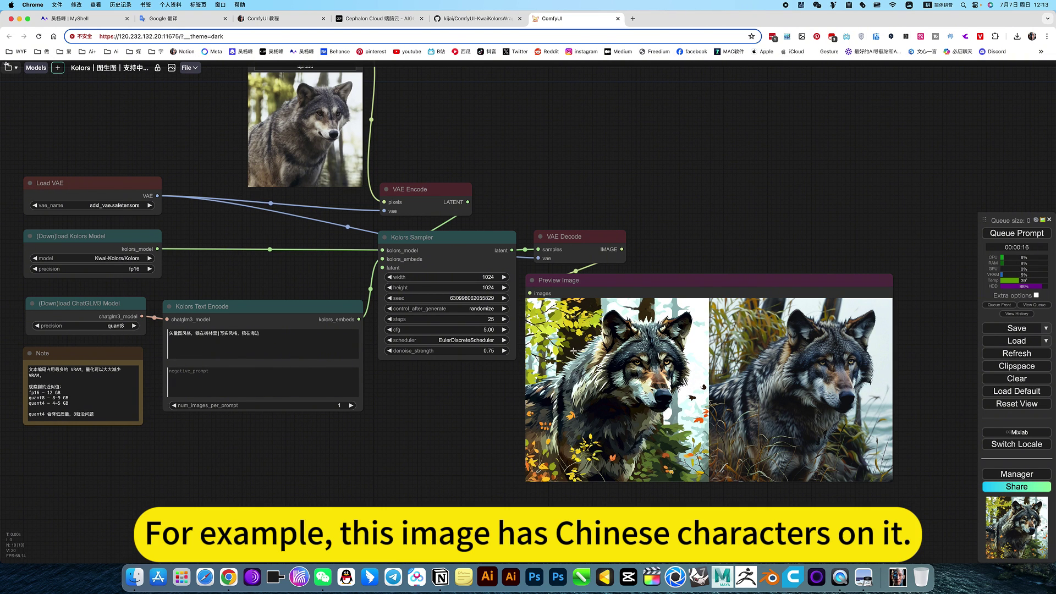
drag(179, 269, 302, 329)
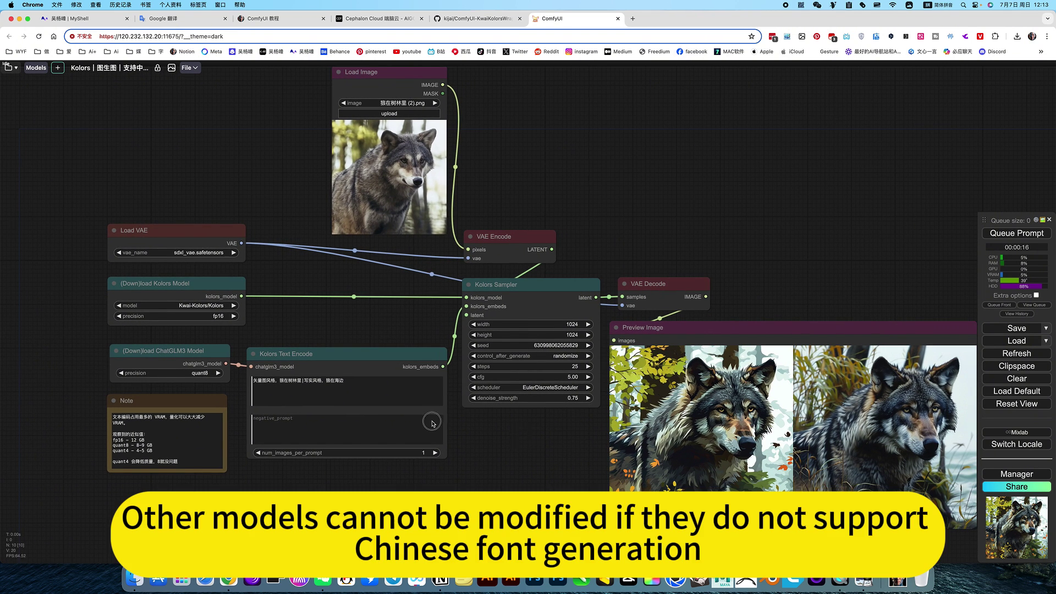
drag(527, 437, 432, 423)
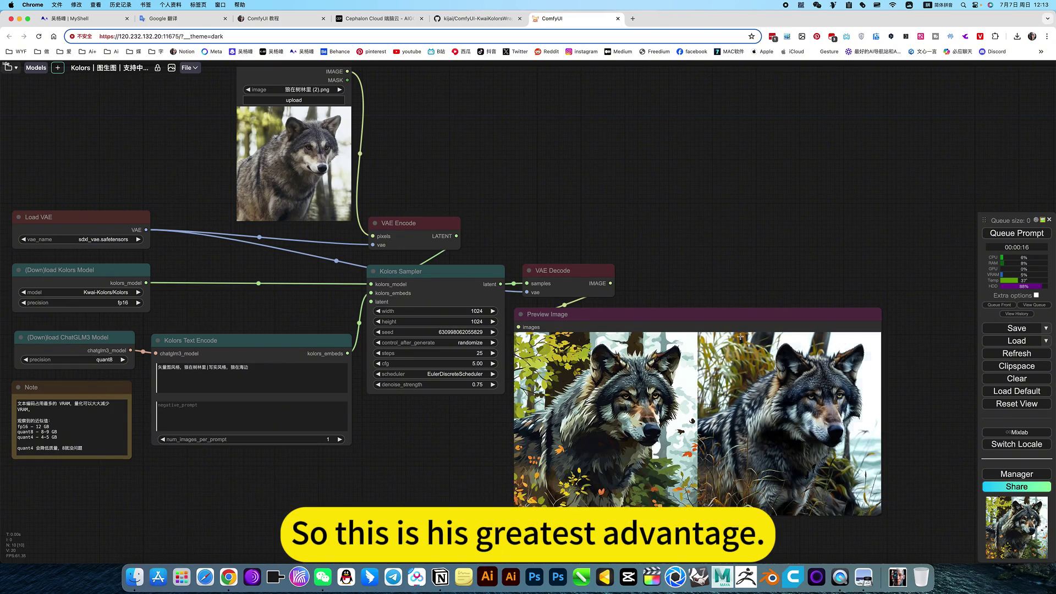
scroll(589, 334, down, 3)
scroll(700, 338, up, 3)
scroll(700, 338, up, 7)
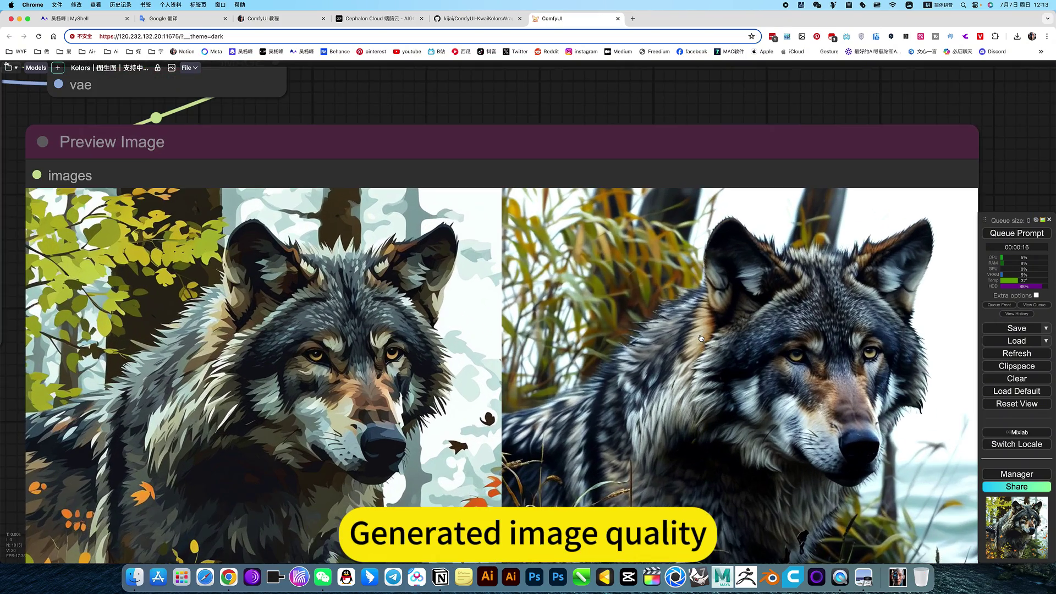
scroll(700, 338, down, 7)
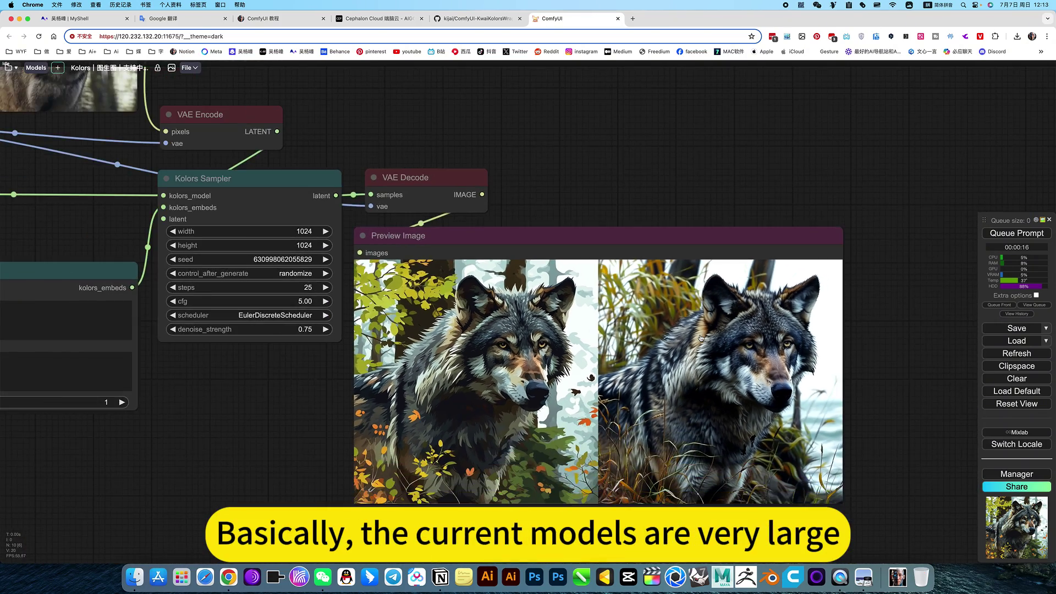
scroll(700, 337, down, 4)
Step: Inspect the forest and beach vector-style wolf previews, then show all open windows
drag(625, 207, 783, 247)
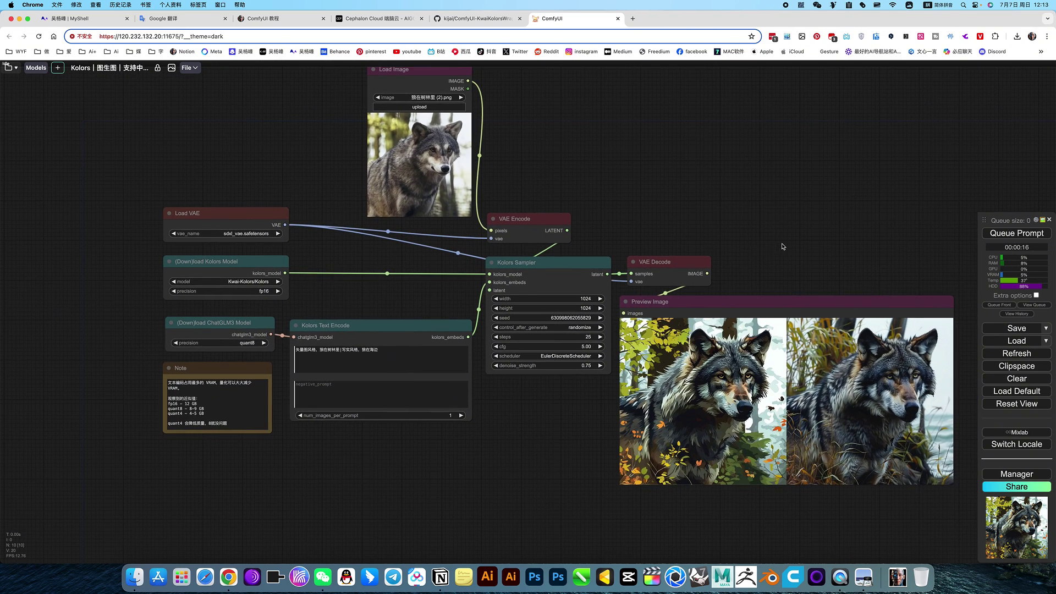
drag(308, 302, 359, 295)
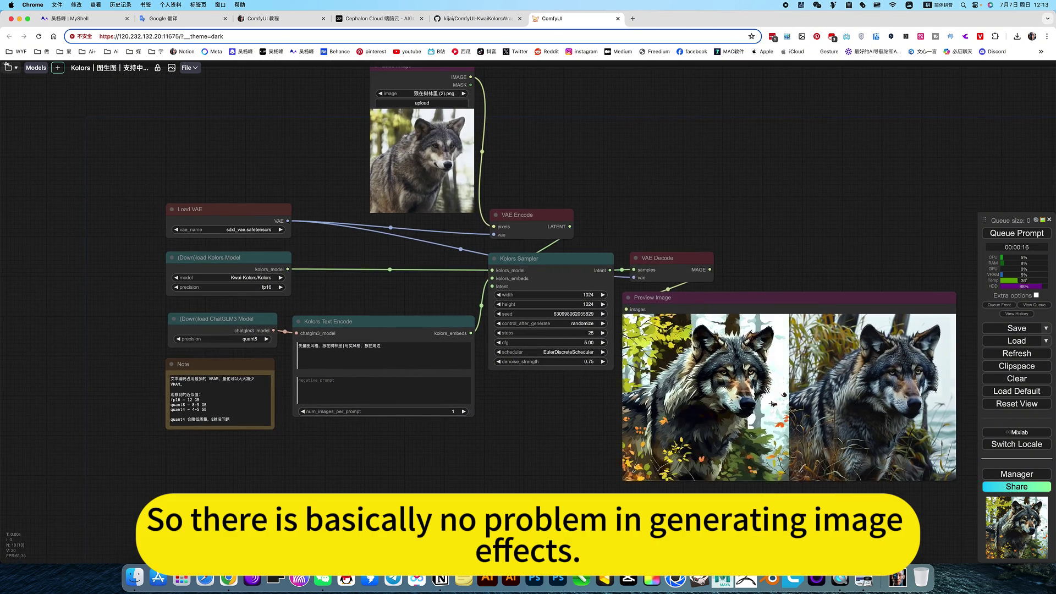
scroll(716, 405, up, 10)
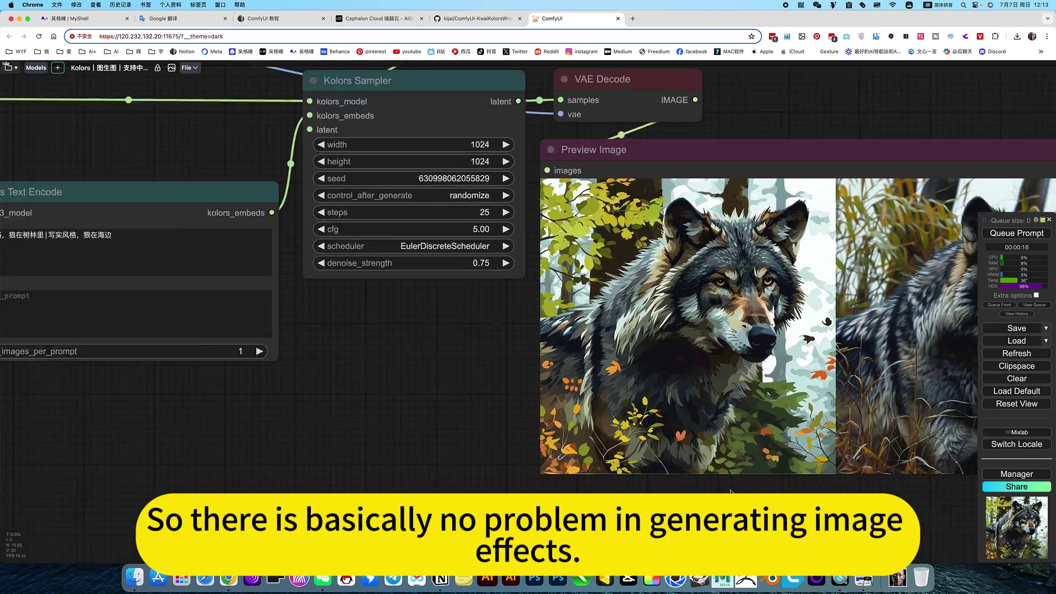
scroll(730, 491, down, 10)
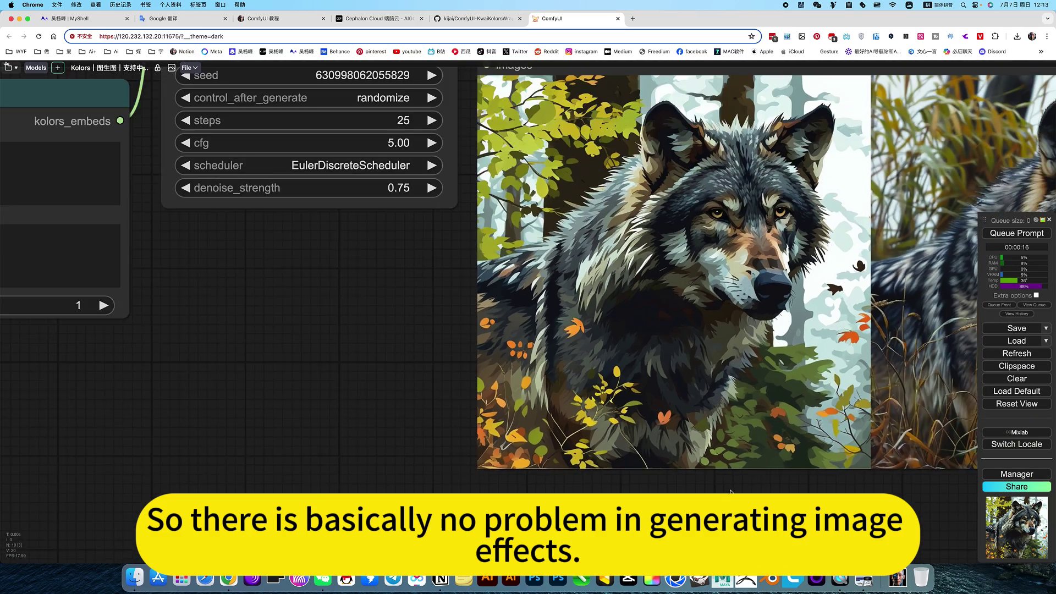
drag(467, 390, 339, 422)
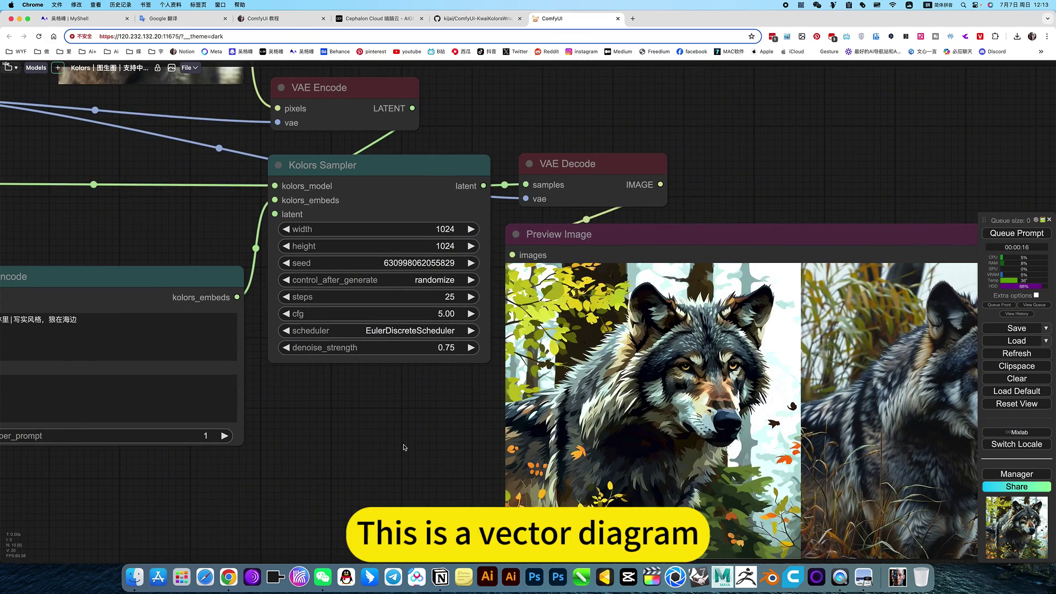
drag(910, 443, 725, 429)
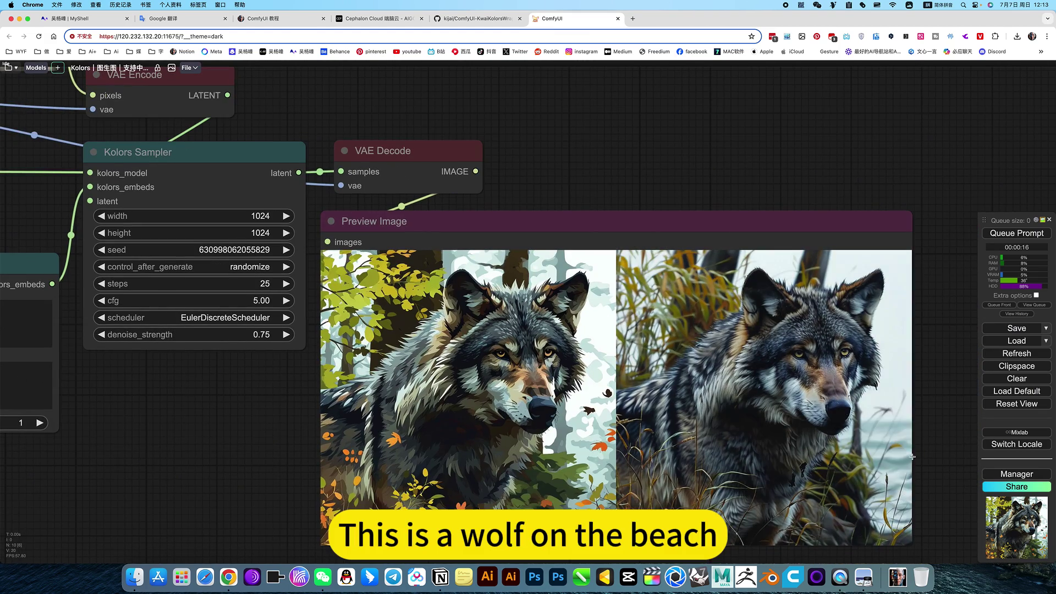
scroll(635, 424, left, 10)
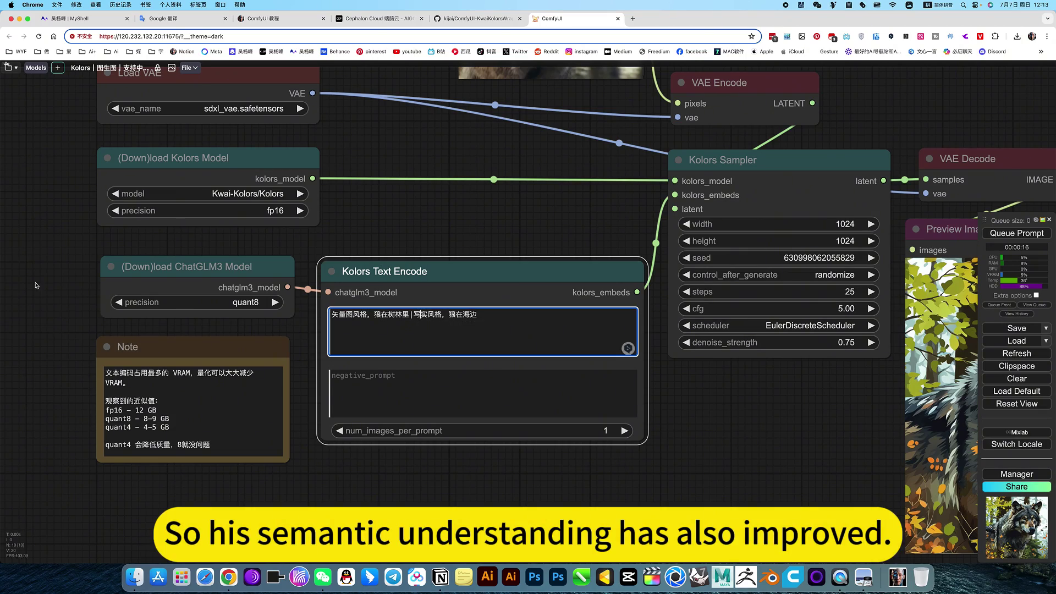
key(ctrl+Up)
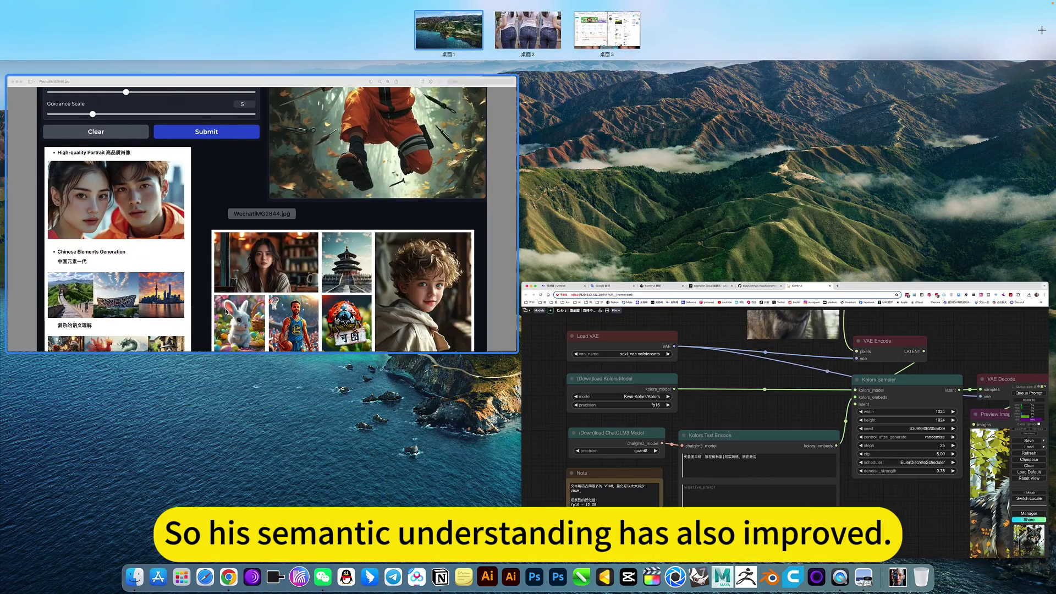
Step: View the Kolors sheet's Chinese text rendering examples in Preview, then return to ComfyUI in Chrome
click(226, 311)
scroll(209, 386, down, 5)
scroll(209, 387, up, 1)
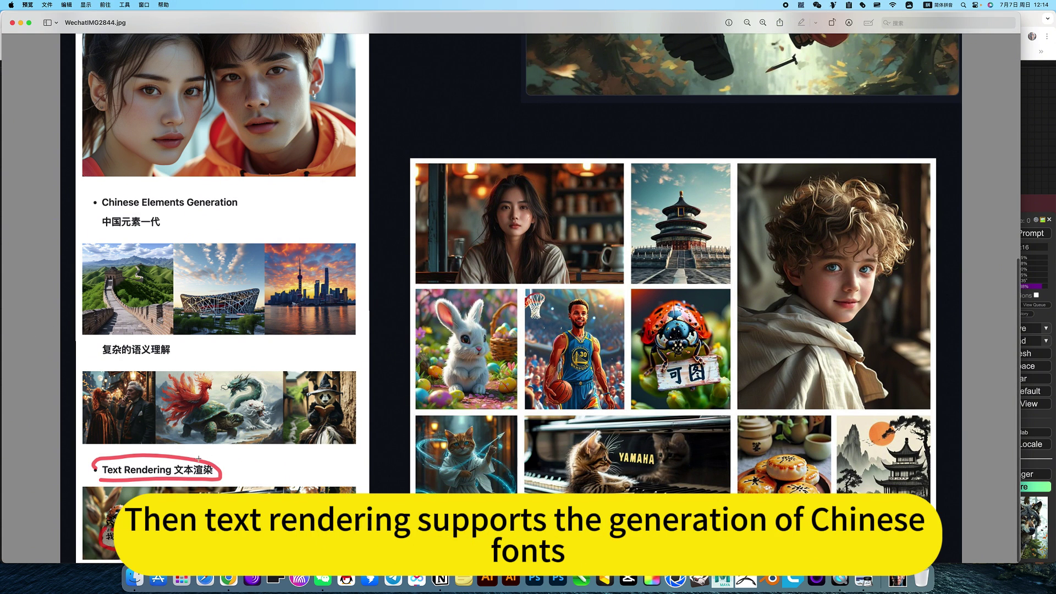
key(ctrl+Up)
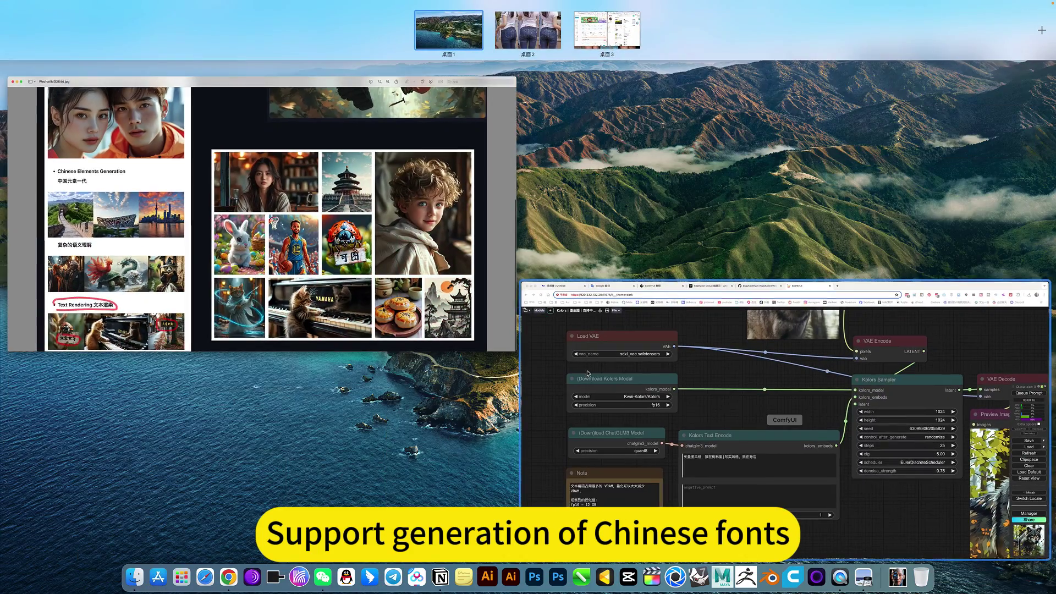
click(563, 301)
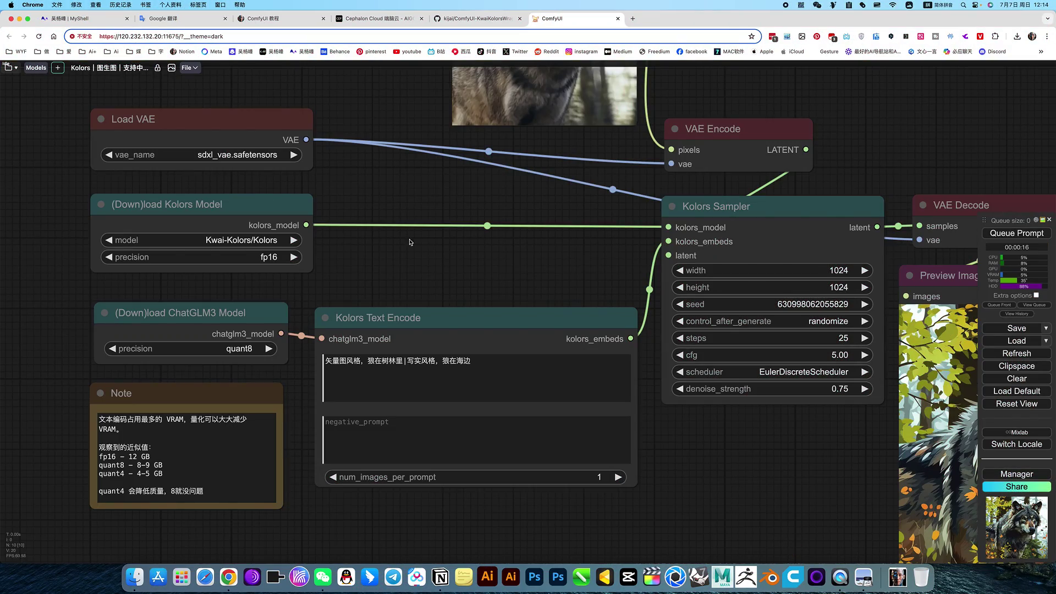
Step: Switch to the ComfyUI 教程 notes, fold the open download settings, and jump to the workflow list
click(276, 20)
scroll(183, 328, up, 10)
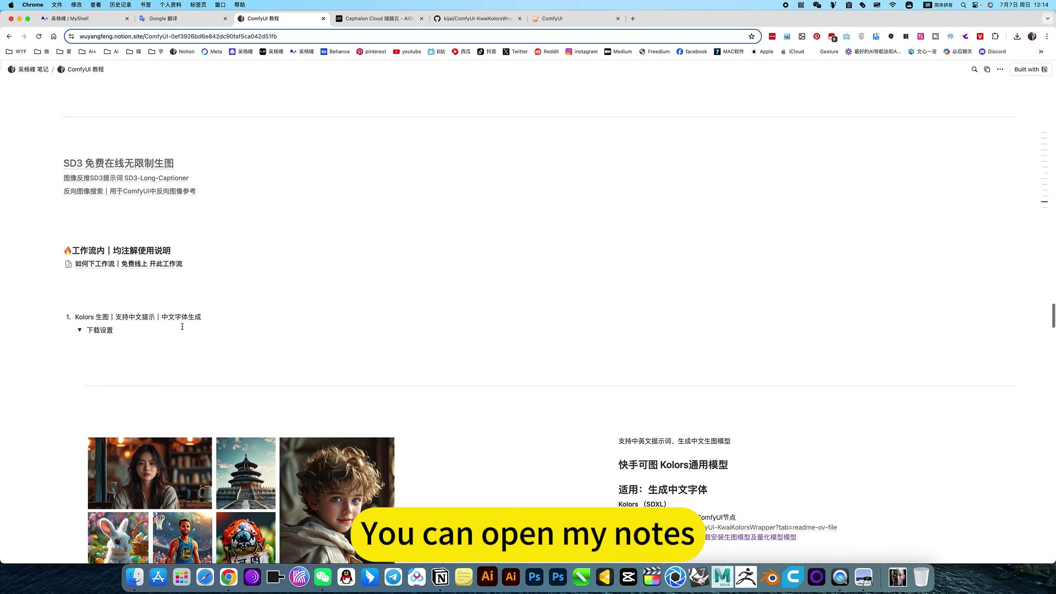
click(78, 331)
scroll(113, 254, up, 15)
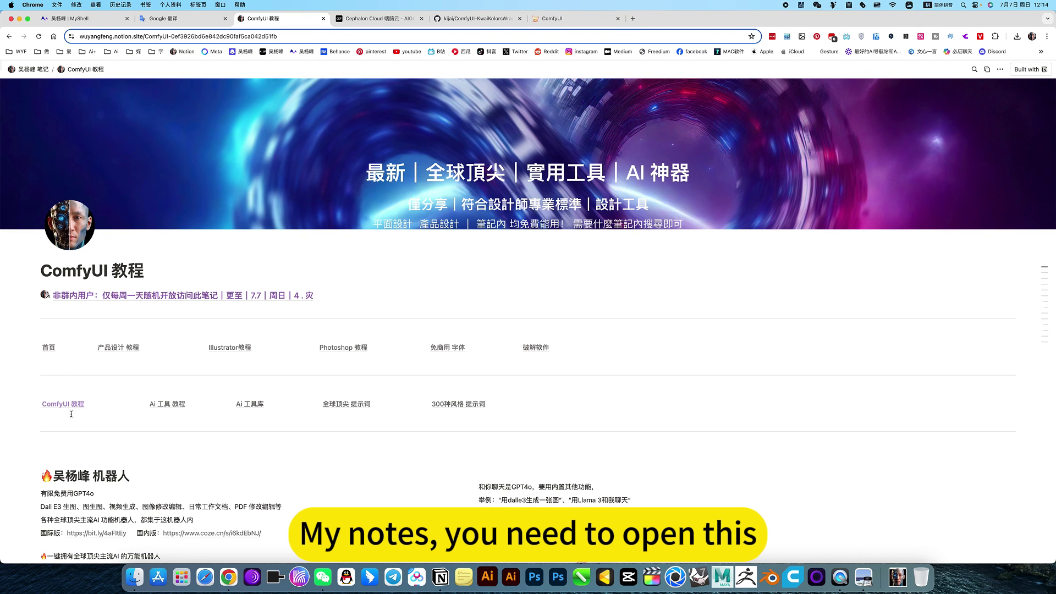
click(64, 405)
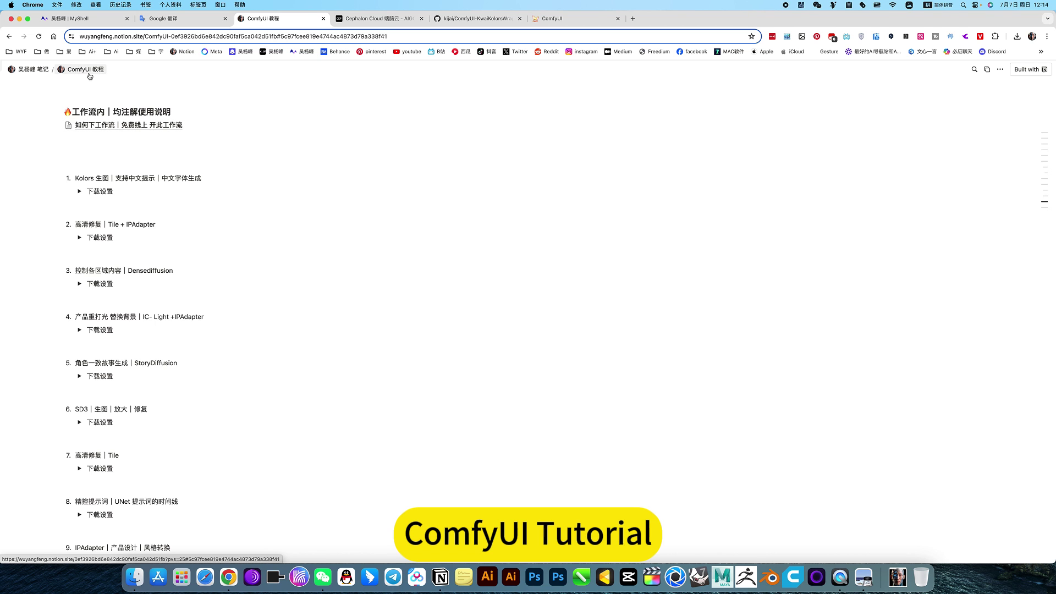
Step: Expand the Kolors entry's 下载设置 to show sample images, install link and two .json workflows
scroll(105, 159, up, 3)
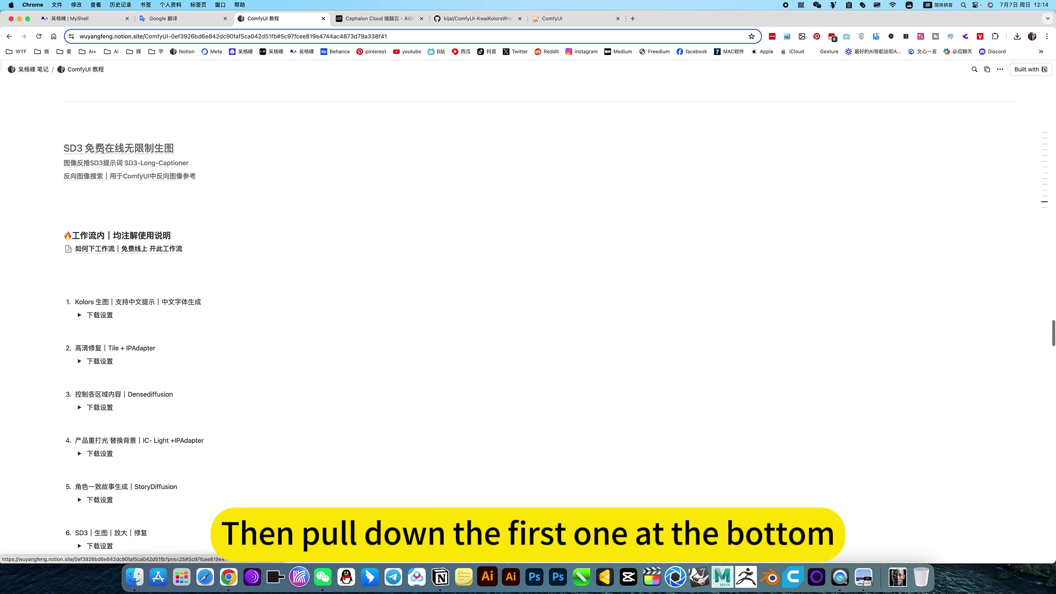
scroll(110, 181, down, 3)
scroll(115, 204, up, 2)
scroll(116, 205, down, 2)
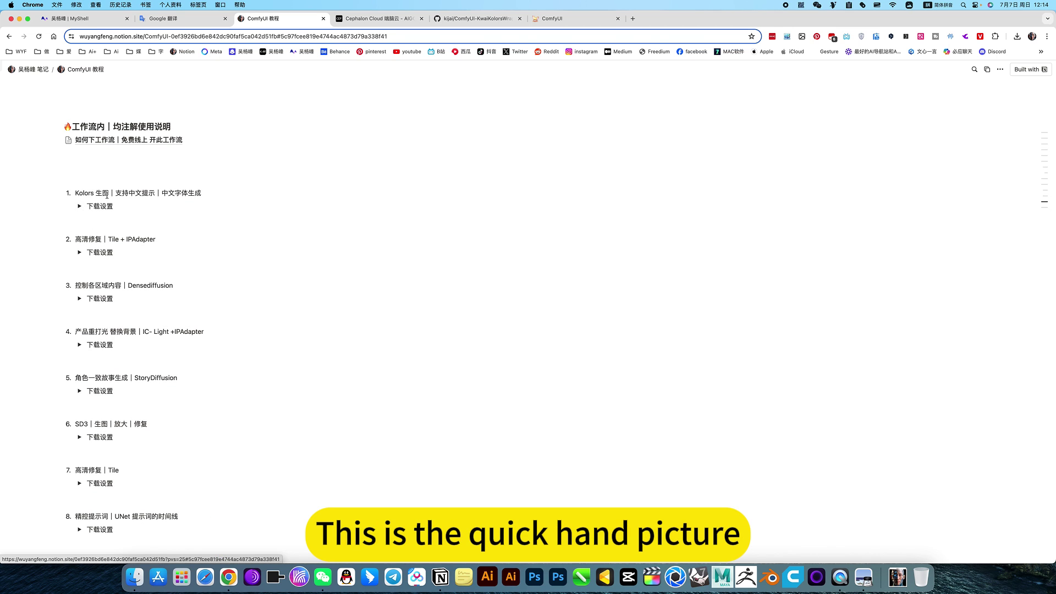
click(80, 206)
scroll(316, 326, down, 2)
scroll(315, 326, down, 1)
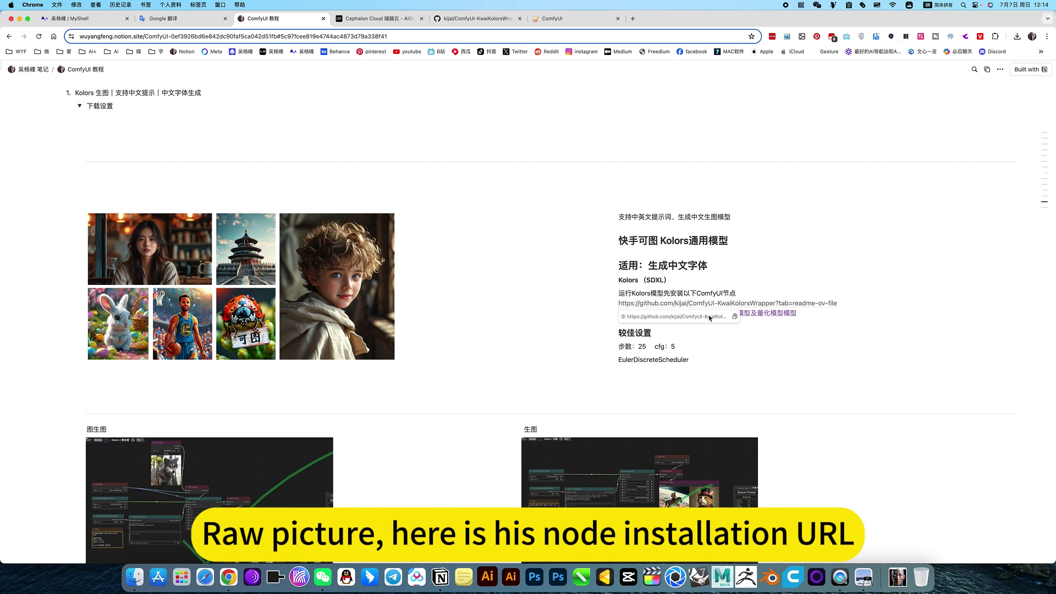
scroll(448, 336, down, 10)
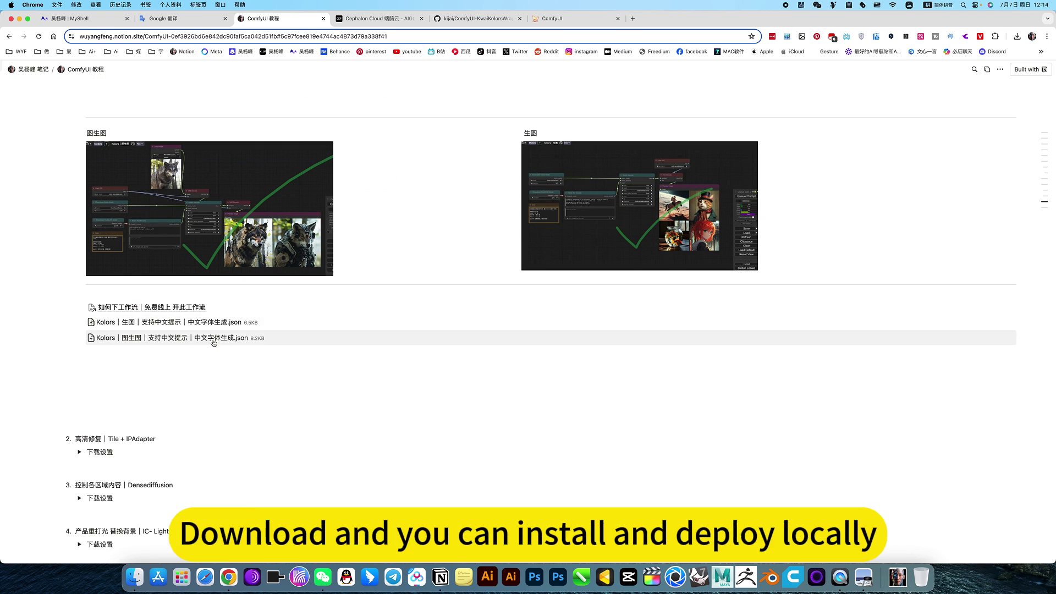
scroll(84, 288, up, 10)
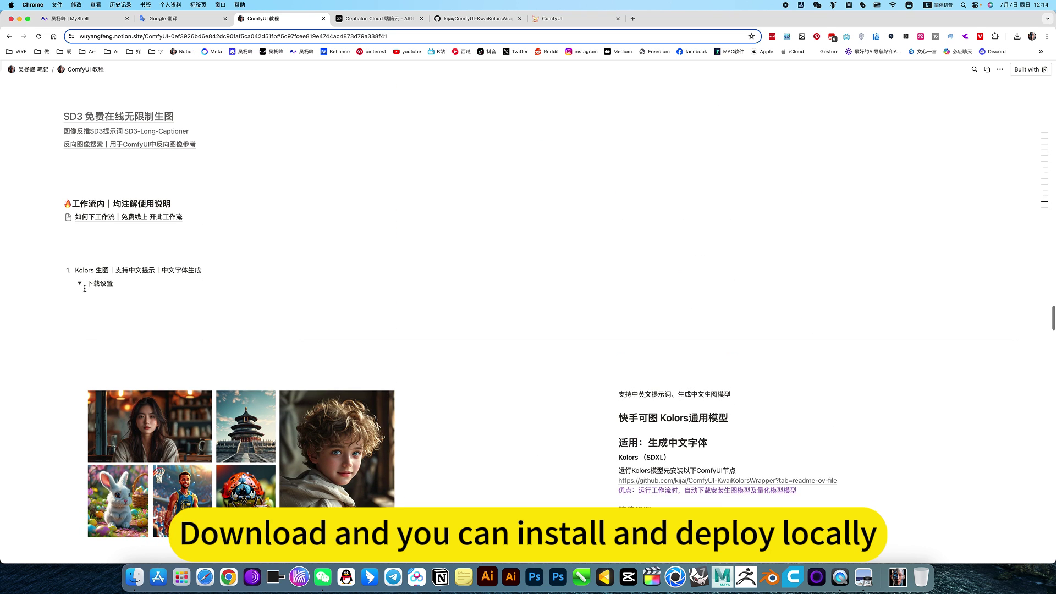
Step: Fold the Kolors download settings and expand the 模型 section's model categories
click(80, 283)
scroll(204, 327, up, 2)
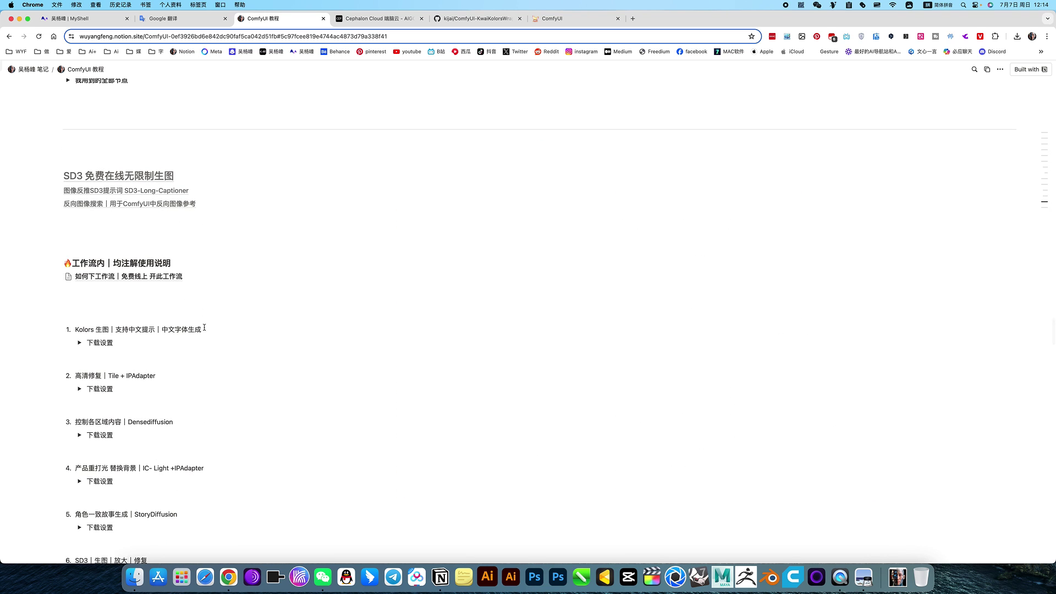
scroll(302, 260, up, 20)
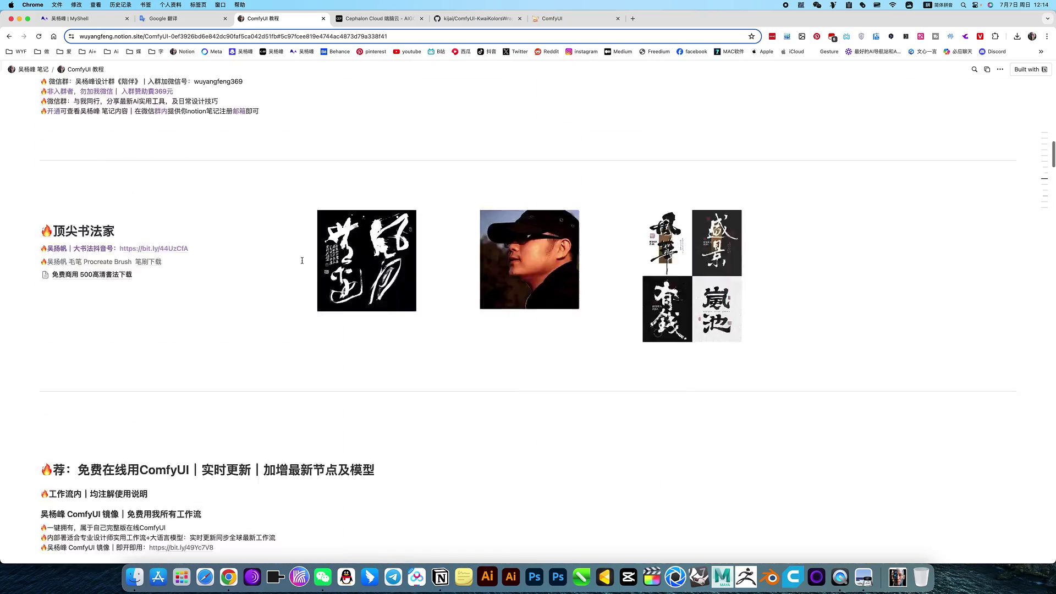
scroll(302, 260, down, 20)
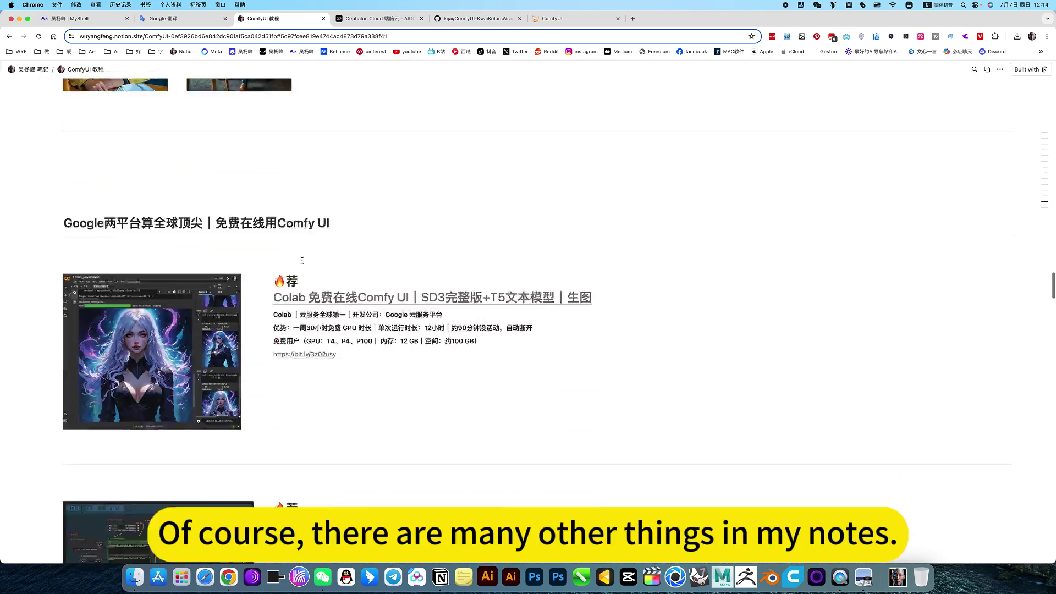
scroll(302, 260, down, 1)
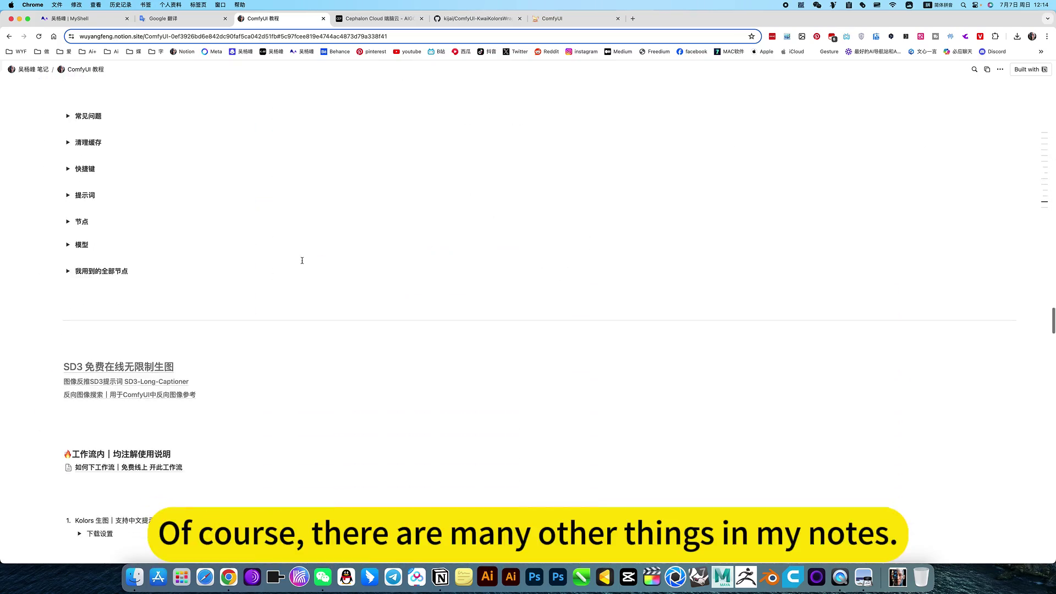
click(68, 244)
scroll(87, 249, down, 2)
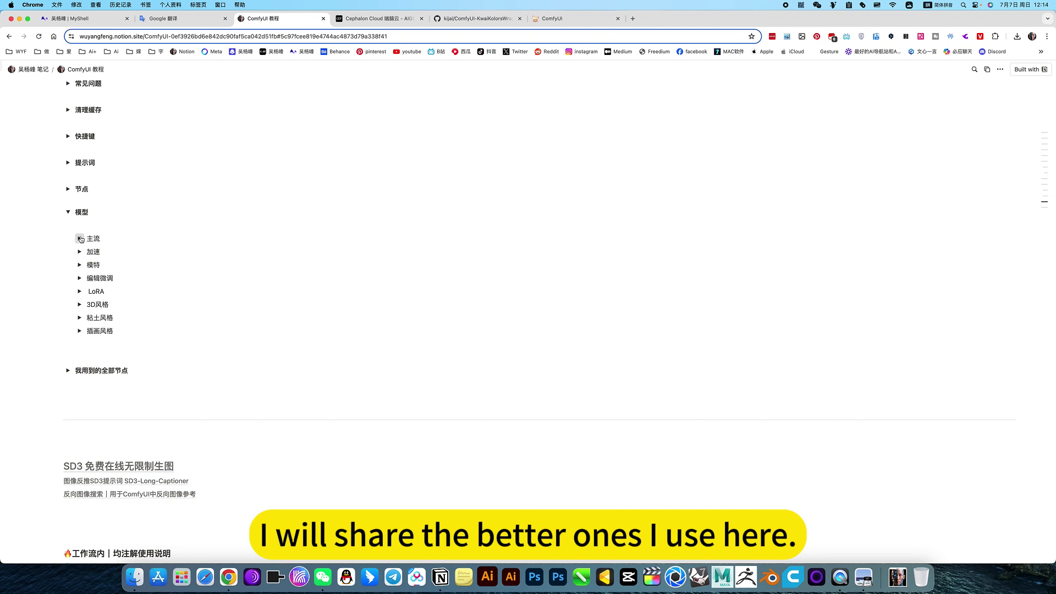
Step: Browse the 主流 model notes, then collapse both 主流 and 编辑微调
click(80, 239)
scroll(316, 361, down, 4)
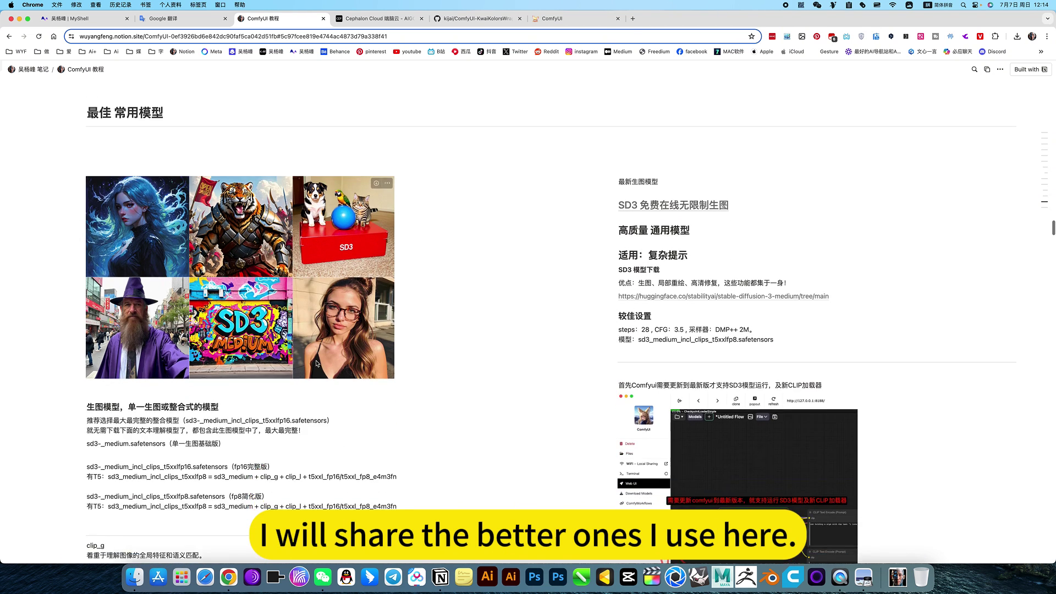
scroll(316, 360, down, 8)
scroll(316, 361, down, 15)
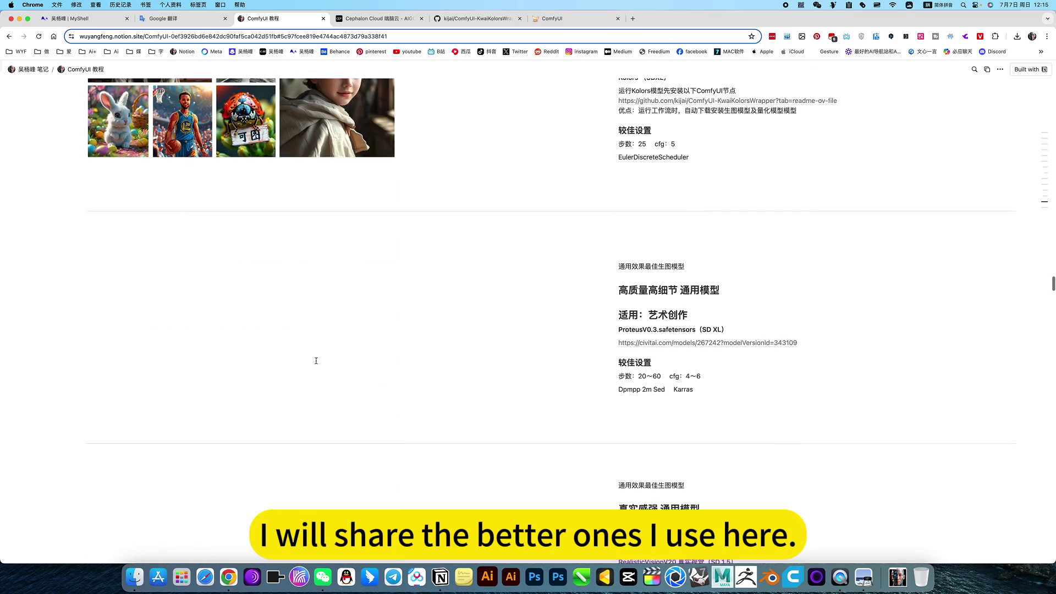
scroll(316, 363, up, 20)
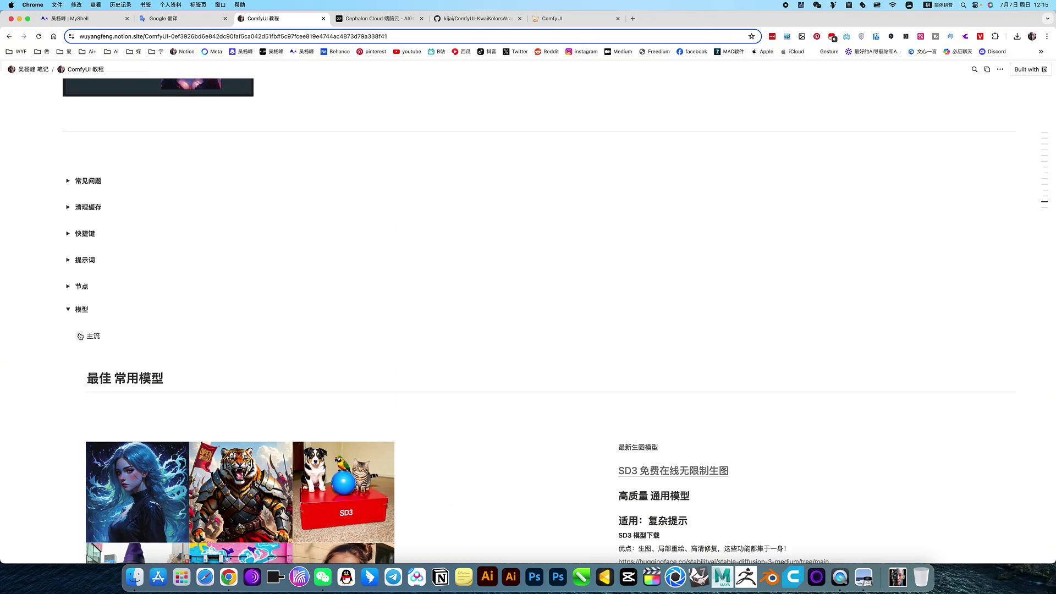
click(78, 334)
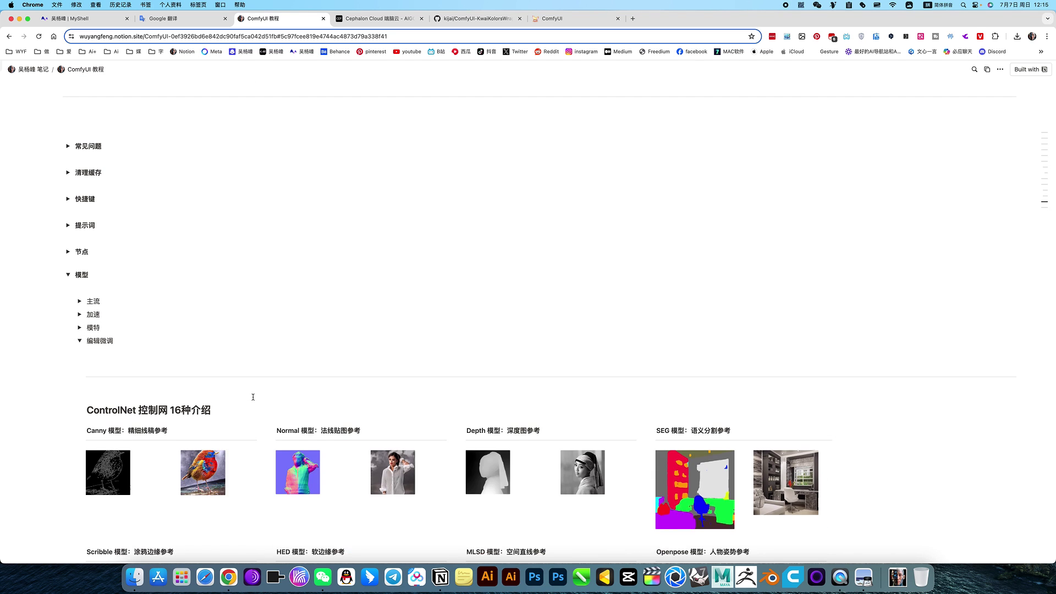
scroll(236, 407, down, 5)
scroll(253, 397, down, 2)
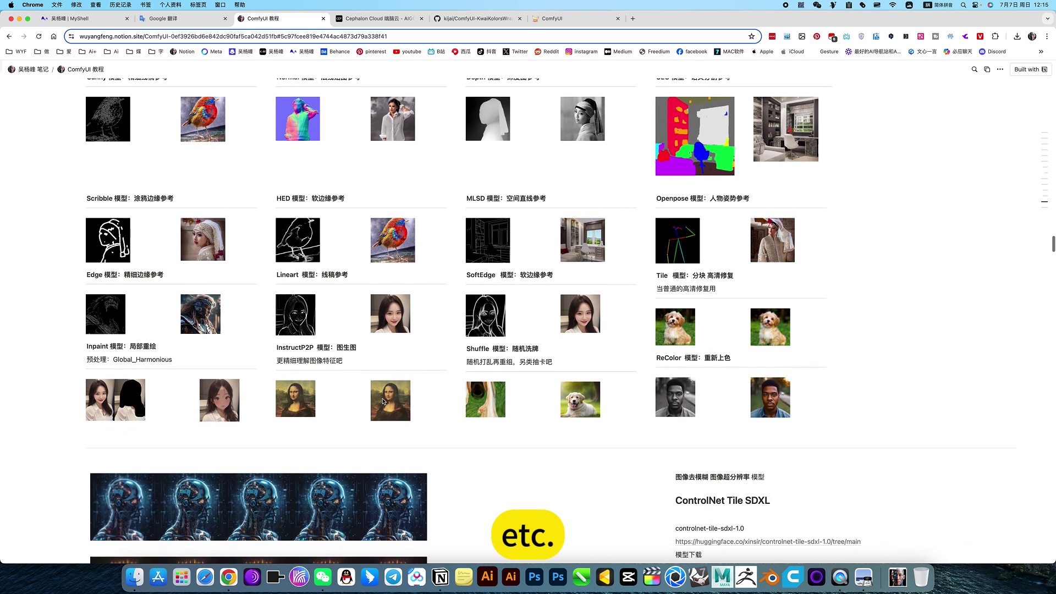
scroll(68, 212, up, 6)
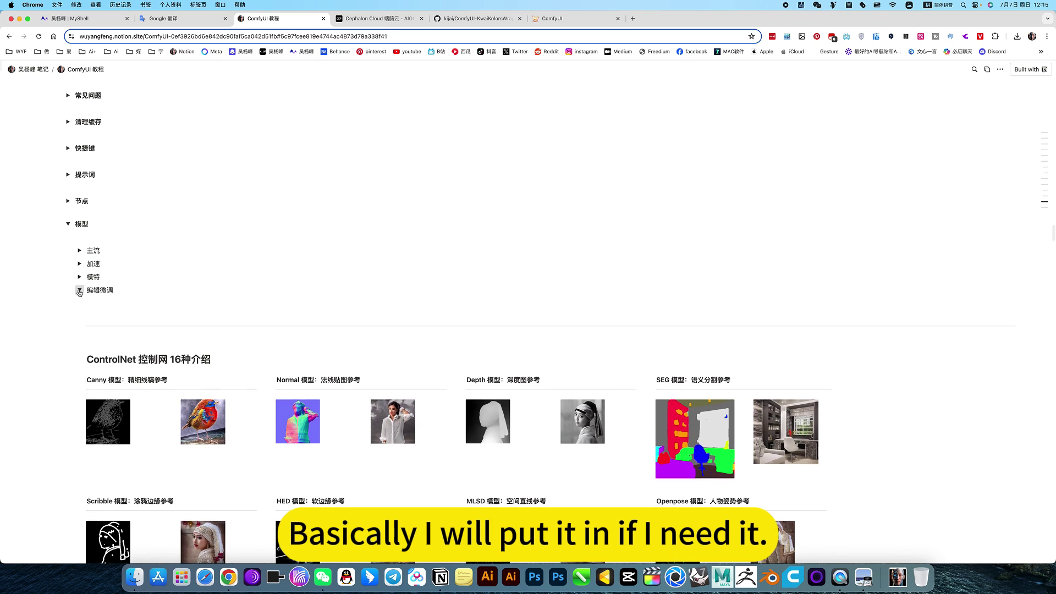
click(79, 291)
scroll(77, 272, up, 1)
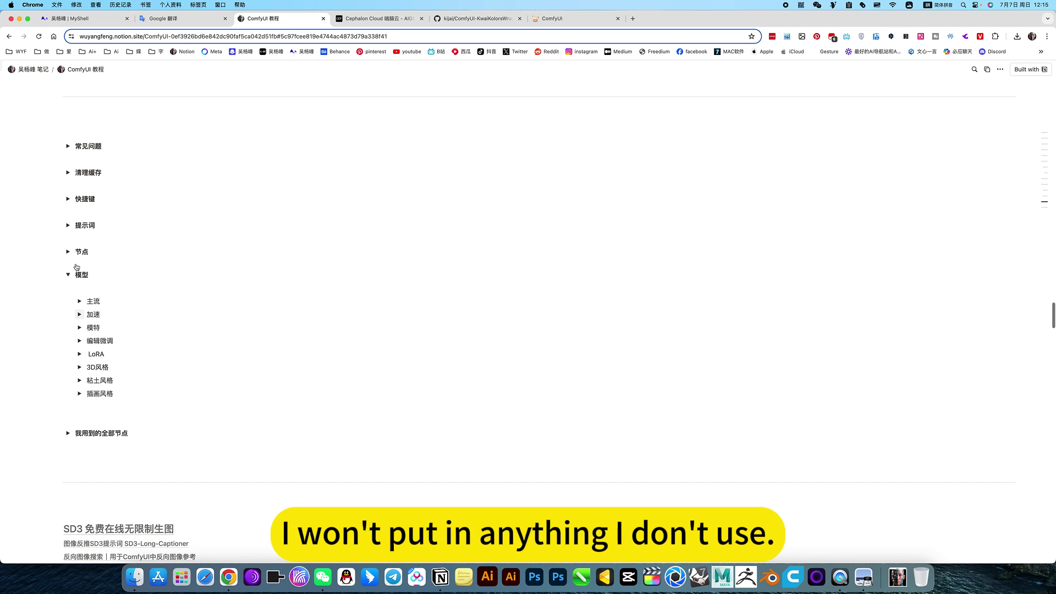
Step: Collapse 模型, expand 节点, and browse then close the photoshop plug-in notes and tutorial
click(69, 275)
click(68, 252)
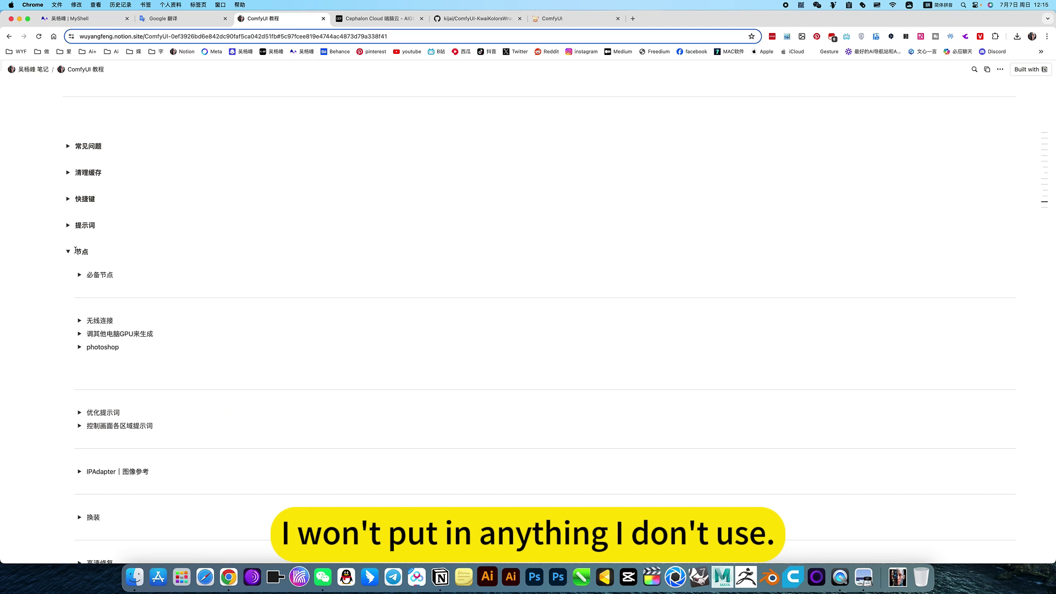
scroll(111, 364, down, 2)
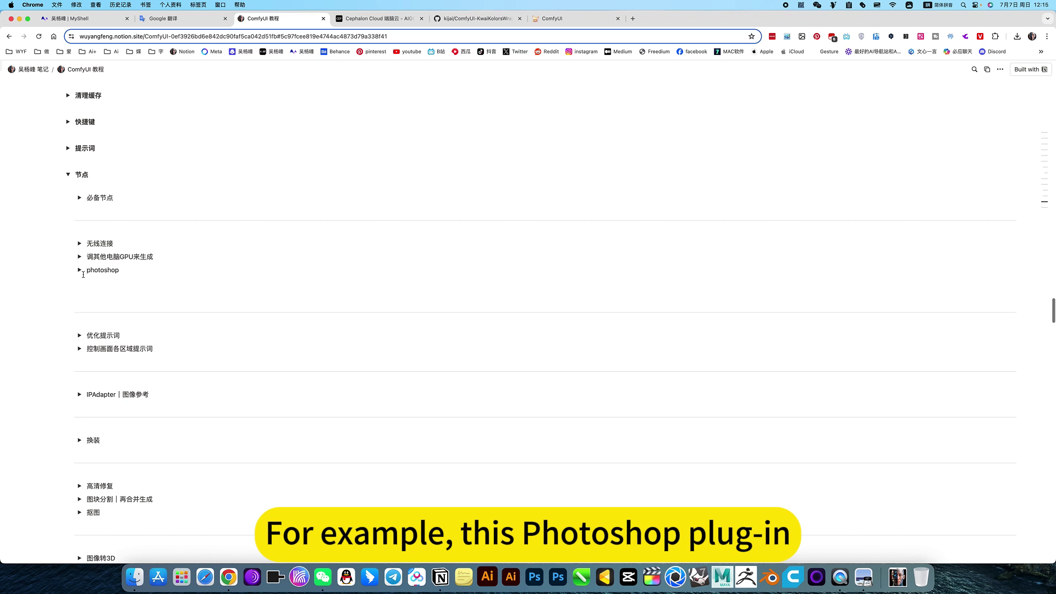
click(79, 270)
scroll(125, 297, down, 1)
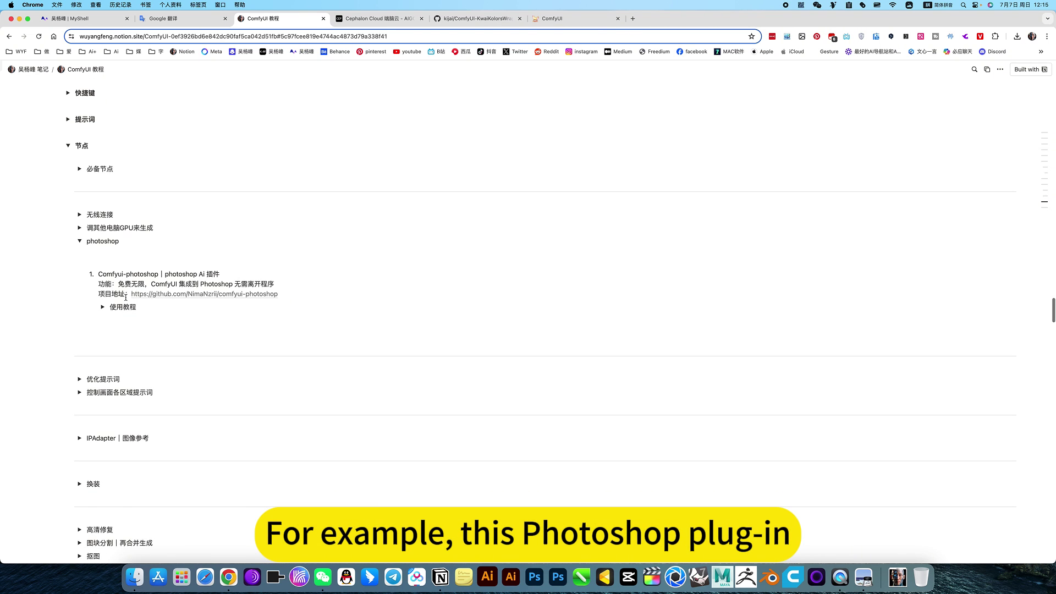
click(102, 306)
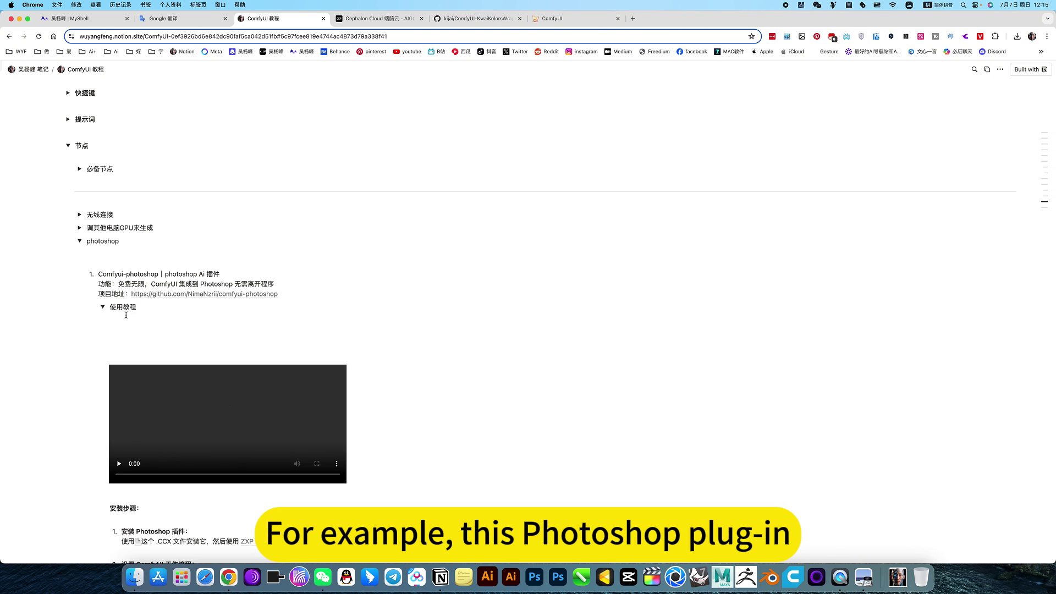
scroll(126, 315, down, 5)
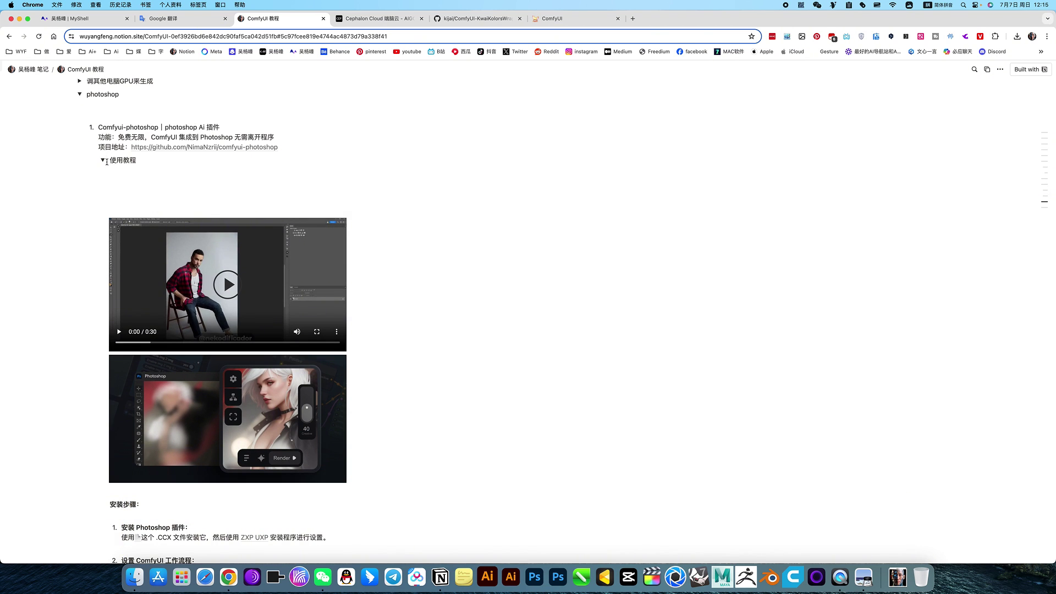
click(104, 158)
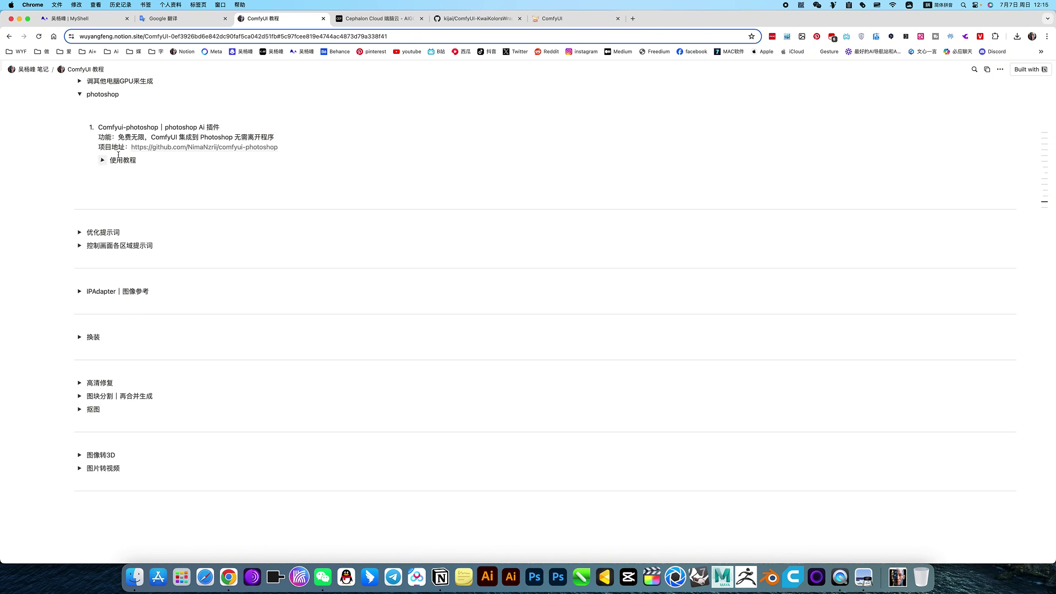
scroll(125, 155, up, 5)
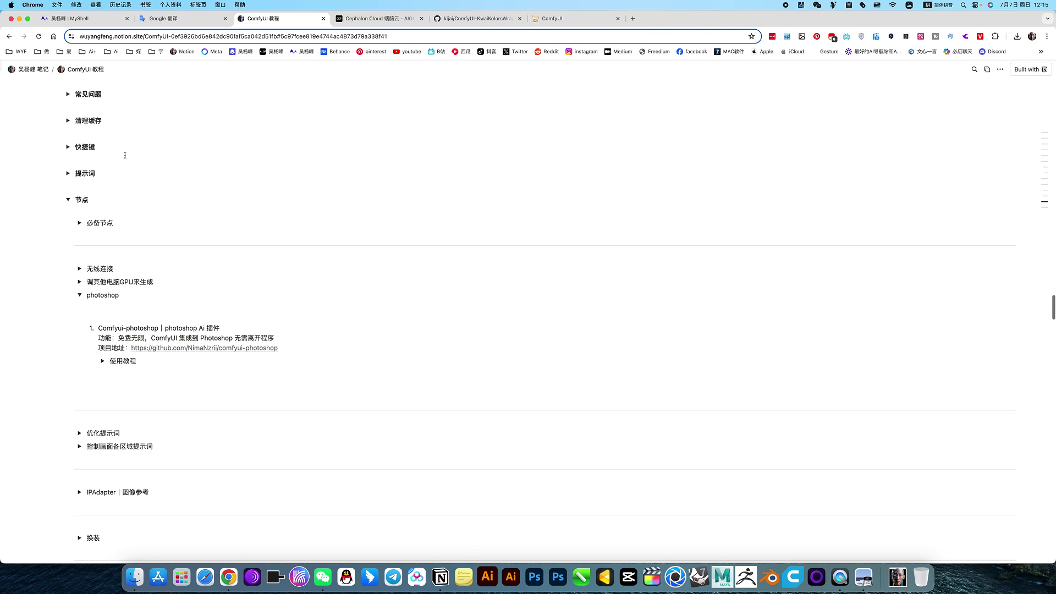
click(79, 295)
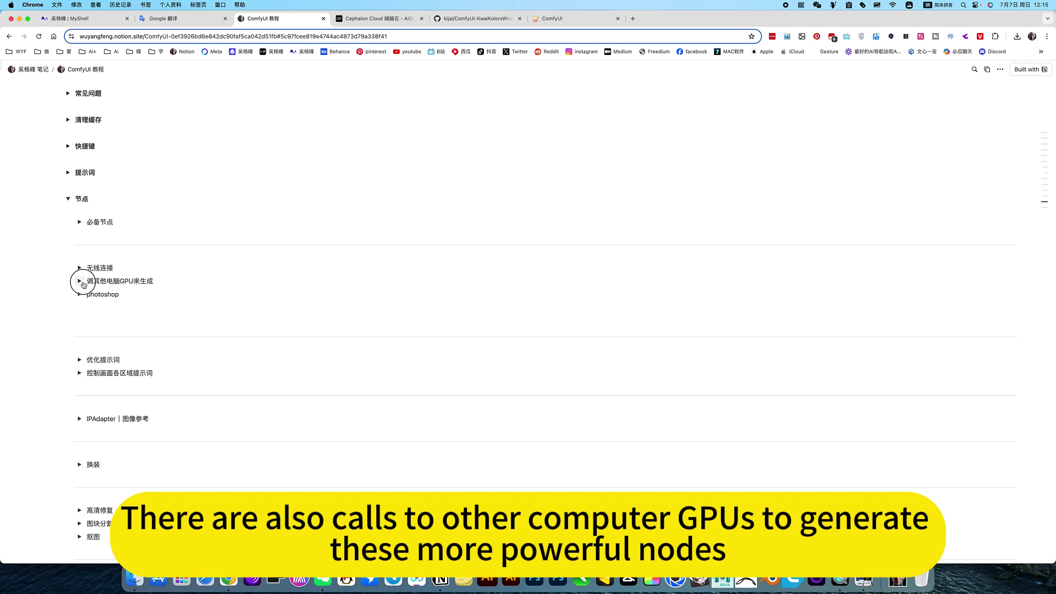
Step: Peek at the remote-GPU notes, then expand 换装 to list OOTDiffusion and IDM-VTON
click(79, 281)
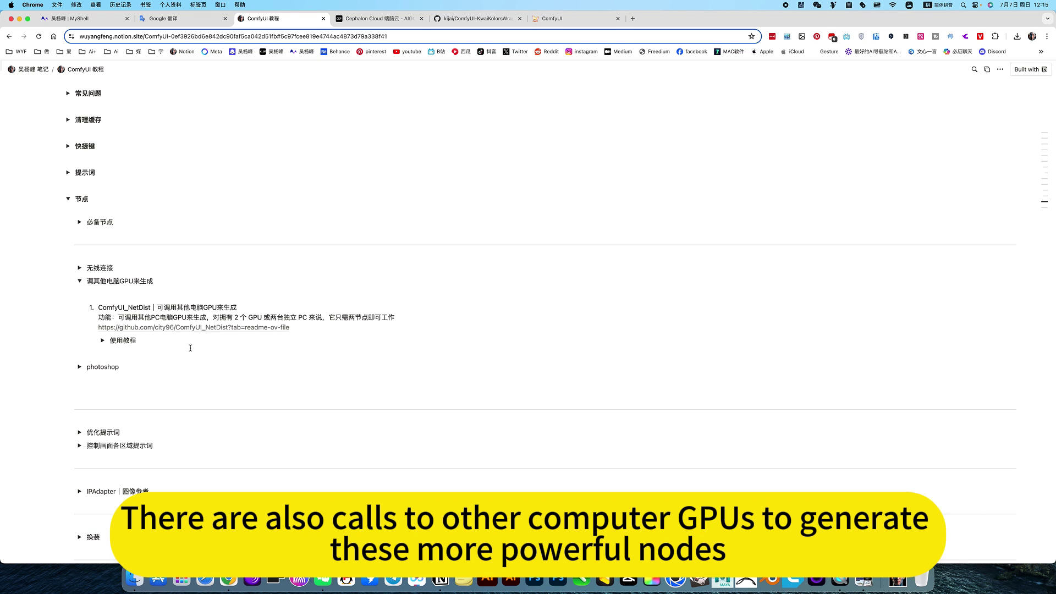
click(80, 281)
scroll(117, 311, down, 5)
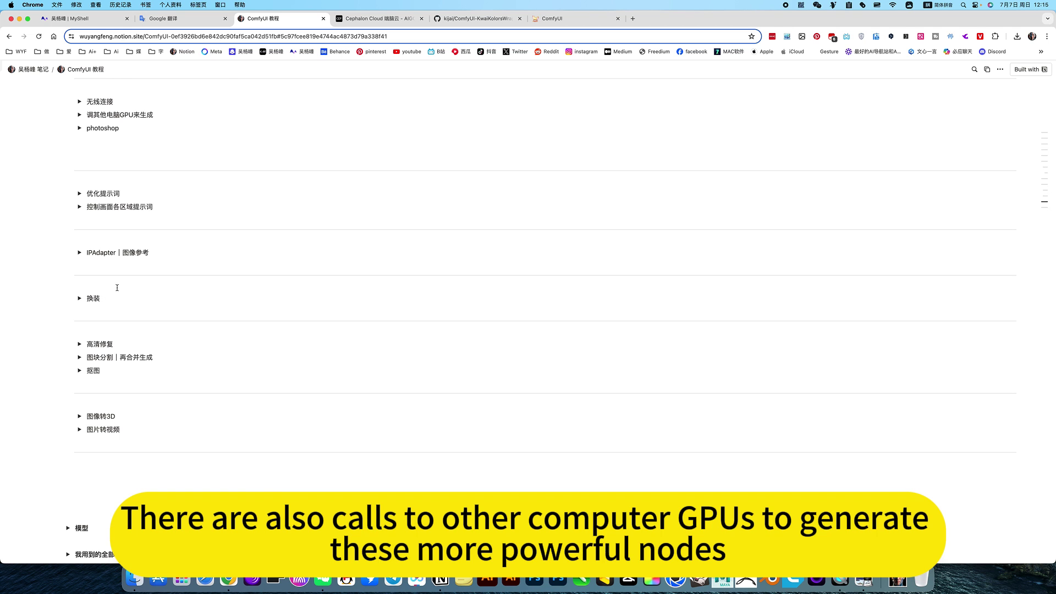
click(79, 298)
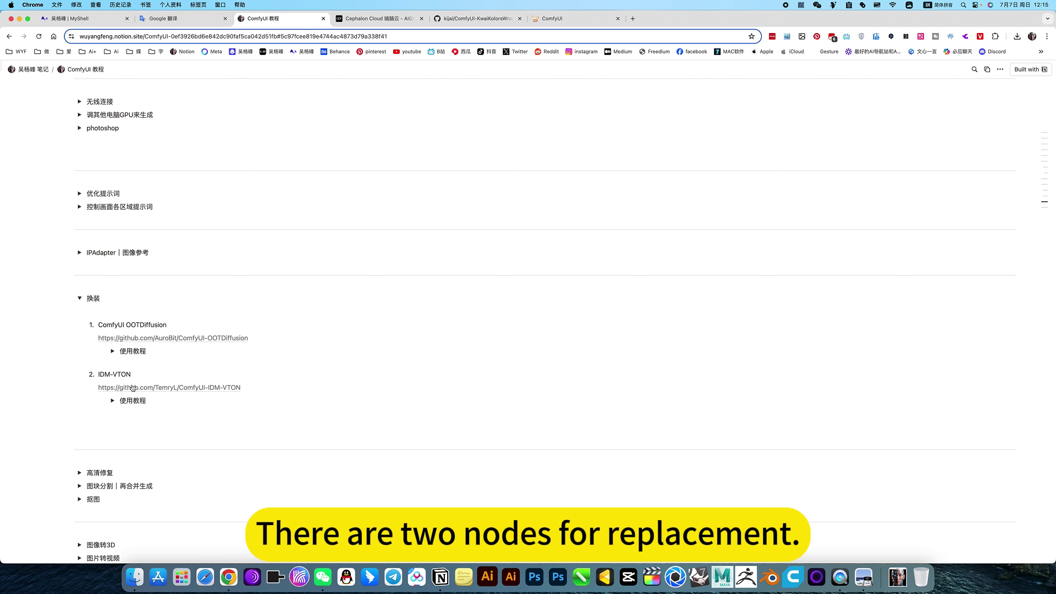
Step: Collapse the 换装 and 节点 toggles
click(80, 298)
scroll(84, 301, up, 5)
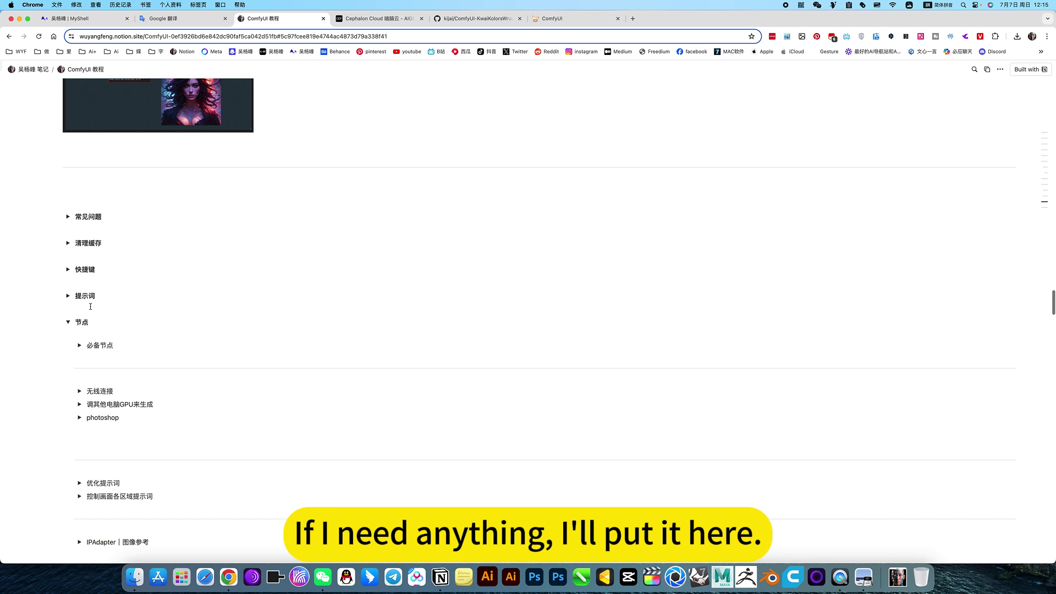
click(68, 322)
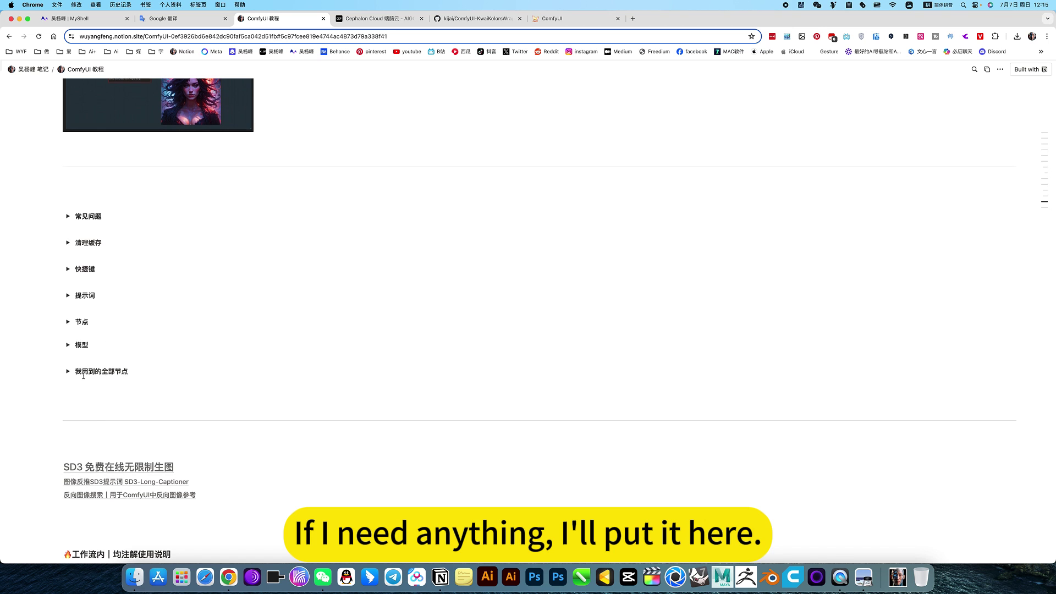
scroll(88, 352, down, 1)
Step: Expand 我用到的全部节点 to view its workflow image, then fold it and scroll to the Colab/Kaggle cards
click(68, 334)
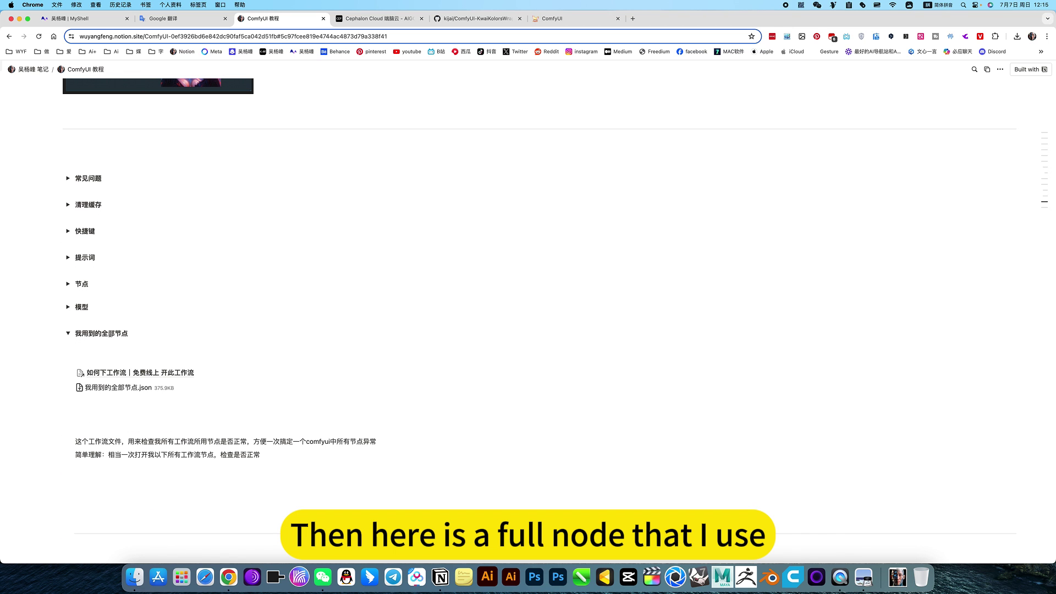
scroll(123, 338, down, 2)
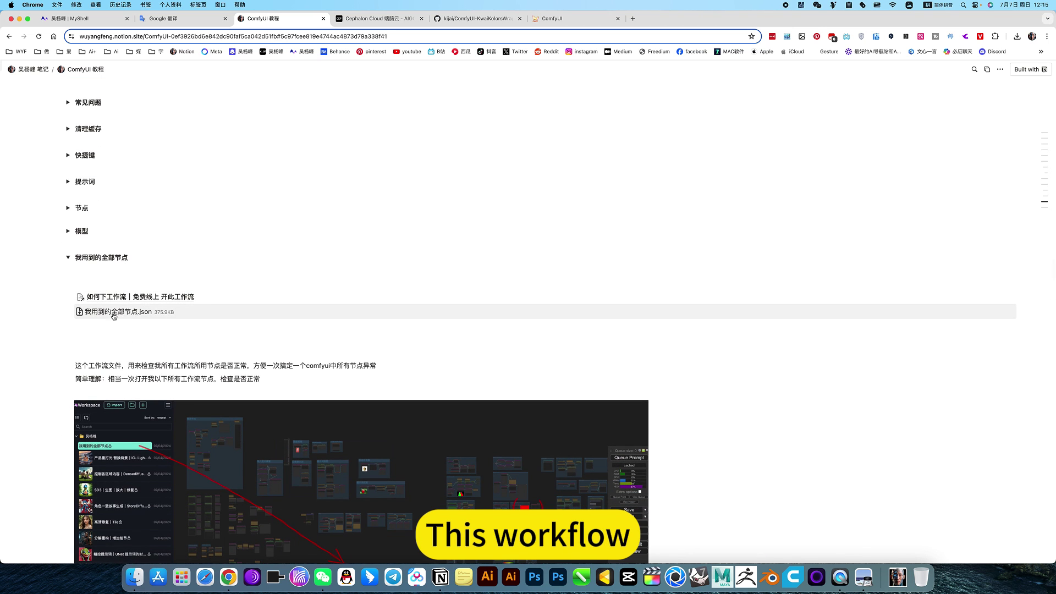
scroll(127, 316, down, 5)
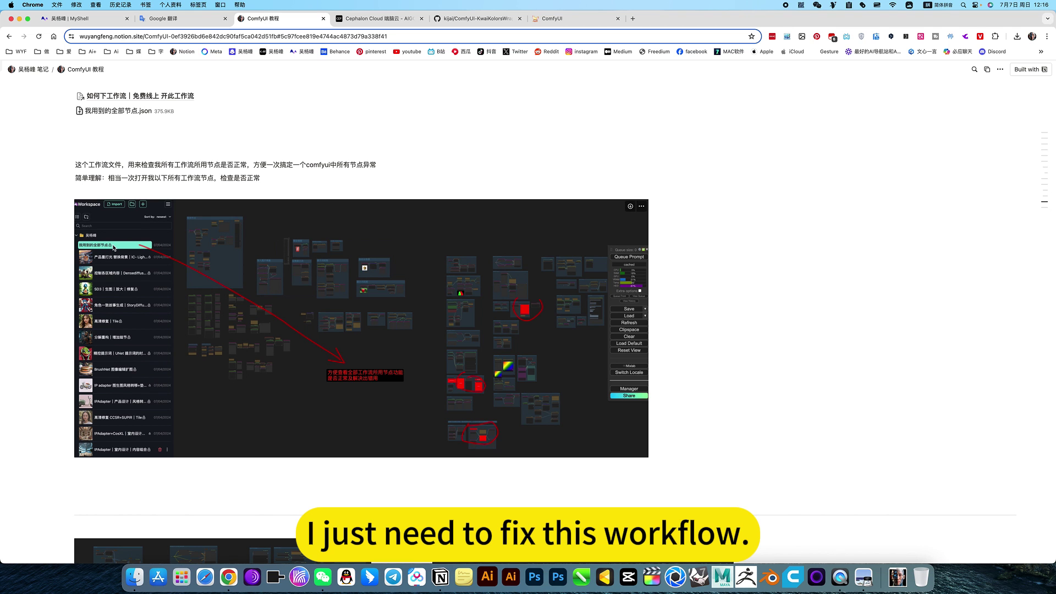
scroll(119, 337, down, 3)
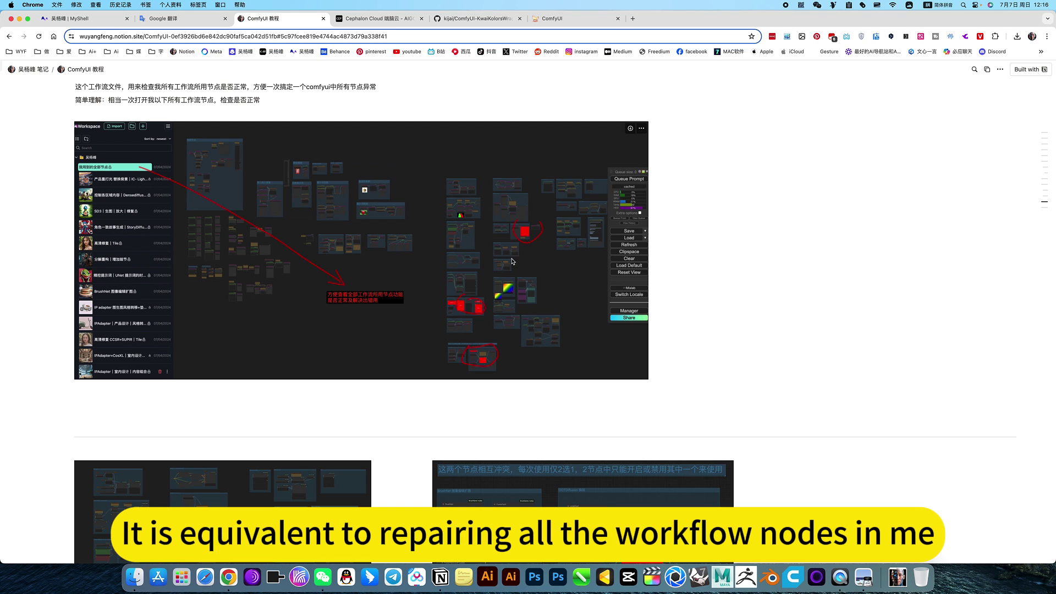
scroll(220, 231, up, 8)
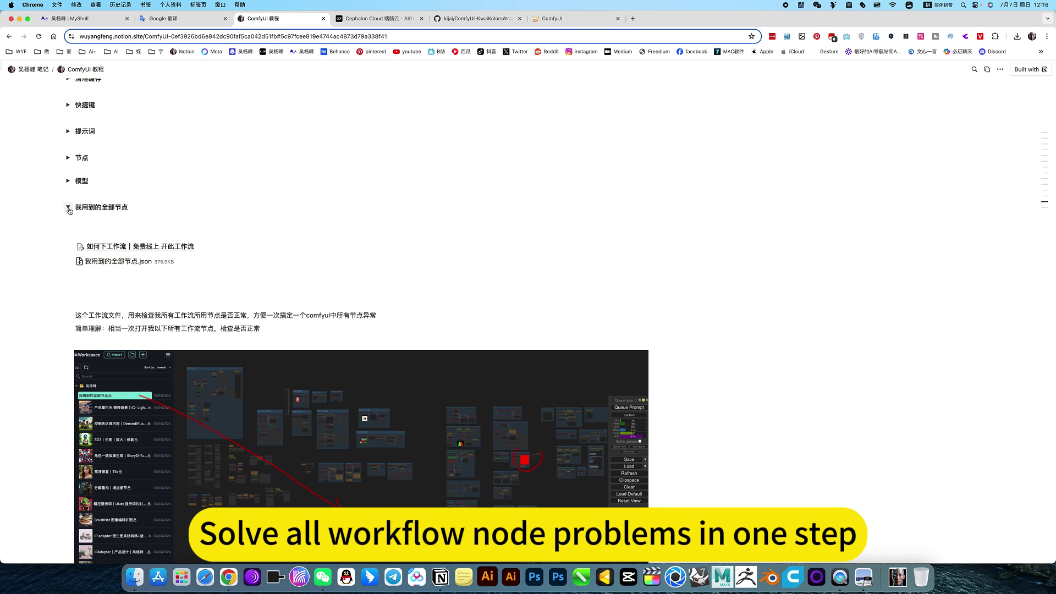
click(68, 208)
scroll(170, 248, up, 9)
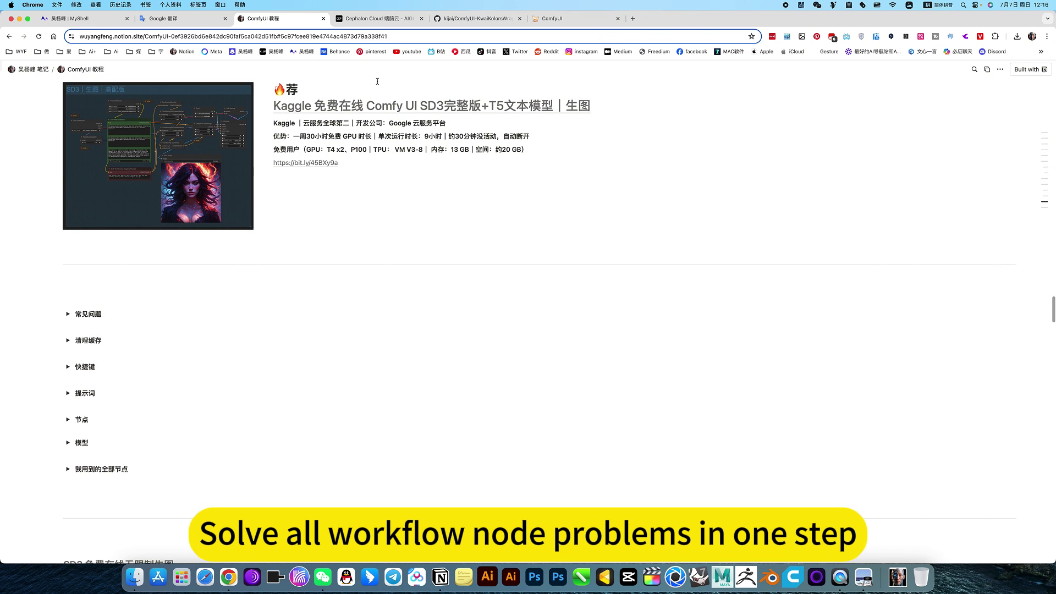
scroll(350, 122, up, 5)
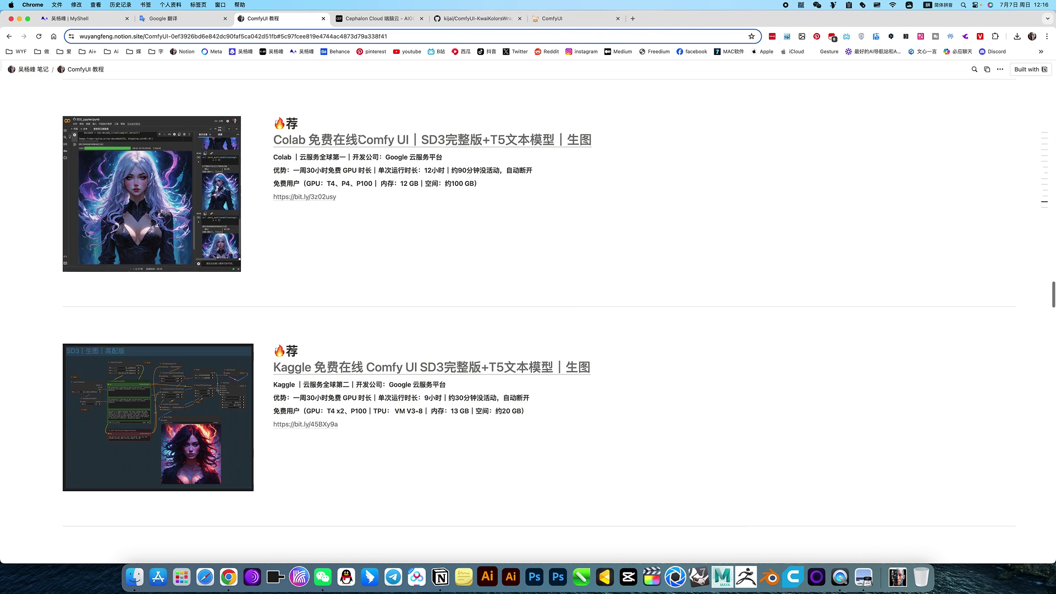
Step: Switch back to the ComfyUI tab and frame the whole Kolors workflow with its two wolf results
click(557, 18)
scroll(507, 275, down, 5)
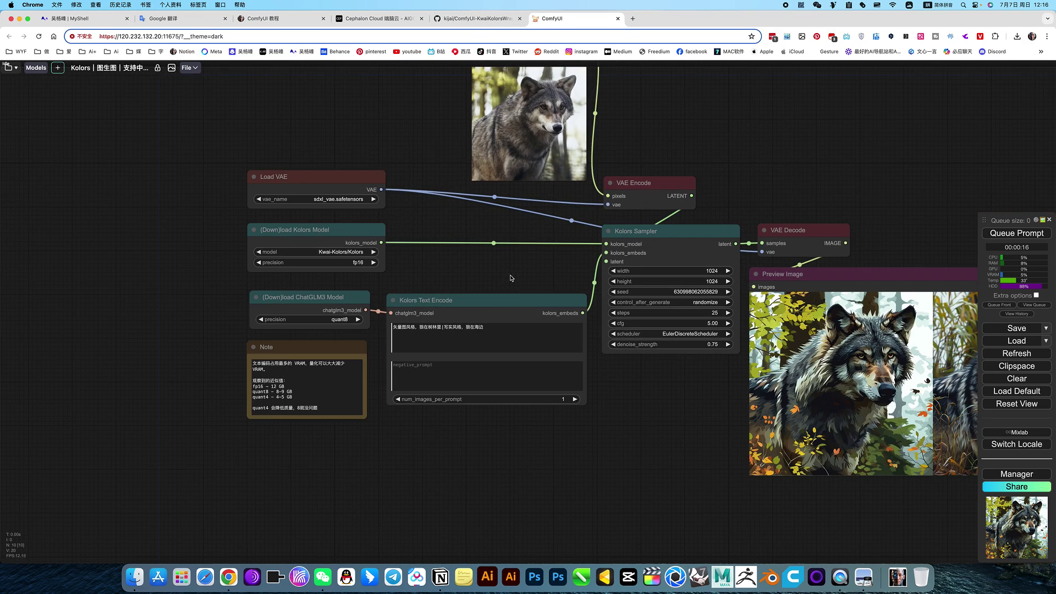
drag(656, 420, 515, 443)
drag(581, 167, 599, 200)
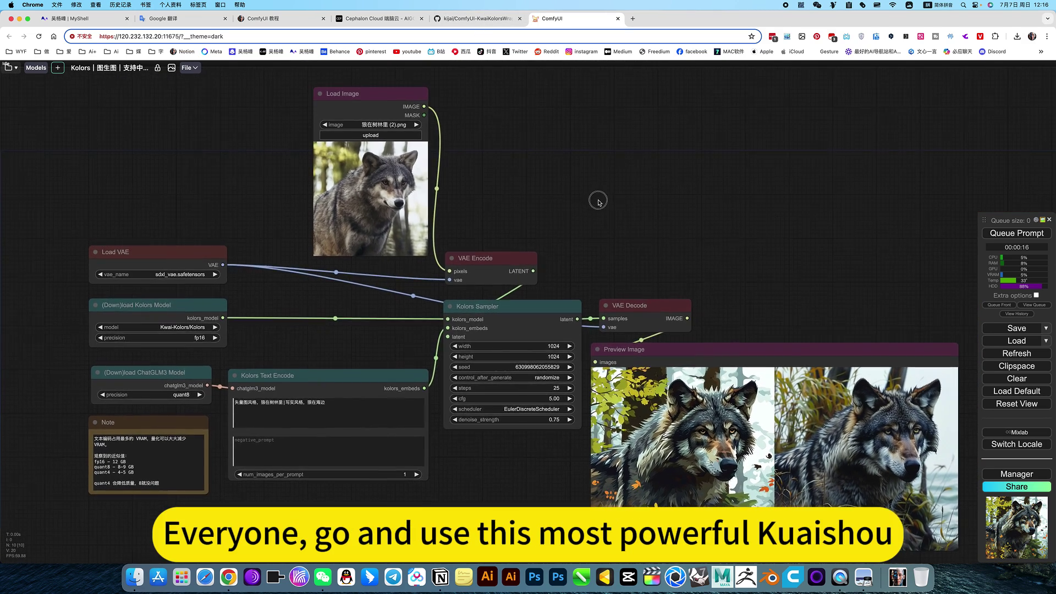